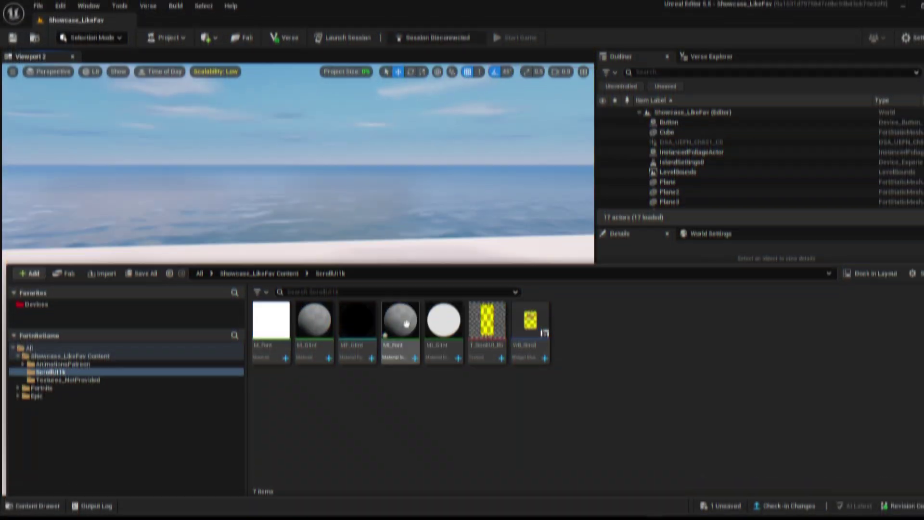
- Open the MF_Glint material function, reposition the output node beside the Lerp node, and apply the changes
{"action": "double_click", "coordinate": [349, 352]}
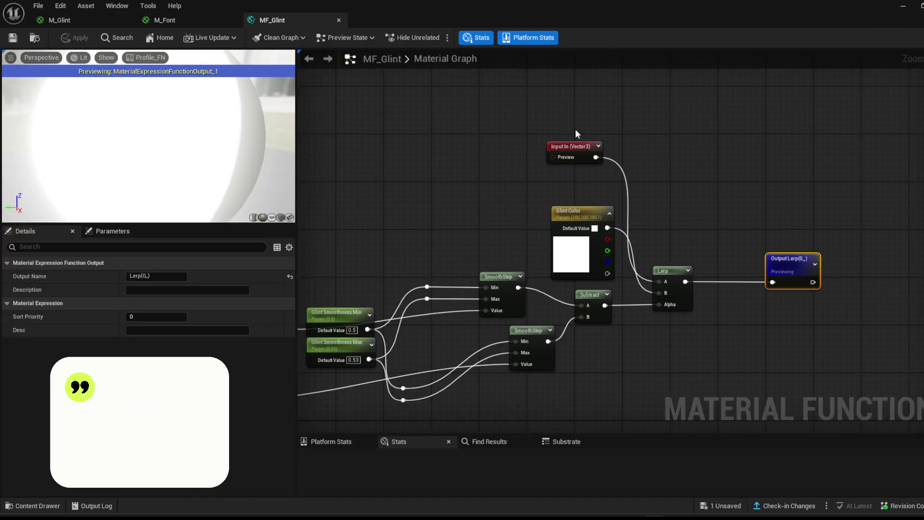
{"action": "left_click_drag", "start_coordinate": [554, 153], "coordinate": [575, 179]}
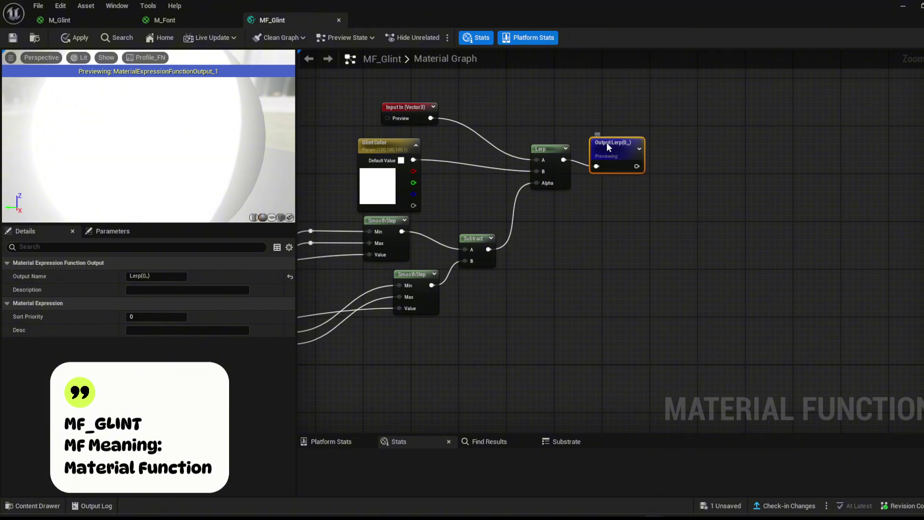
{"action": "mouse_move", "coordinate": [606, 143]}
{"action": "left_mouse_down"}
{"action": "mouse_move", "coordinate": [629, 127]}
{"action": "mouse_move", "coordinate": [610, 137]}
{"action": "left_mouse_up"}
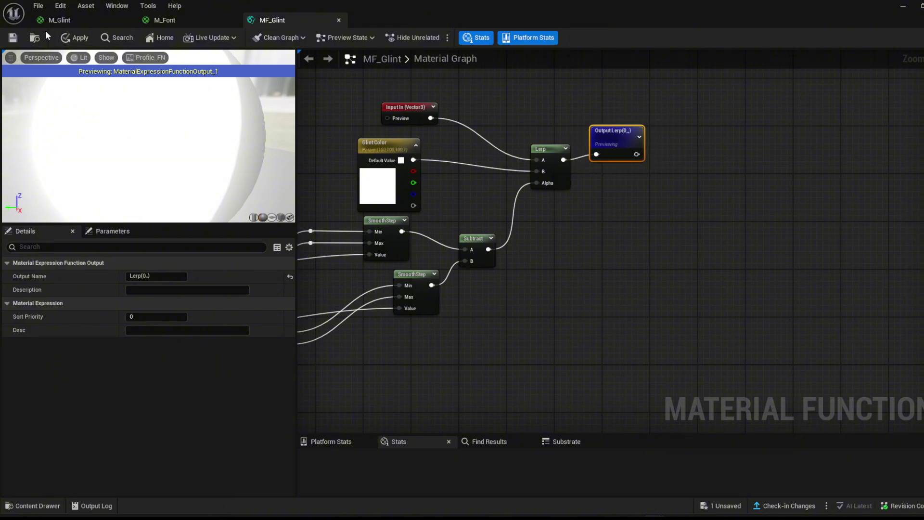
{"action": "left_click", "coordinate": [81, 36]}
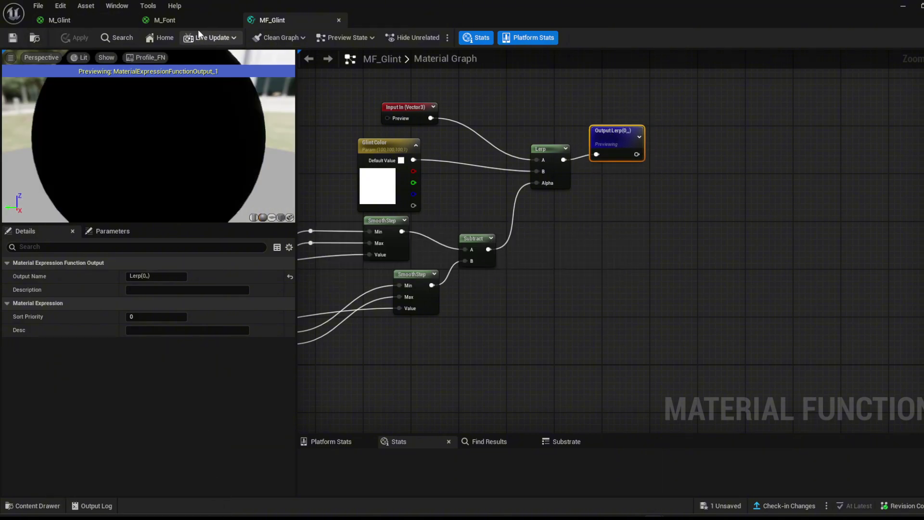
- Open the M_Glint material and reset its Shading Model to Default Lit
{"action": "key", "text": "ctrl+space"}
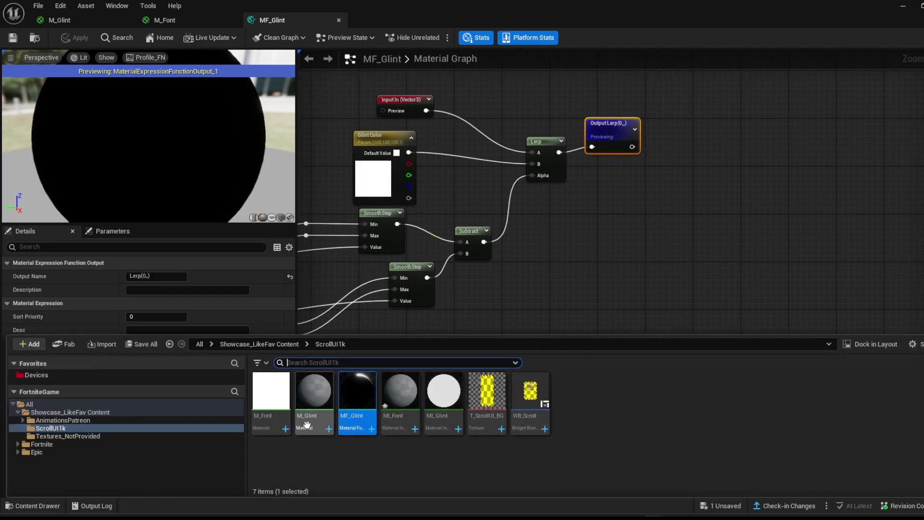
{"action": "double_click", "coordinate": [306, 418]}
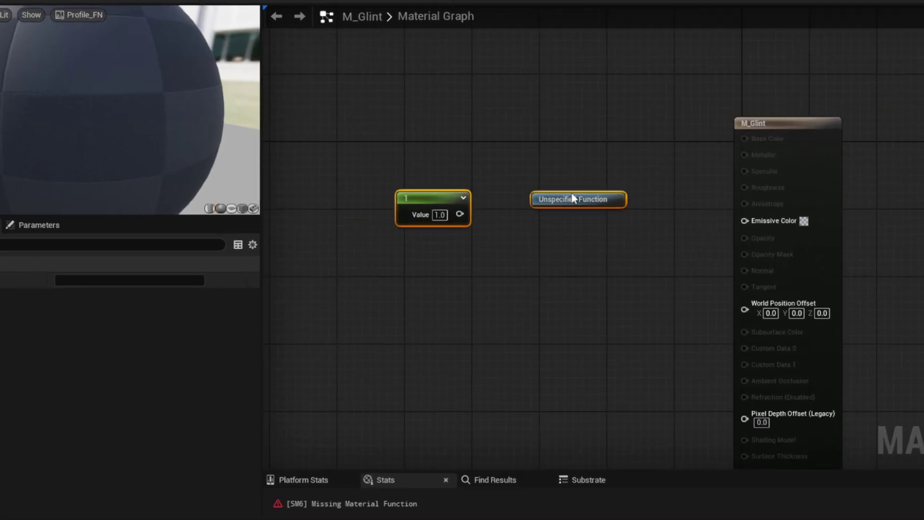
{"action": "left_click", "coordinate": [591, 188]}
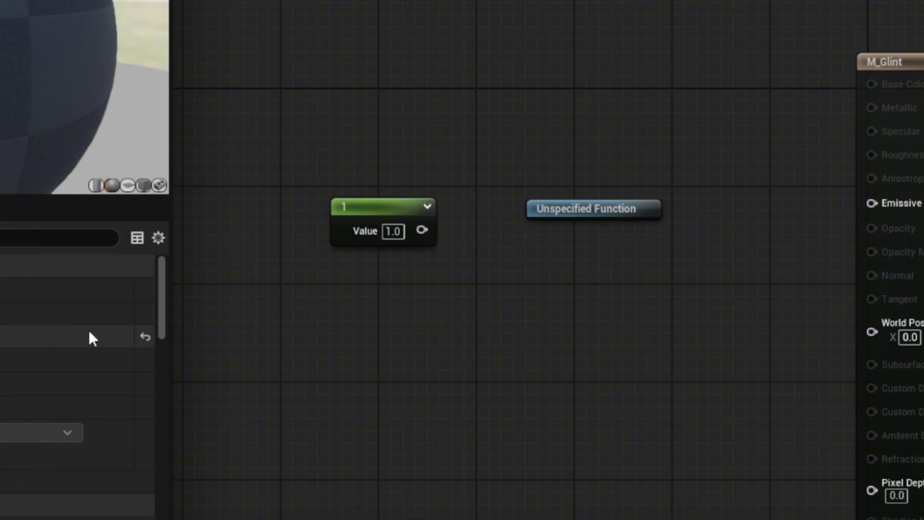
{"action": "left_click", "coordinate": [145, 336]}
- Assign MF_Glint to the unspecified function node and wire it between the constant 1 and Emissive Color
{"action": "left_click", "coordinate": [573, 210]}
{"action": "left_click", "coordinate": [231, 282]}
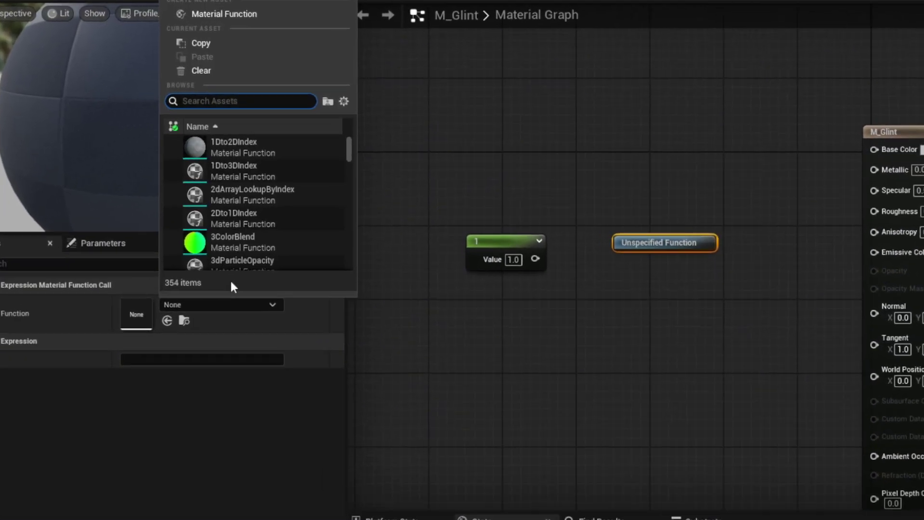
{"action": "type", "text": "mf"}
{"action": "key", "text": "BackSpace"}
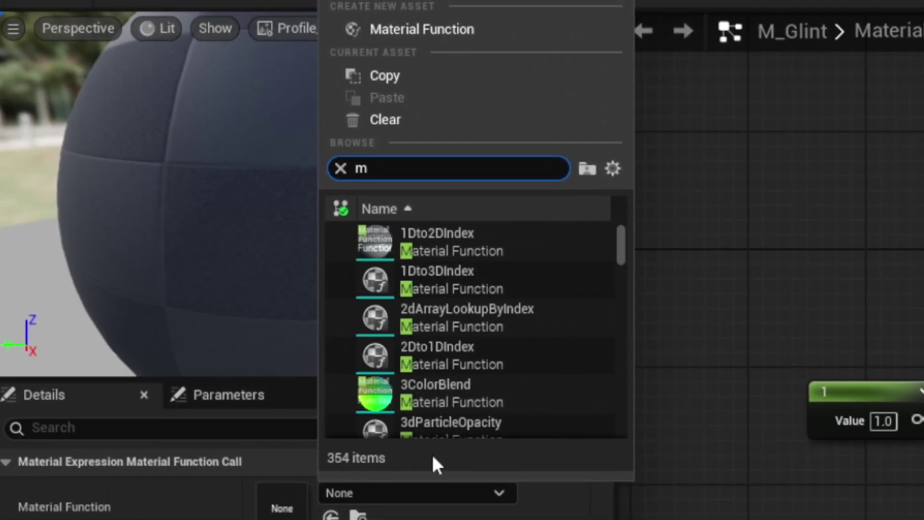
{"action": "key", "text": "BackSpace"}
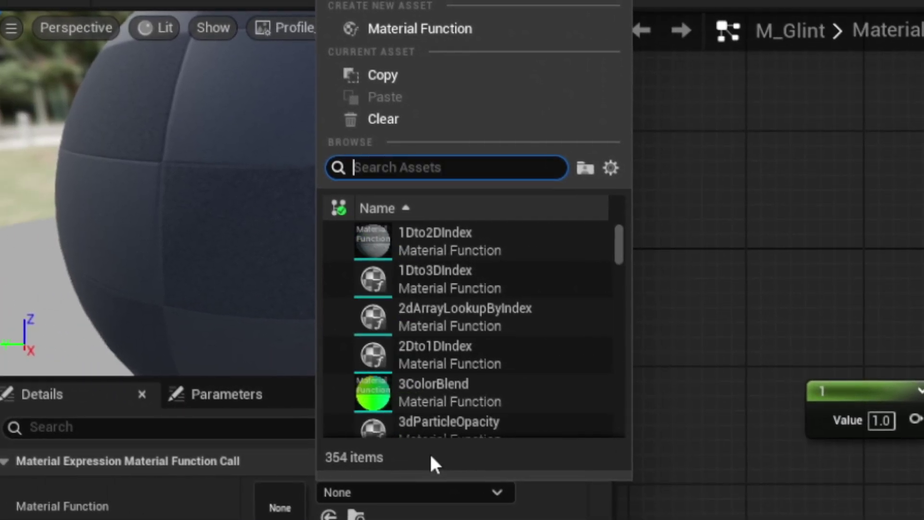
{"action": "type", "text": "gl"}
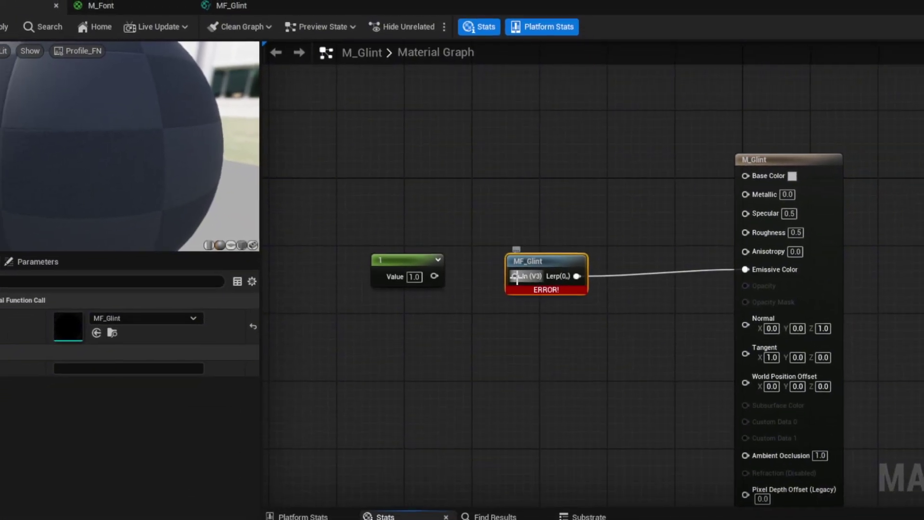
{"action": "left_click_drag", "start_coordinate": [519, 288], "coordinate": [433, 288]}
{"action": "left_click", "coordinate": [404, 271]}
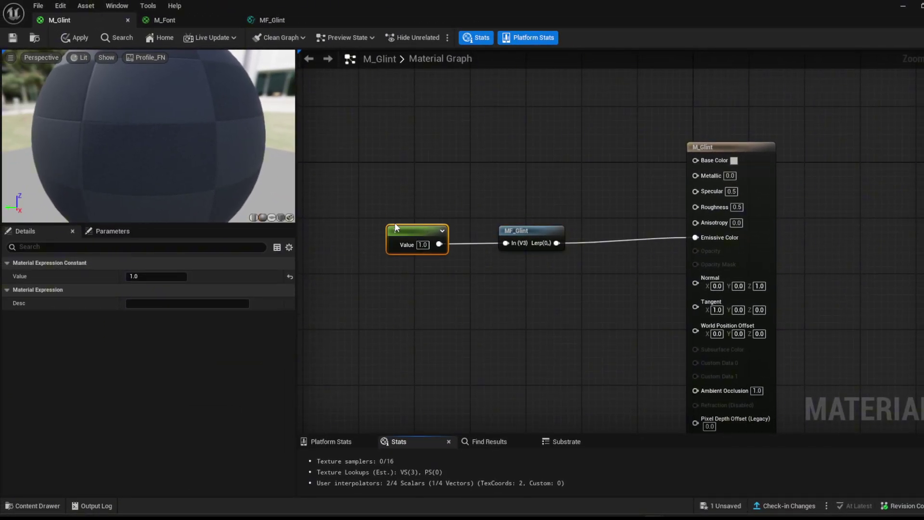
- Add an extra constant node with value 1 above the existing one and delete it
{"action": "left_click", "coordinate": [394, 177]}
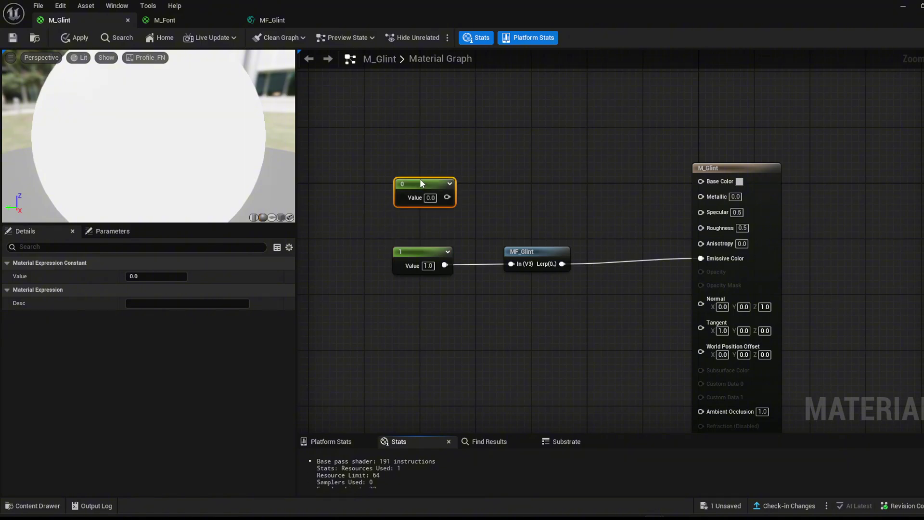
{"action": "left_click_drag", "start_coordinate": [421, 180], "coordinate": [418, 179]}
{"action": "left_click", "coordinate": [430, 155]}
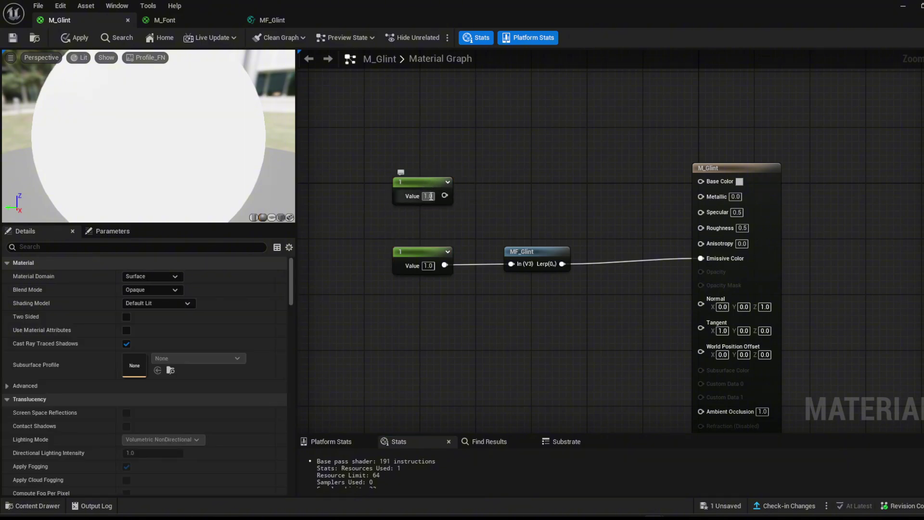
{"action": "left_click", "coordinate": [426, 189]}
{"action": "key", "text": "Delete"}
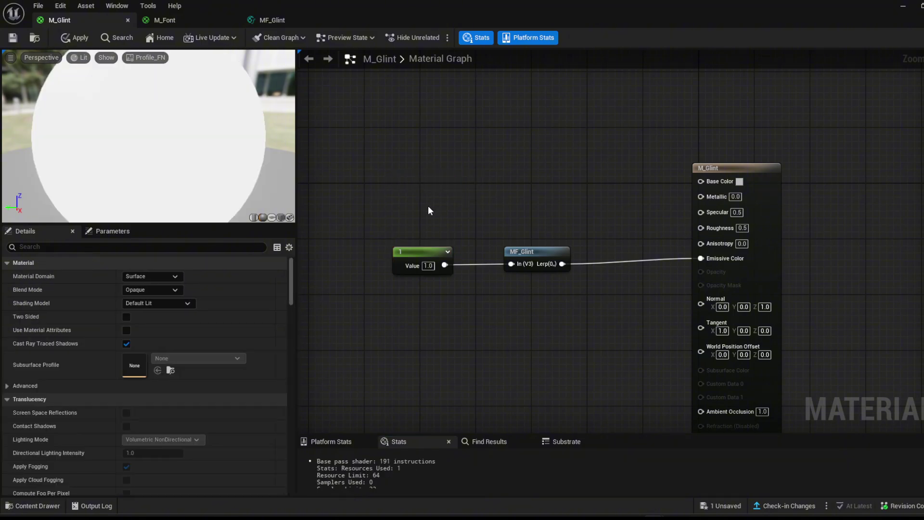
- Save the M_Glint material and close its editor
{"action": "left_click", "coordinate": [13, 37]}
{"action": "left_click", "coordinate": [127, 20]}
{"action": "key", "text": "ctrl+space"}
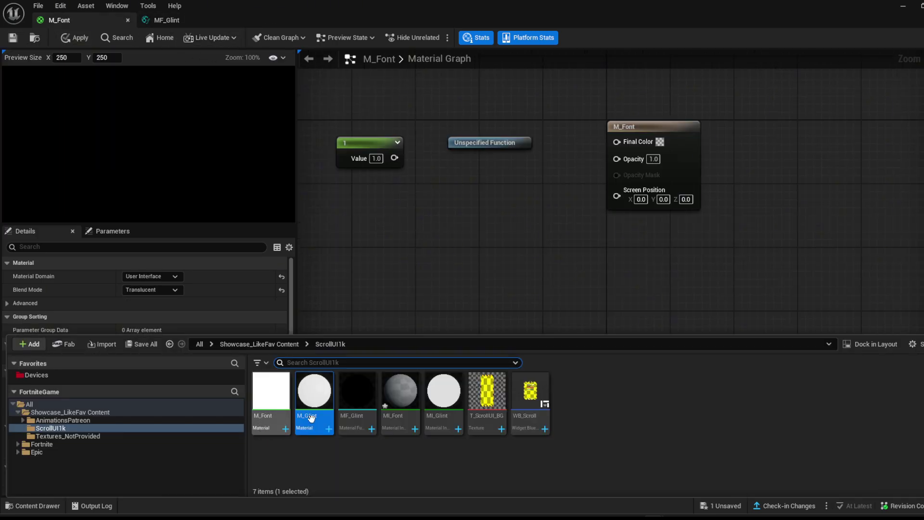
{"action": "left_click", "coordinate": [458, 244]}
- Assign the MF_Glint asset to the unspecified function node in the M_Font material
{"action": "left_click", "coordinate": [483, 188]}
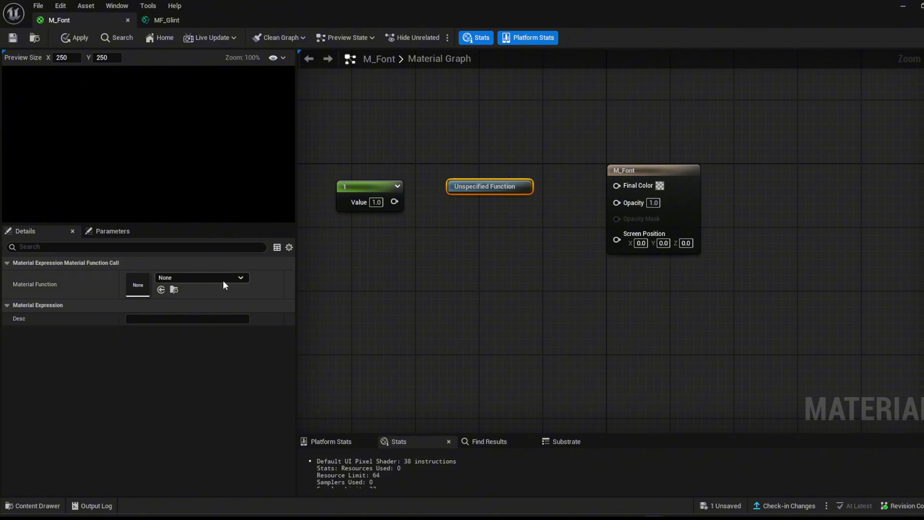
{"action": "key", "text": "ctrl+space"}
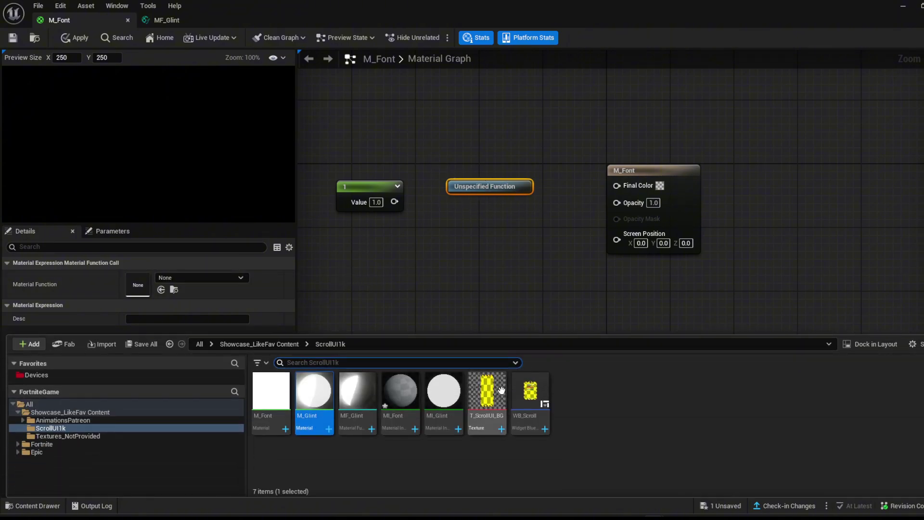
{"action": "left_click_drag", "start_coordinate": [357, 395], "coordinate": [138, 287]}
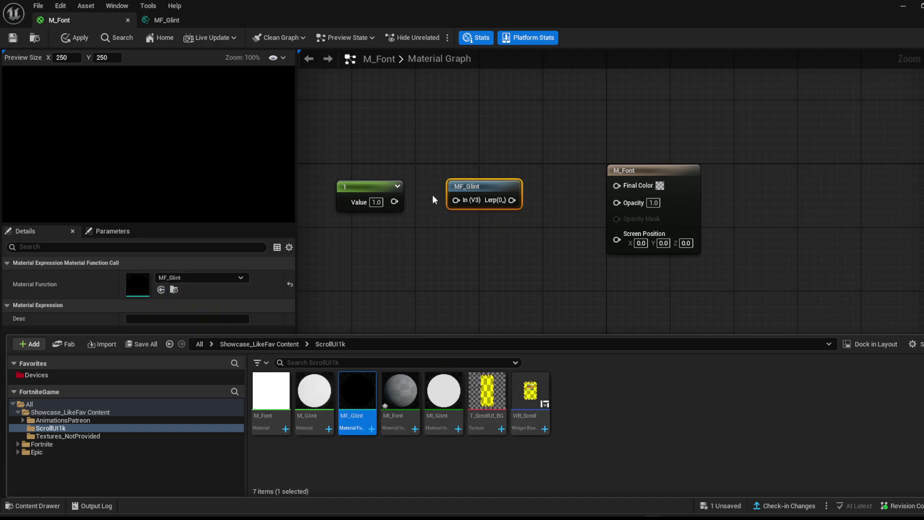
- Connect the constant 1 to MF_Glint's input and its output to M_Font's Final Color, and save the material
{"action": "left_click_drag", "start_coordinate": [456, 200], "coordinate": [394, 202]}
{"action": "left_click_drag", "start_coordinate": [624, 185], "coordinate": [623, 185]}
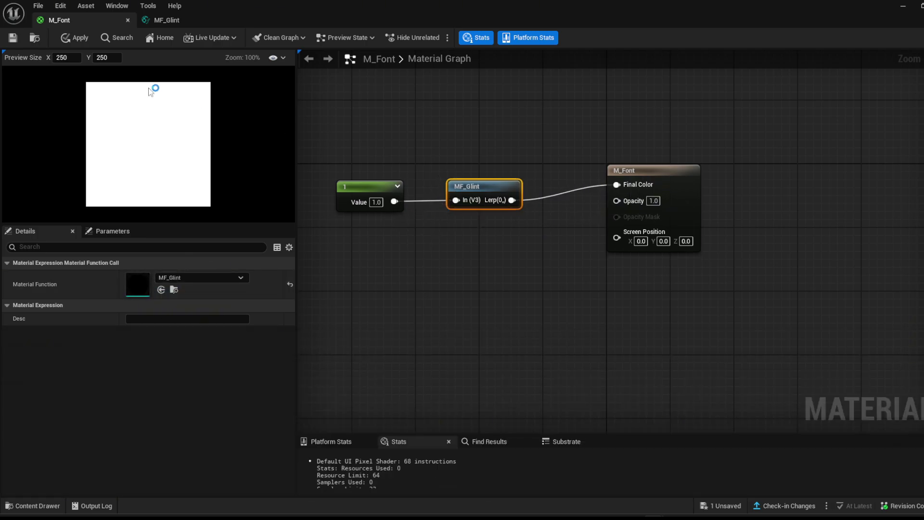
{"action": "left_click", "coordinate": [15, 40]}
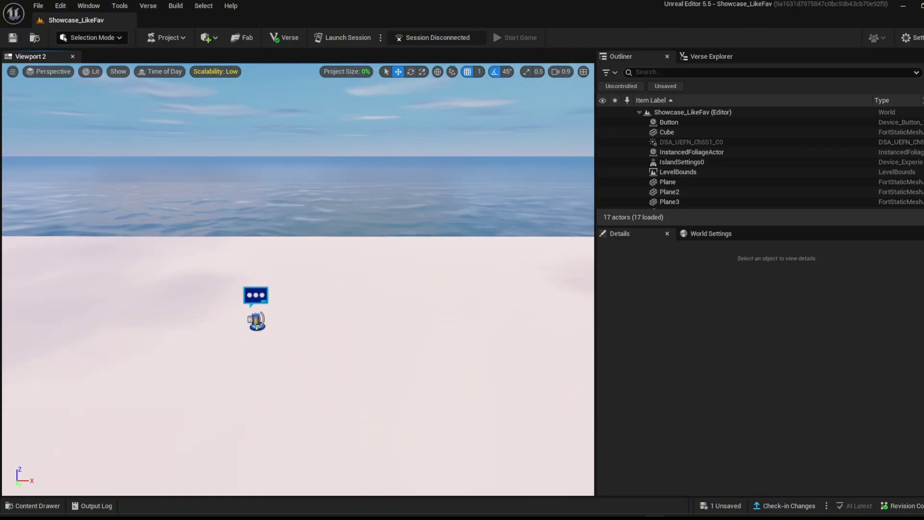
- Create a Widget Blueprint with the Modal Dialog Variant parent class in the ScrollUI1k folder and name it WB_ScrollTest
{"action": "right_click_drag", "start_coordinate": [298, 279], "coordinate": [262, 286]}
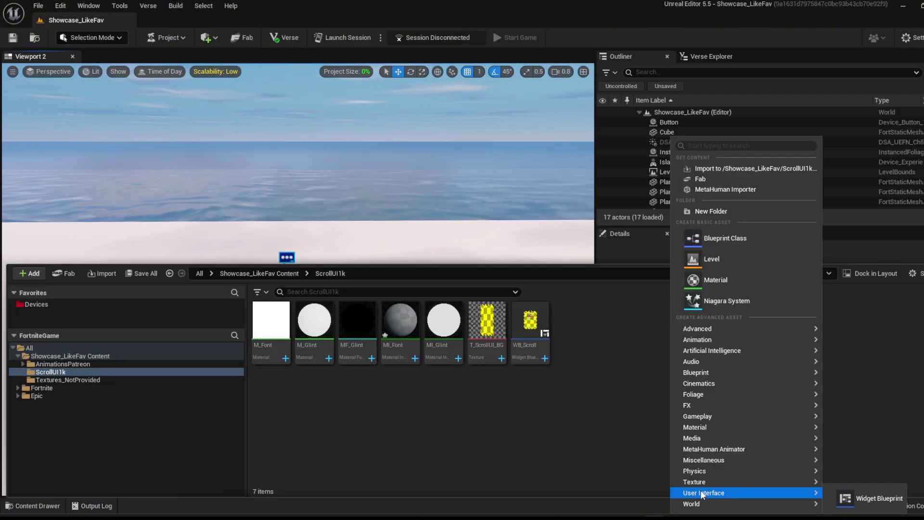
{"action": "left_click", "coordinate": [850, 497]}
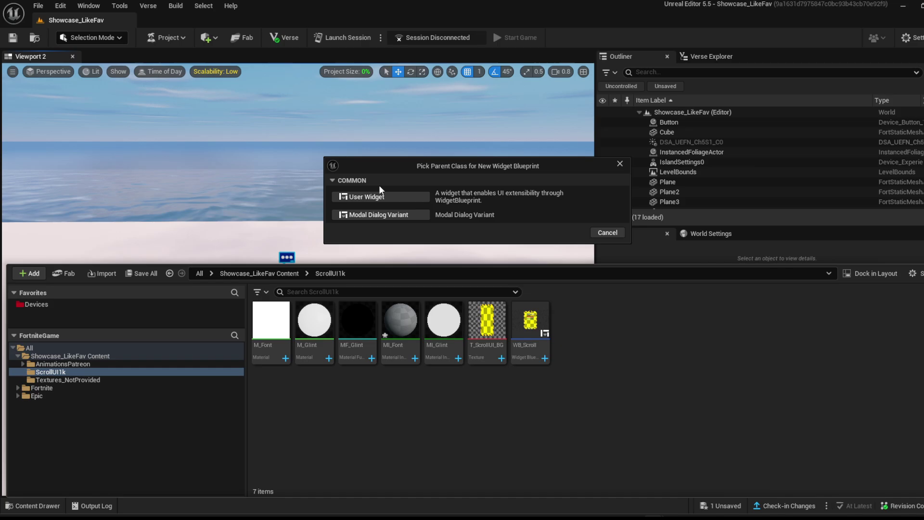
{"action": "left_click", "coordinate": [367, 215]}
{"action": "type", "text": "WB"}
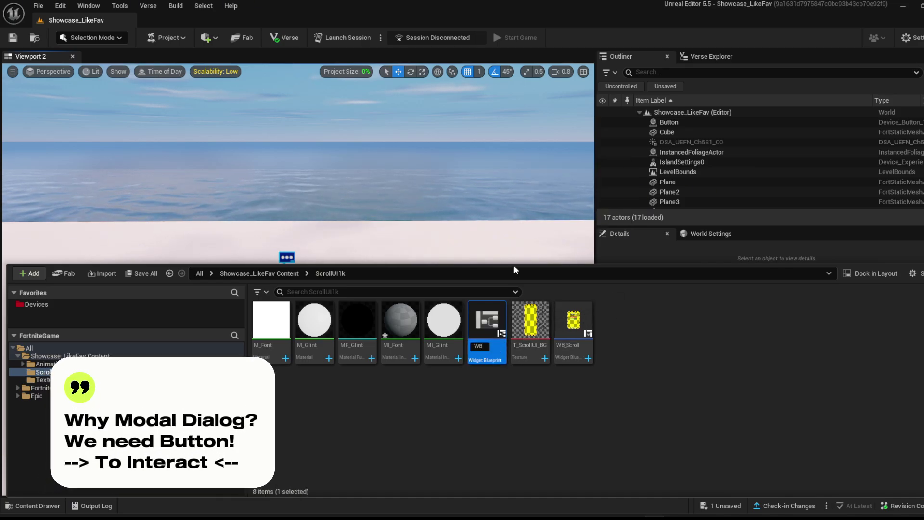
{"action": "type", "text": "_ScrollTest"}
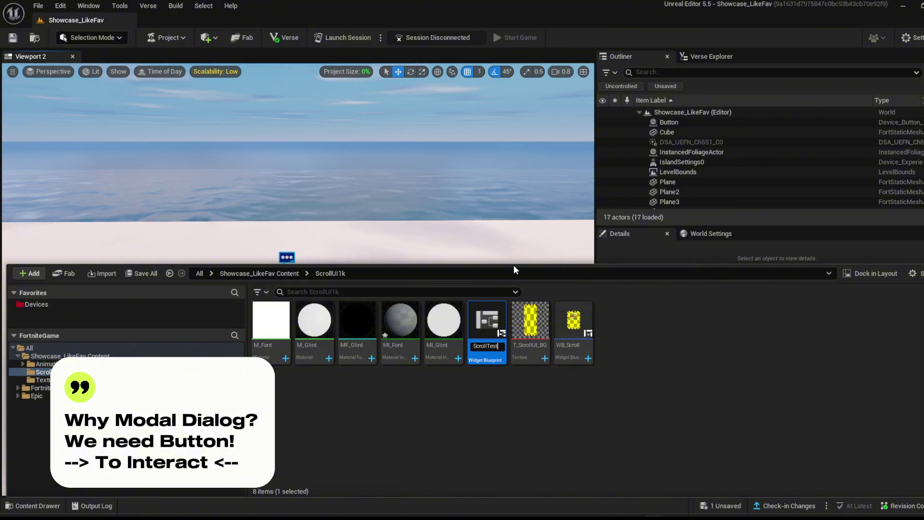
{"action": "key", "text": "Return"}
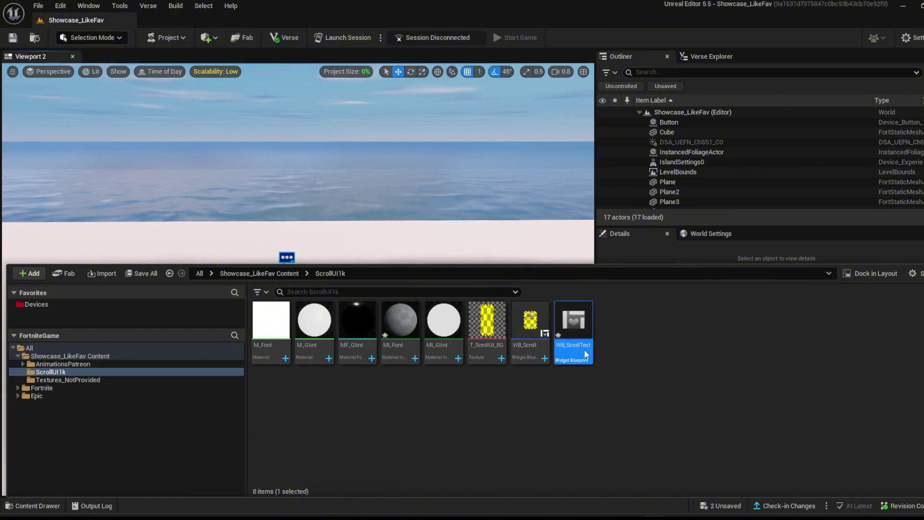
- Open WB_ScrollTest, add a Canvas Panel as its root, and resize the design preview to 1920 x 1080
{"action": "double_click", "coordinate": [574, 321]}
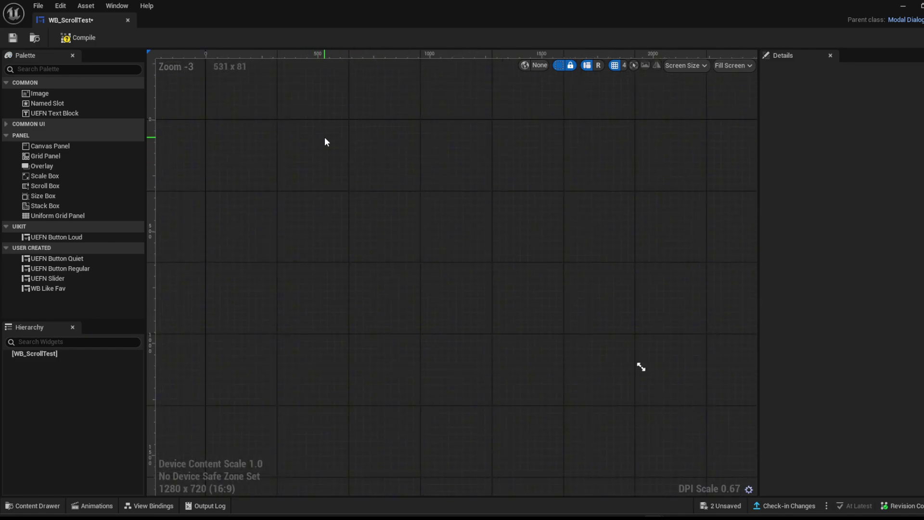
{"action": "left_click_drag", "start_coordinate": [54, 146], "coordinate": [626, 375]}
{"action": "scroll", "coordinate": [618, 357], "scroll_direction": "down", "scroll_amount": 4}
{"action": "right_click_drag", "start_coordinate": [618, 357], "coordinate": [512, 334]}
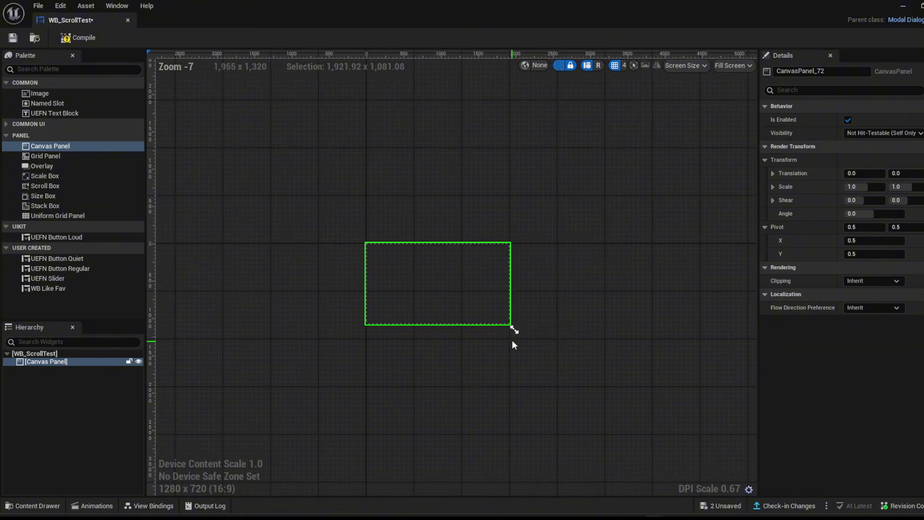
{"action": "left_click_drag", "start_coordinate": [511, 334], "coordinate": [588, 369]}
{"action": "right_click_drag", "start_coordinate": [499, 317], "coordinate": [506, 258]}
{"action": "scroll", "coordinate": [506, 258], "scroll_direction": "up", "scroll_amount": 1}
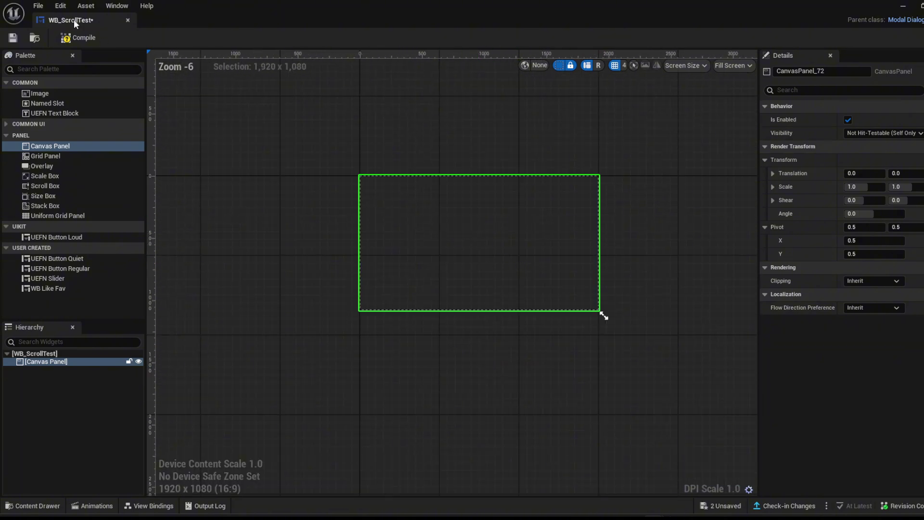
- Add an Image to the Canvas Panel and anchor it to the centre
{"action": "left_click_drag", "start_coordinate": [40, 94], "coordinate": [474, 237]}
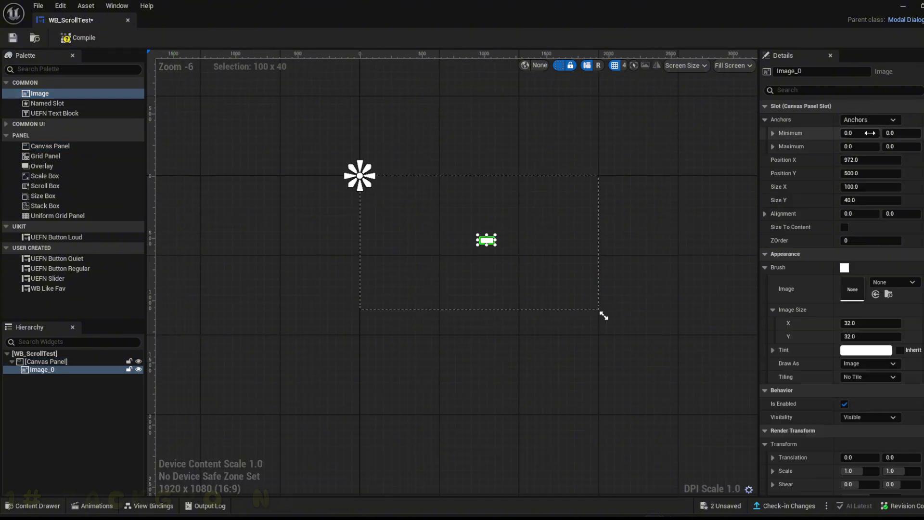
{"action": "left_click", "coordinate": [862, 120]}
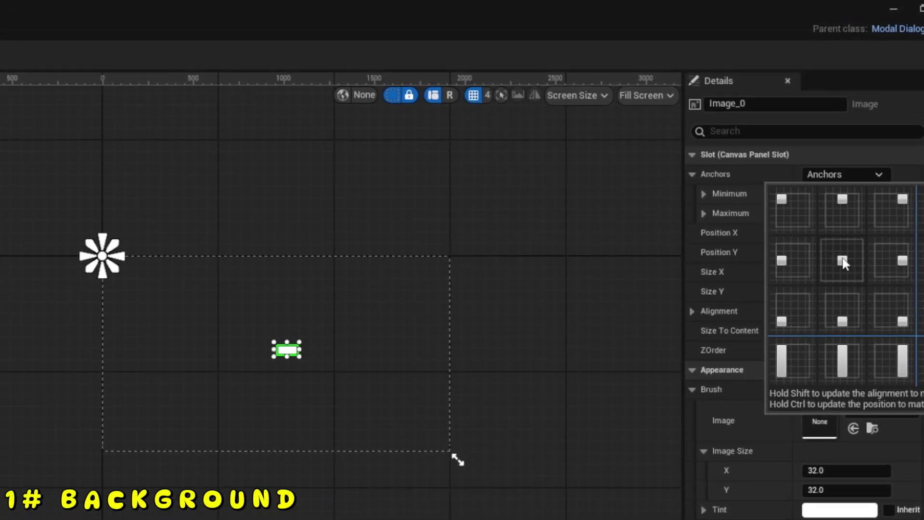
{"action": "left_click", "coordinate": [867, 181]}
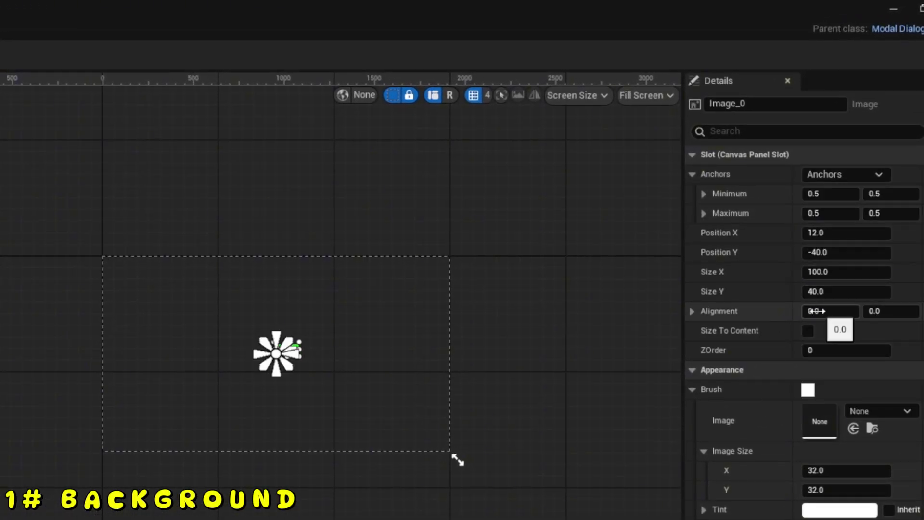
- Set the image's alignment to 0.5, 0.5 and its X and Y position to 0
{"action": "left_click", "coordinate": [817, 311]}
{"action": "type", "text": "0.5"}
{"action": "key", "text": "Return"}
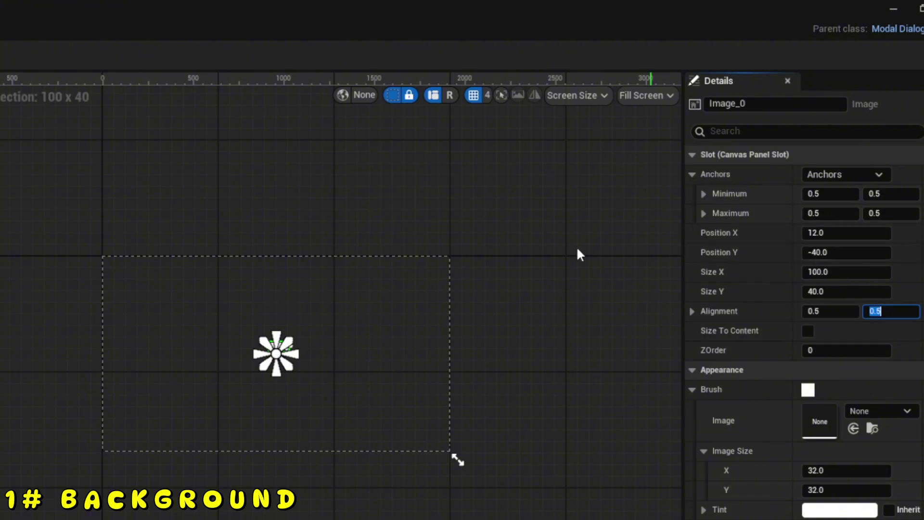
{"action": "scroll", "coordinate": [300, 329], "scroll_direction": "up", "scroll_amount": 5}
{"action": "key", "text": "Return"}
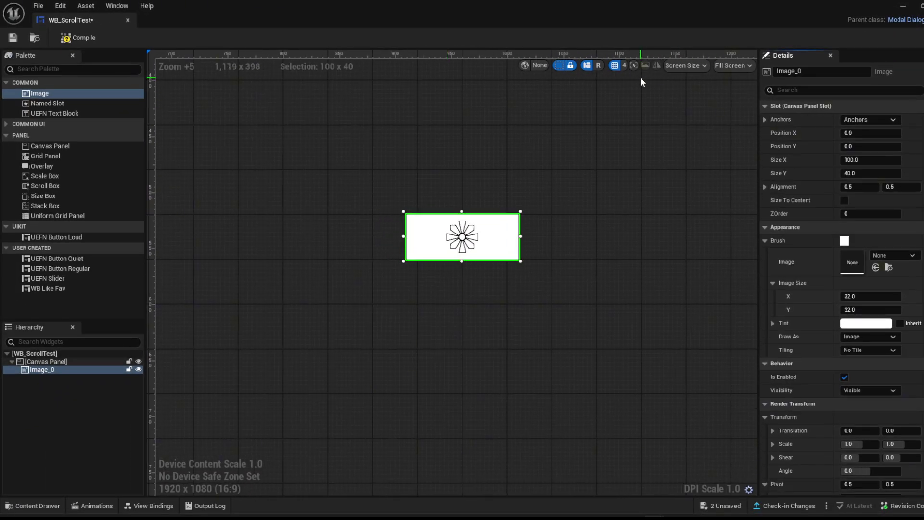
{"action": "scroll", "coordinate": [562, 153], "scroll_direction": "down", "scroll_amount": 4}
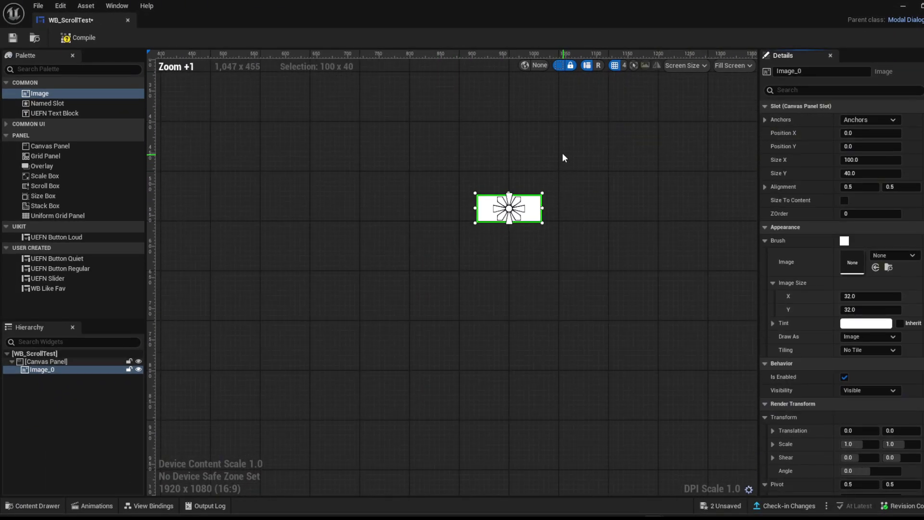
- Enable Size To Content on the image and assign the T_ScrollUI_BG texture as its brush
{"action": "left_click", "coordinate": [845, 200]}
{"action": "scroll", "coordinate": [493, 229], "scroll_direction": "down", "scroll_amount": 7}
{"action": "key", "text": "ctrl+space"}
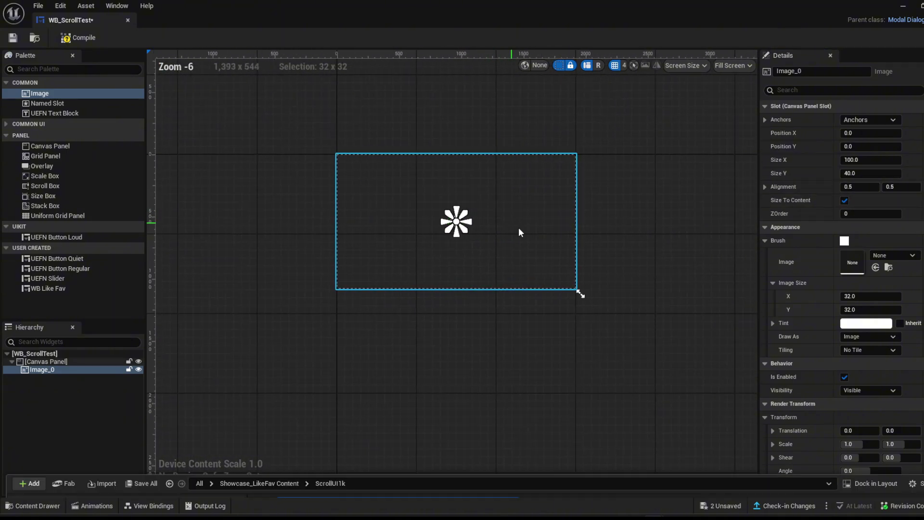
{"action": "mouse_move", "coordinate": [504, 421]}
{"action": "left_mouse_down"}
{"action": "mouse_move", "coordinate": [508, 431]}
{"action": "mouse_move", "coordinate": [852, 261]}
{"action": "left_mouse_up"}
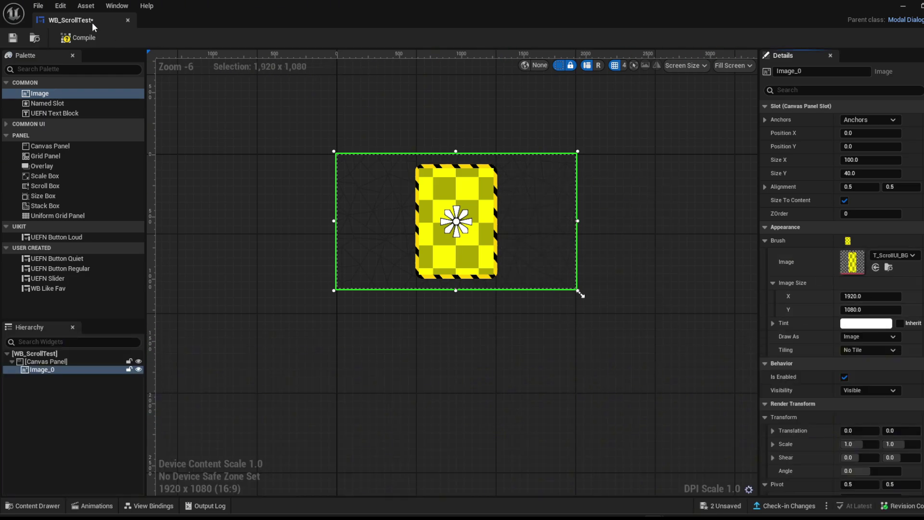
- Review the compression and texture settings of the T_ScrollUI_BG texture
{"action": "left_click_drag", "start_coordinate": [92, 24], "coordinate": [365, 24]}
{"action": "left_click", "coordinate": [205, 18]}
{"action": "scroll", "coordinate": [571, 192], "scroll_direction": "down", "scroll_amount": 1}
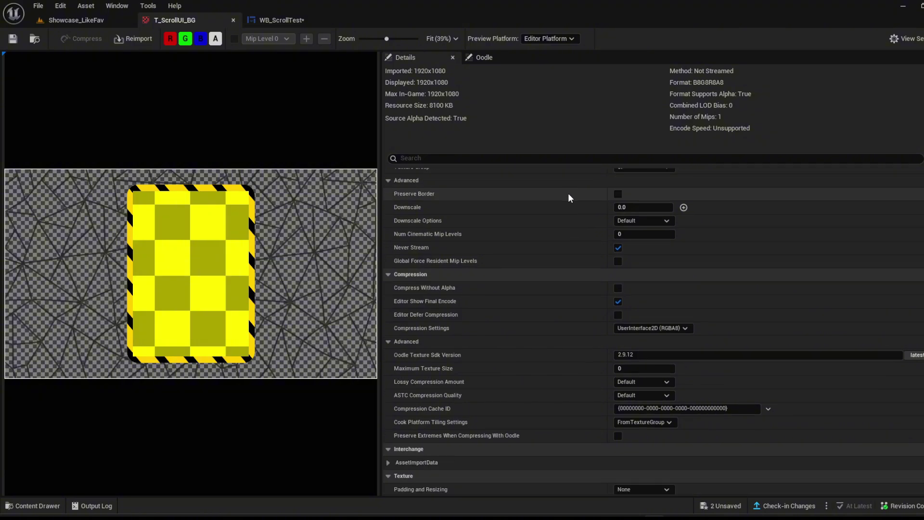
{"action": "scroll", "coordinate": [571, 193], "scroll_direction": "up", "scroll_amount": 1}
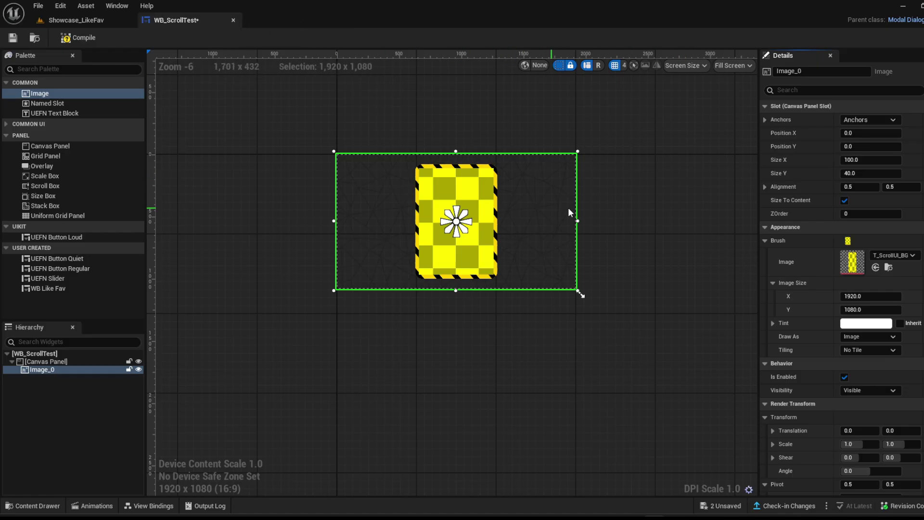
- Return to the WB_ScrollTest widget and compile it
{"action": "scroll", "coordinate": [568, 207], "scroll_direction": "up", "scroll_amount": 4}
{"action": "scroll", "coordinate": [519, 198], "scroll_direction": "down", "scroll_amount": 3}
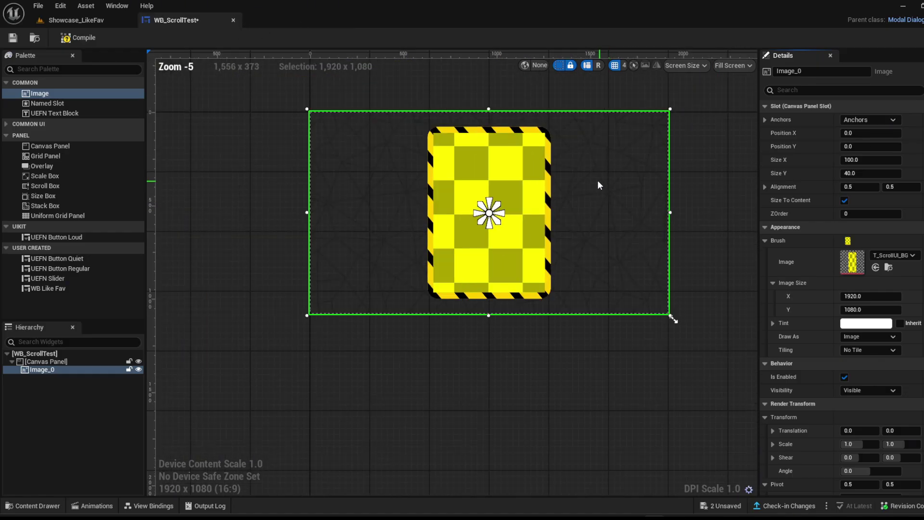
{"action": "left_click", "coordinate": [89, 43]}
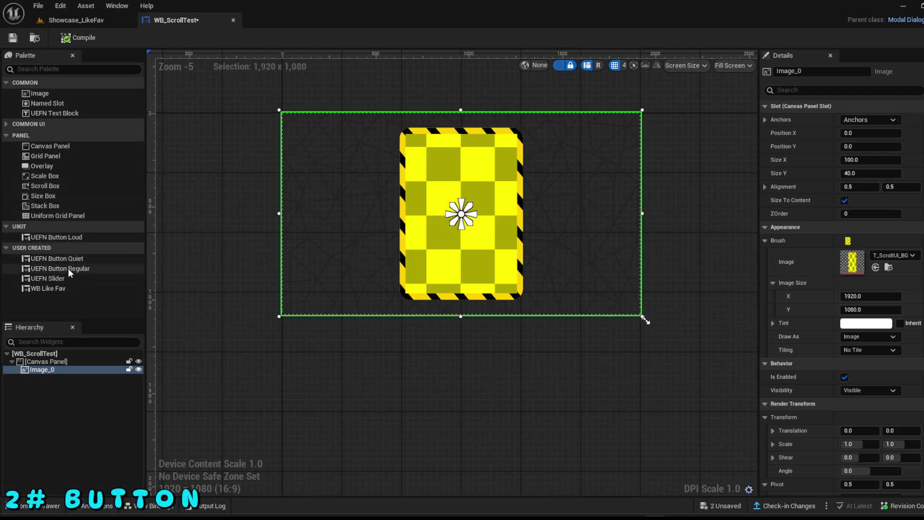
- Add a UEFN Button Loud to the Canvas Panel and anchor it to the centre
{"action": "left_click_drag", "start_coordinate": [64, 237], "coordinate": [435, 285]}
{"action": "scroll", "coordinate": [447, 352], "scroll_direction": "down", "scroll_amount": 2}
{"action": "left_click", "coordinate": [862, 148]}
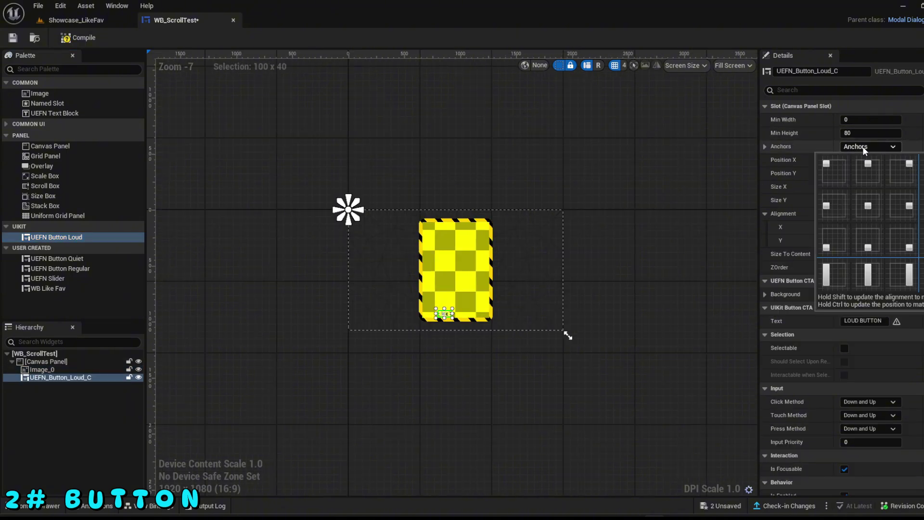
{"action": "left_click", "coordinate": [869, 212]}
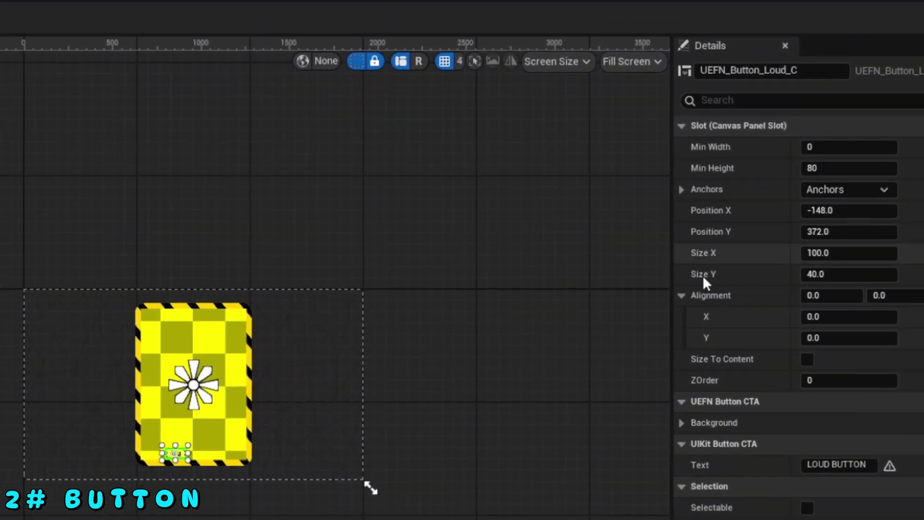
- Set the button's alignment to 0.5, 0.5 and its X and Y position to 0
{"action": "left_click", "coordinate": [855, 225]}
{"action": "type", "text": "0.5"}
{"action": "key", "text": "Tab"}
{"action": "type", "text": "0.5"}
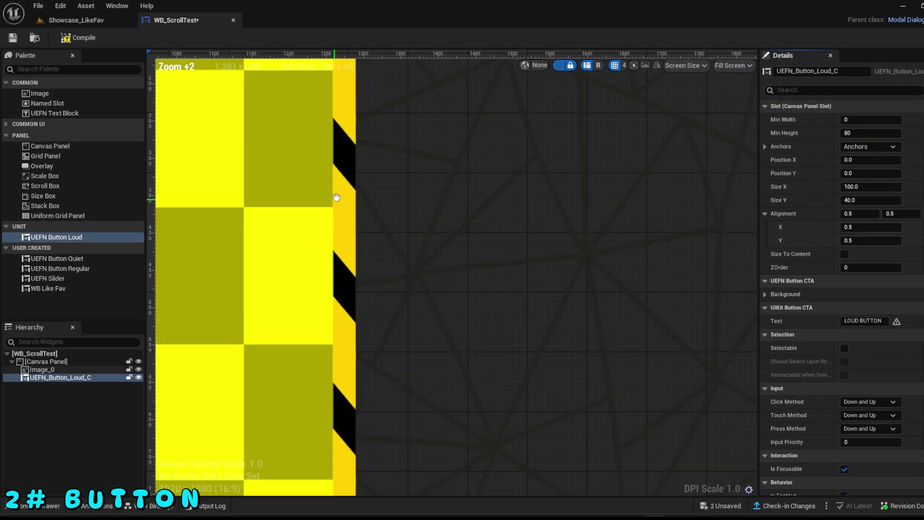
- Move the button down onto the background's lower border, to a Y position of about 417
{"action": "scroll", "coordinate": [384, 220], "scroll_direction": "down", "scroll_amount": 6}
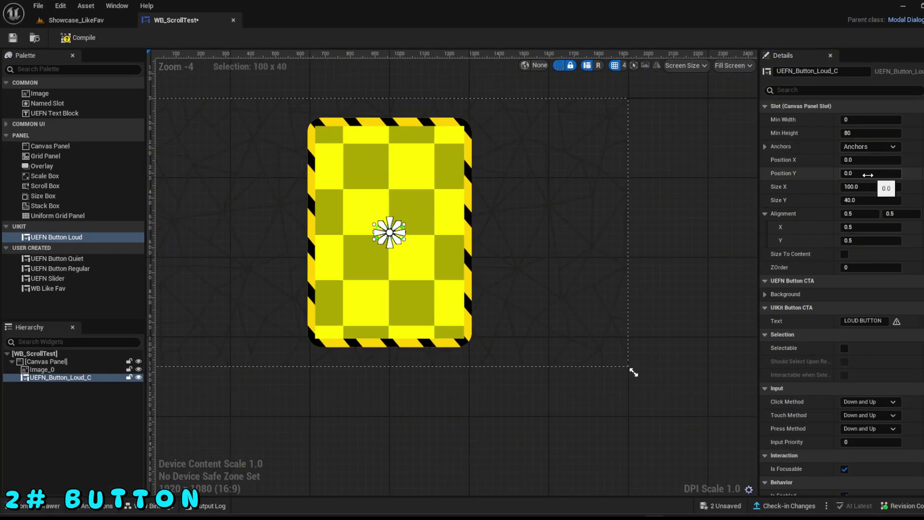
{"action": "left_click_drag", "start_coordinate": [852, 173], "coordinate": [867, 173]}
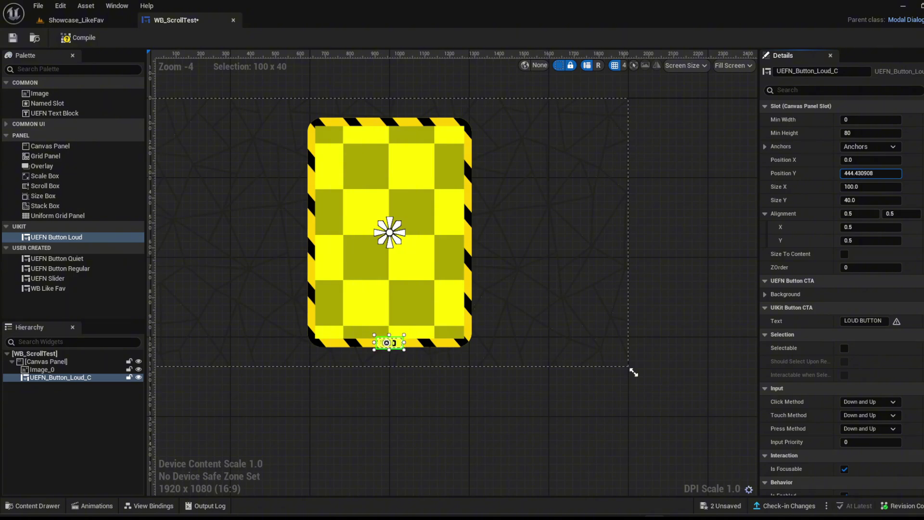
{"action": "scroll", "coordinate": [386, 342], "scroll_direction": "up", "scroll_amount": 7}
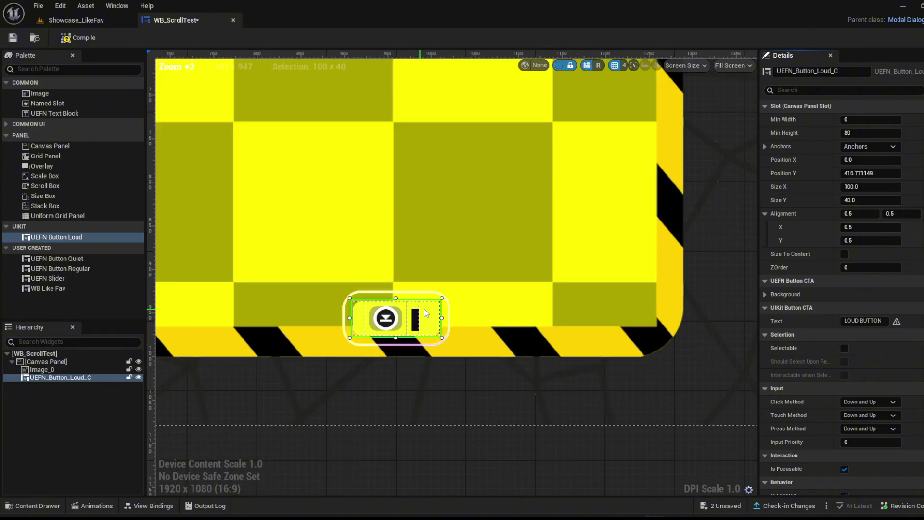
- Set the button's size to 240 x 55
{"action": "left_click_drag", "start_coordinate": [852, 187], "coordinate": [866, 200]}
{"action": "left_click", "coordinate": [862, 200]}
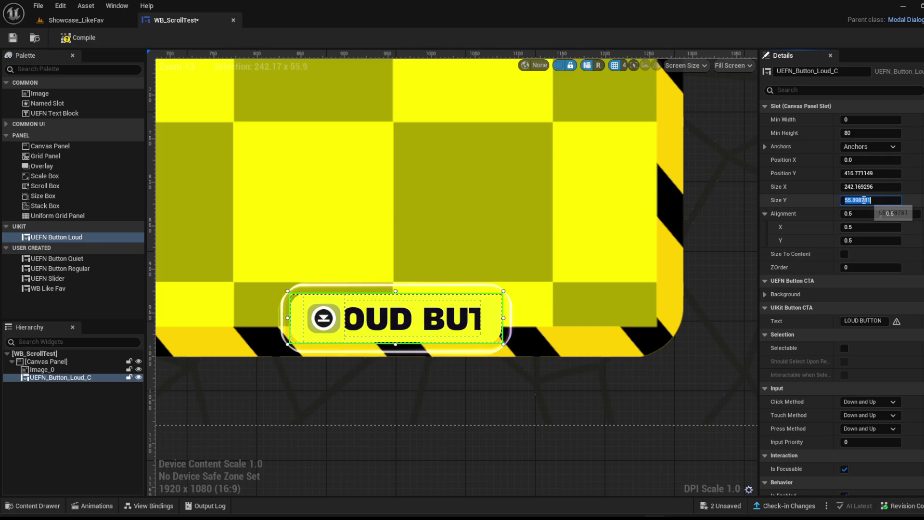
{"action": "type", "text": "55"}
{"action": "key", "text": "Return"}
{"action": "left_click", "coordinate": [863, 187]}
{"action": "type", "text": "240"}
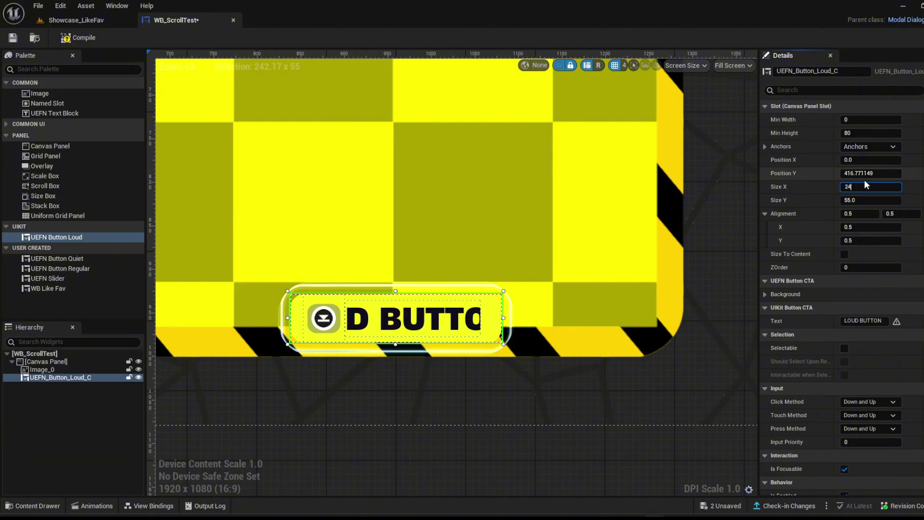
{"action": "key", "text": "Return"}
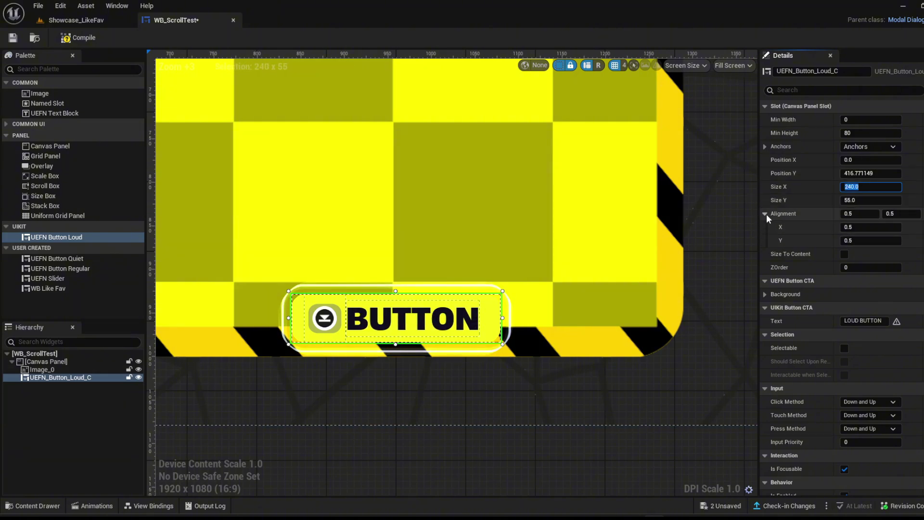
{"action": "left_click", "coordinate": [766, 214]}
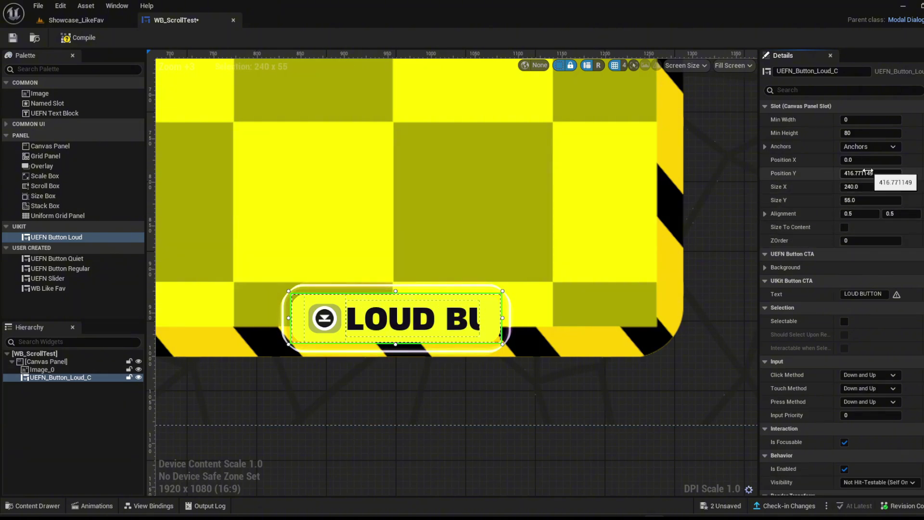
- Change the button's text to PLAY! and set its Y position to 416
{"action": "double_click", "coordinate": [872, 294]}
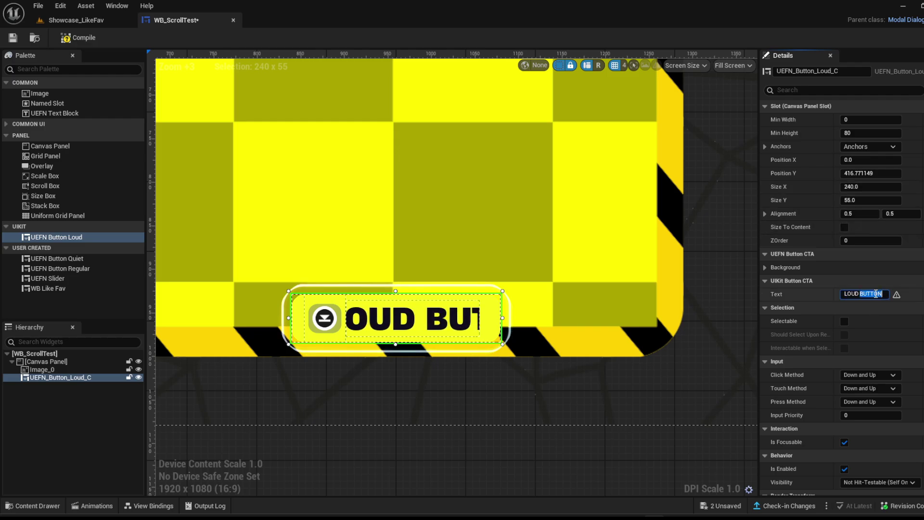
{"action": "left_click", "coordinate": [881, 294]}
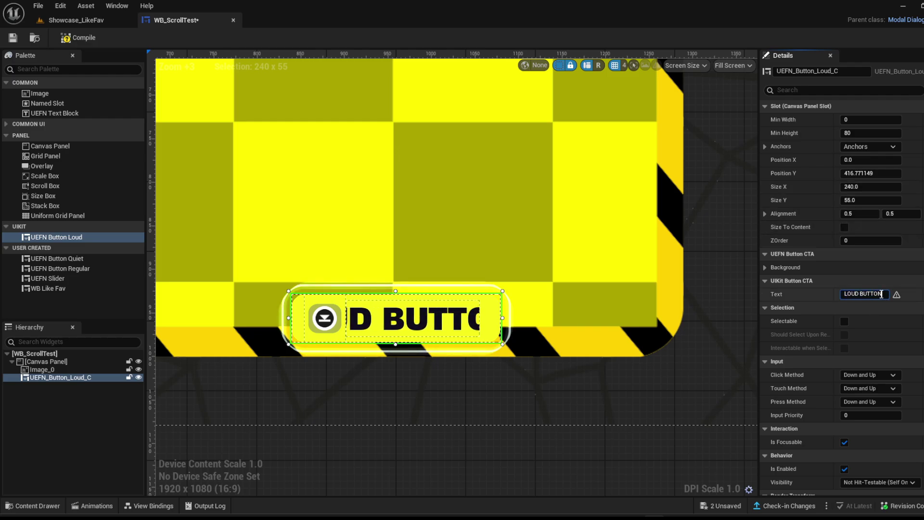
{"action": "left_click_drag", "start_coordinate": [881, 294], "coordinate": [829, 289]}
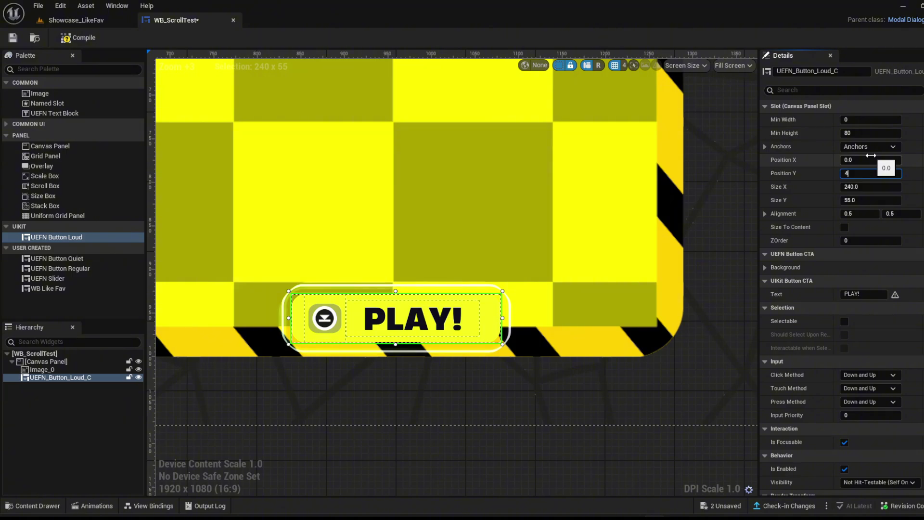
{"action": "type", "text": "416"}
{"action": "key", "text": "Return"}
{"action": "scroll", "coordinate": [492, 201], "scroll_direction": "down", "scroll_amount": 9}
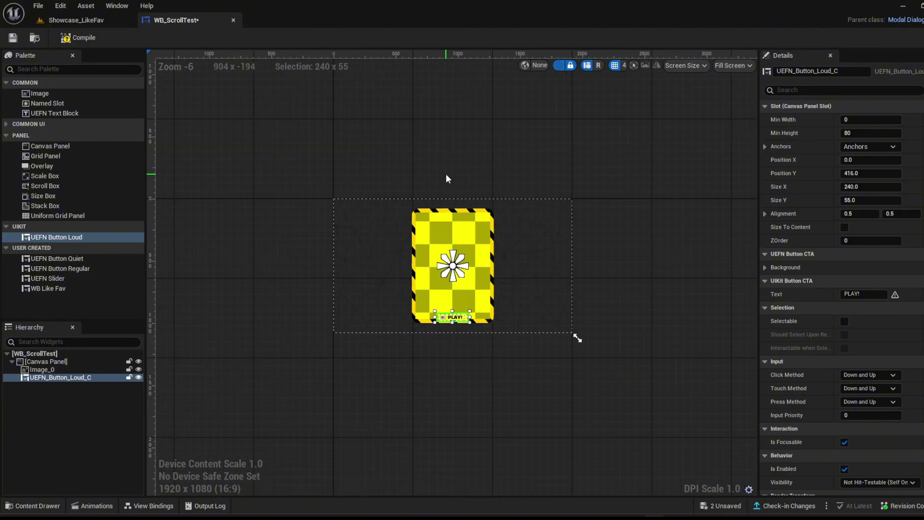
{"action": "left_click", "coordinate": [446, 175]}
{"action": "left_click", "coordinate": [388, 121]}
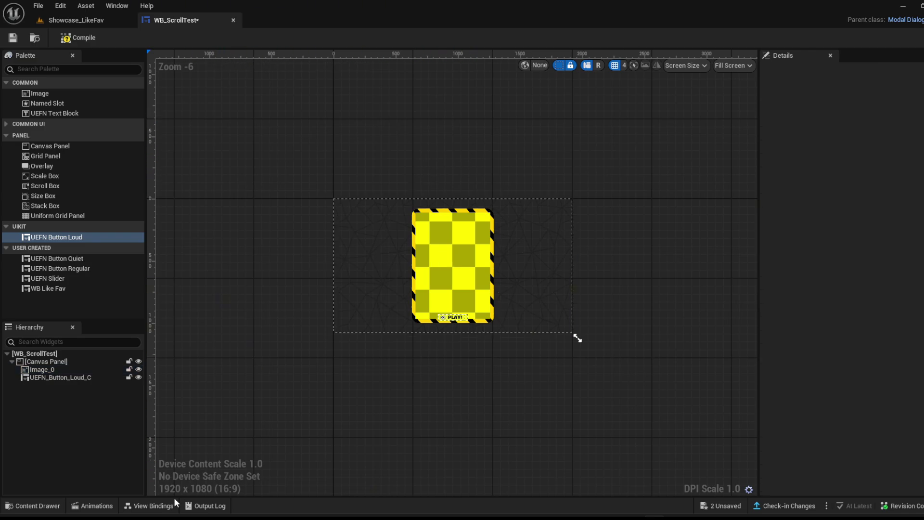
- Add a view binding and set its source to the Response field of CreativeModalDialogViewmodel
{"action": "left_click", "coordinate": [146, 506]}
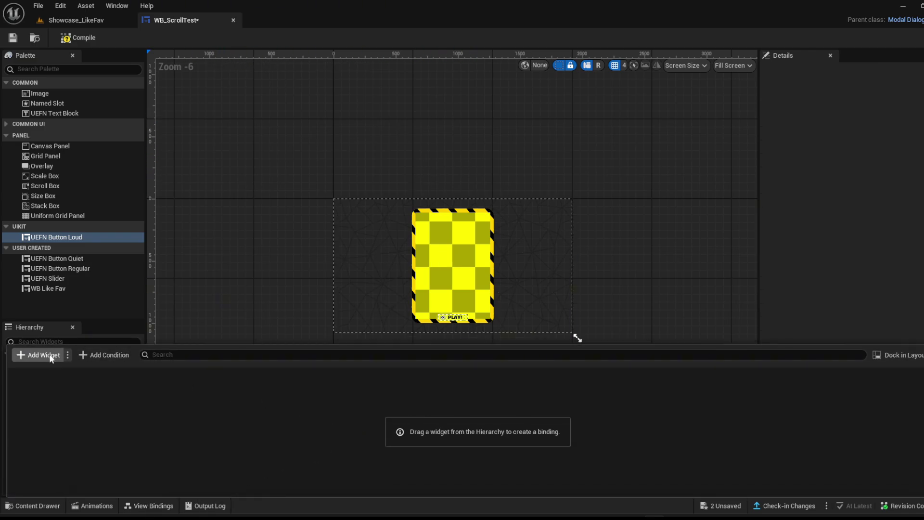
{"action": "left_click", "coordinate": [34, 355]}
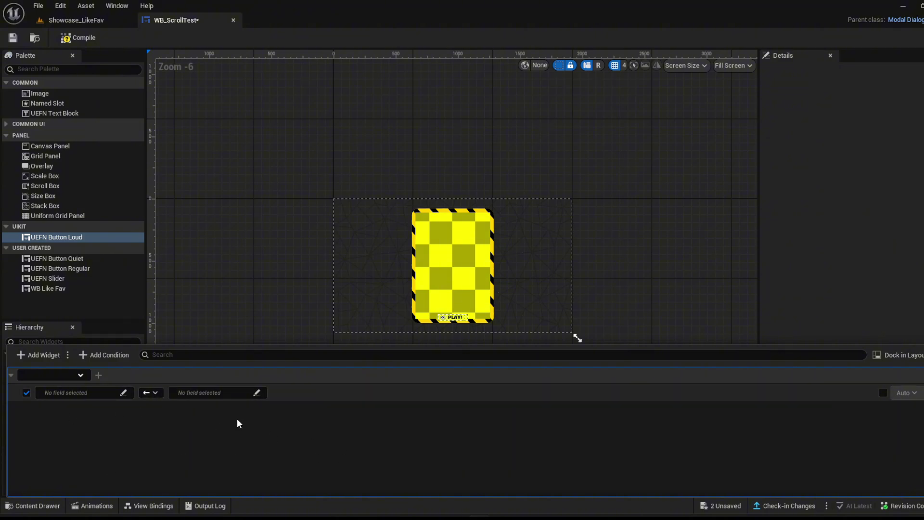
{"action": "left_click", "coordinate": [202, 394]}
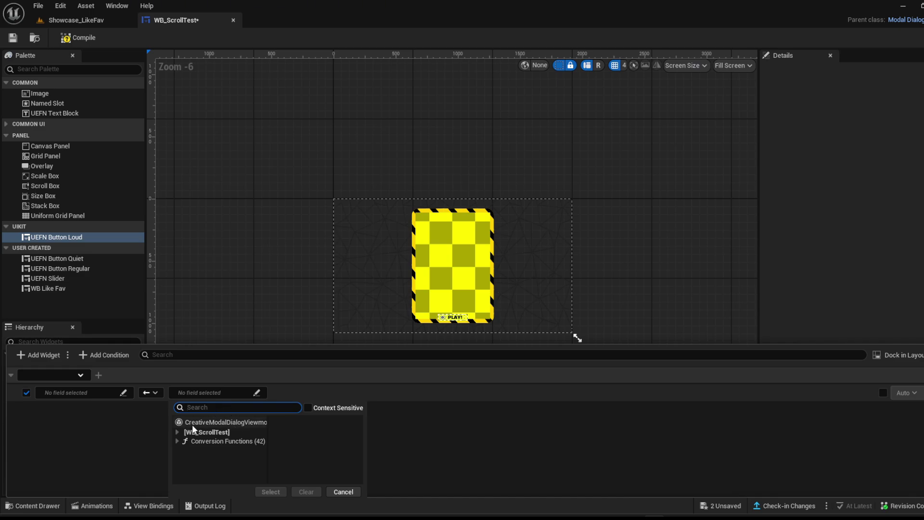
{"action": "left_click", "coordinate": [214, 423]}
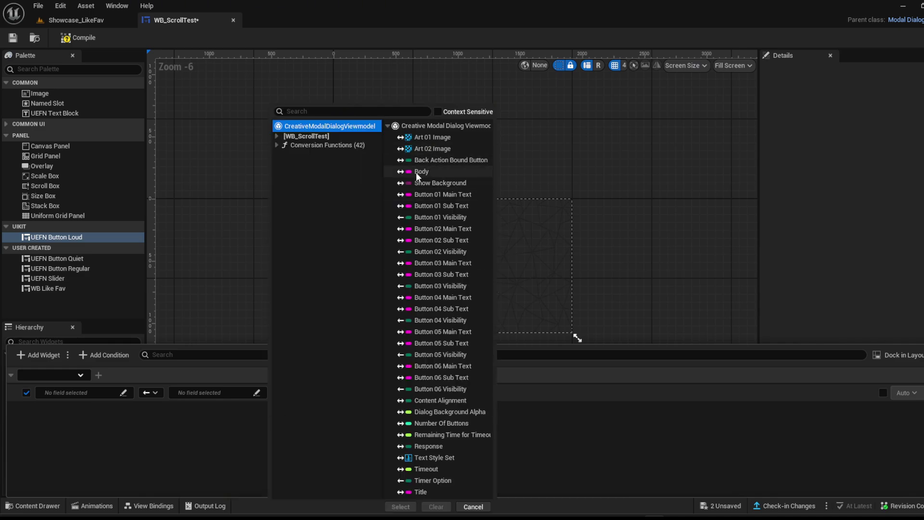
{"action": "left_click", "coordinate": [428, 446]}
{"action": "left_click", "coordinate": [400, 507]}
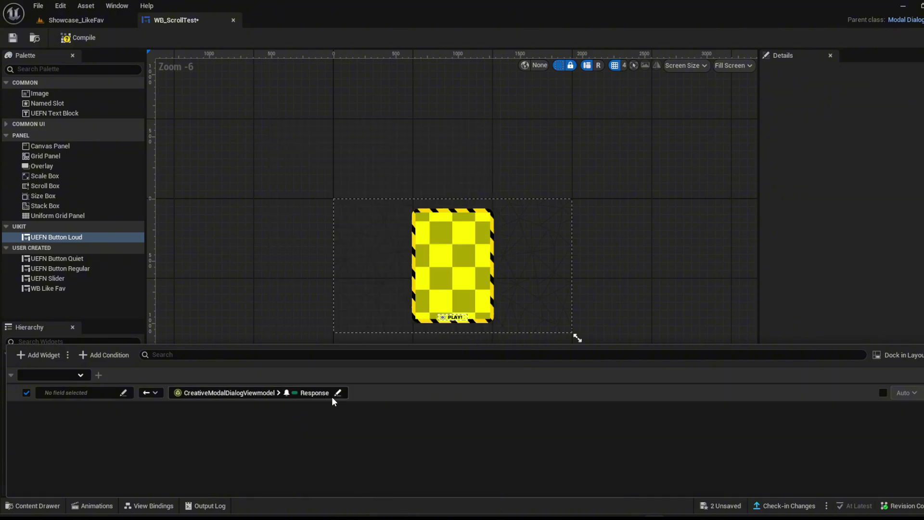
- Set the binding's direction to One Way To View Model and choose the Get Response Button 1 conversion function as its other end
{"action": "left_click", "coordinate": [152, 392]}
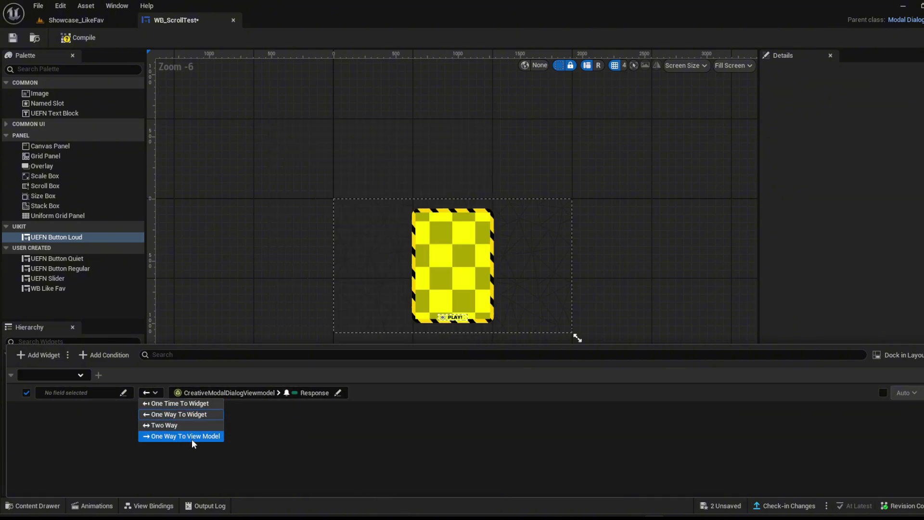
{"action": "left_click", "coordinate": [198, 437]}
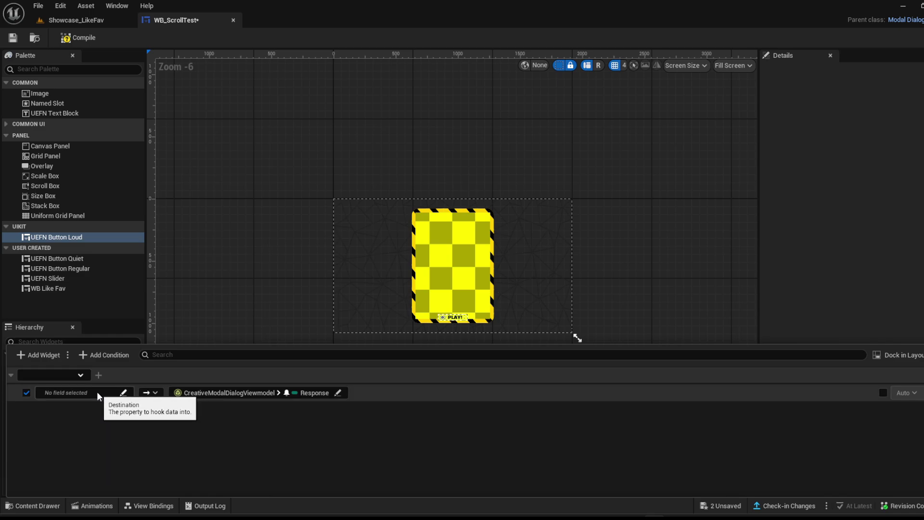
{"action": "left_click", "coordinate": [96, 391]}
{"action": "left_click", "coordinate": [68, 429]}
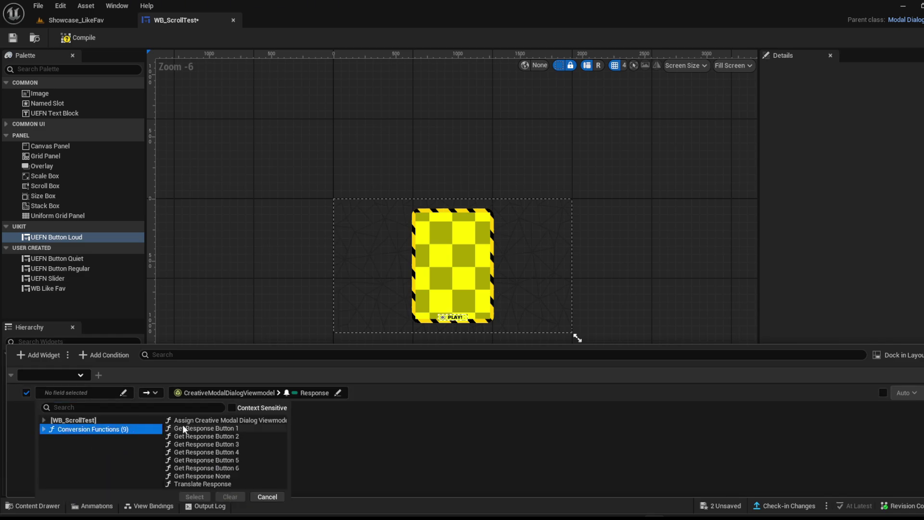
{"action": "left_click", "coordinate": [238, 428]}
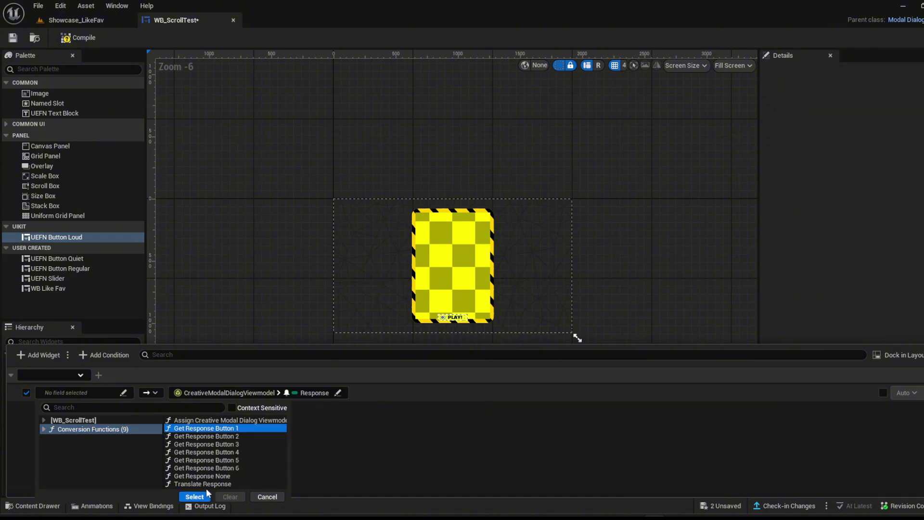
{"action": "left_click", "coordinate": [195, 497]}
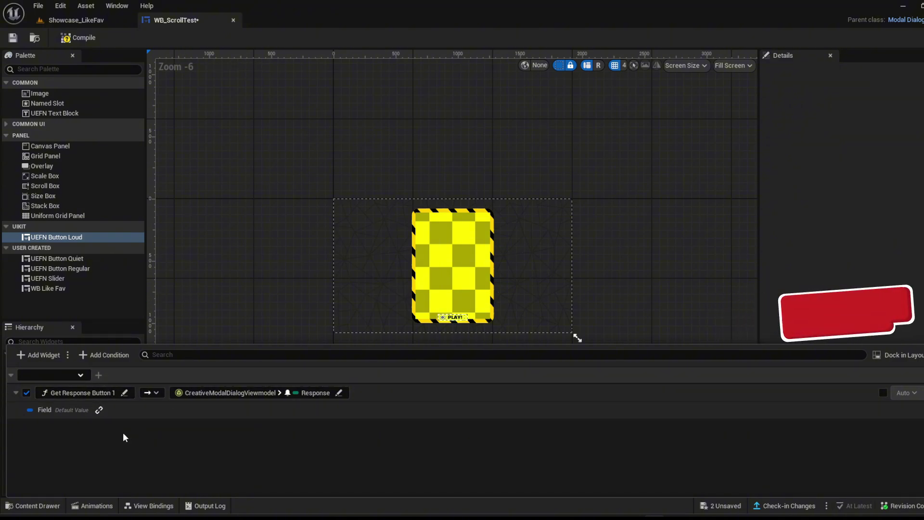
- Switch the Field input of Get Response Button 1 to a bound value and browse the fields of WB_ScrollTest
{"action": "left_click", "coordinate": [99, 410]}
{"action": "left_click", "coordinate": [93, 411]}
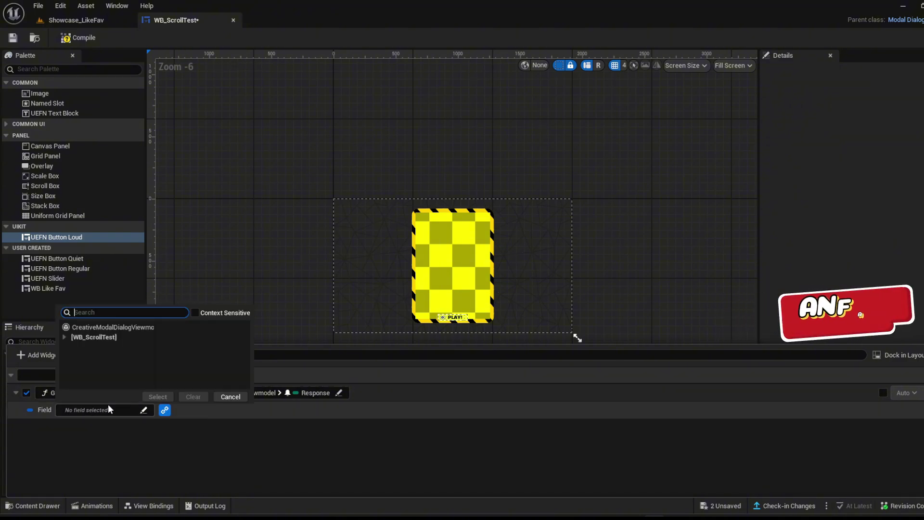
{"action": "left_click", "coordinate": [64, 338]}
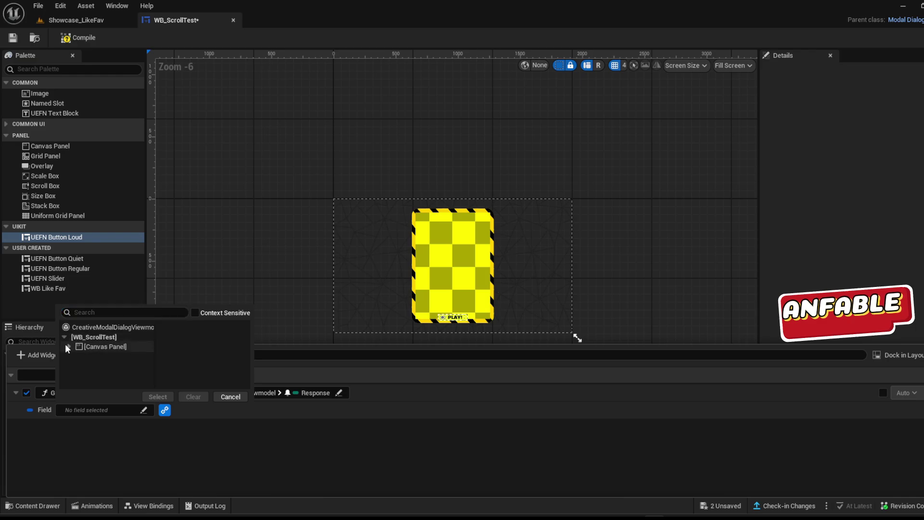
{"action": "left_click", "coordinate": [103, 337]}
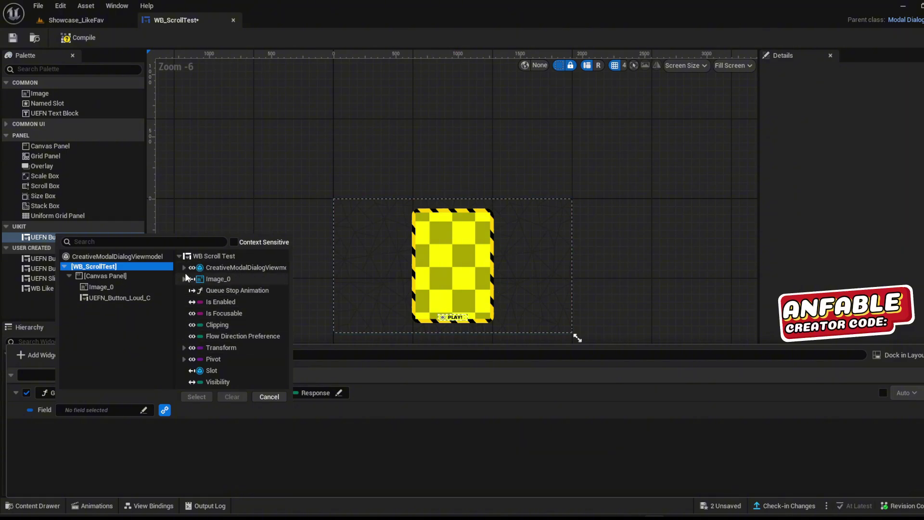
{"action": "left_click", "coordinate": [236, 220]}
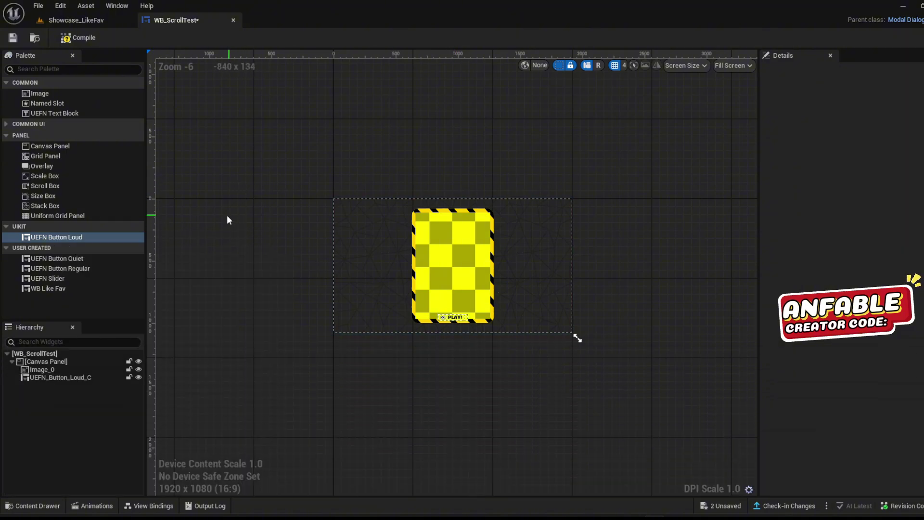
- Rename the background image widget as BG
{"action": "left_click", "coordinate": [70, 370]}
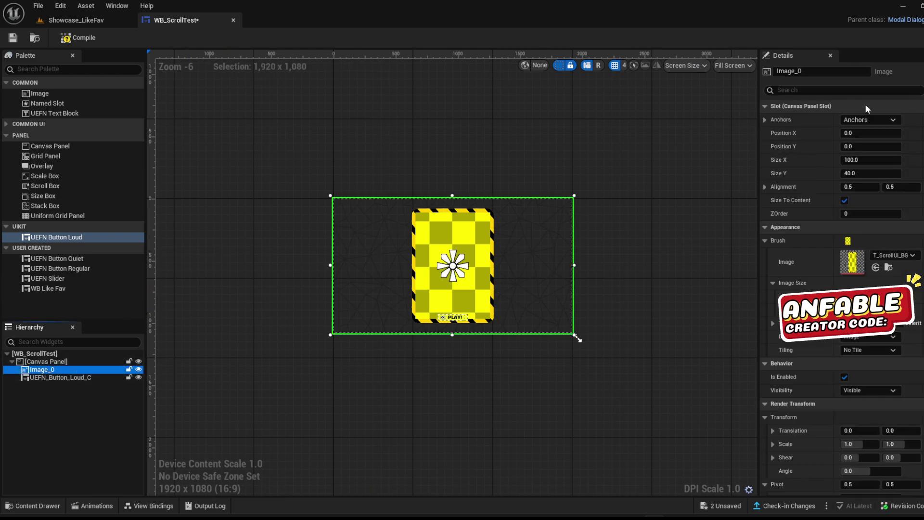
{"action": "left_click", "coordinate": [806, 71]}
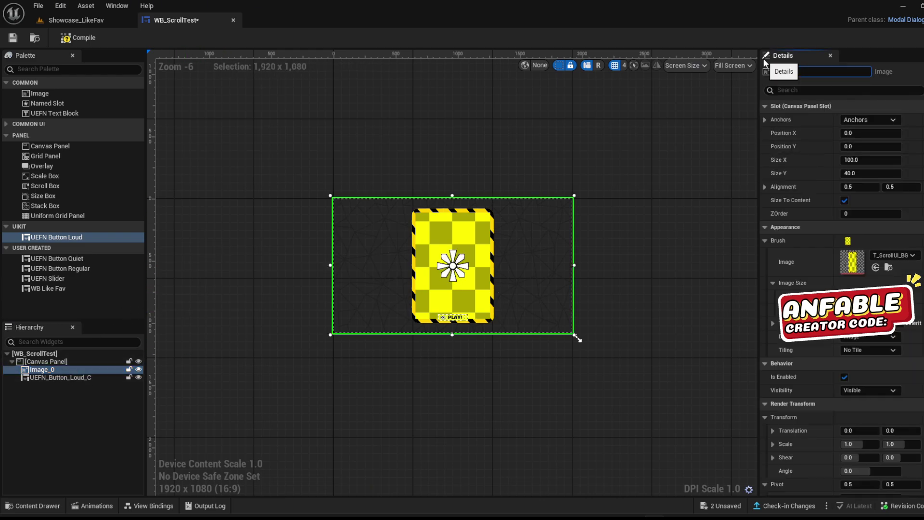
{"action": "left_click", "coordinate": [548, 135]}
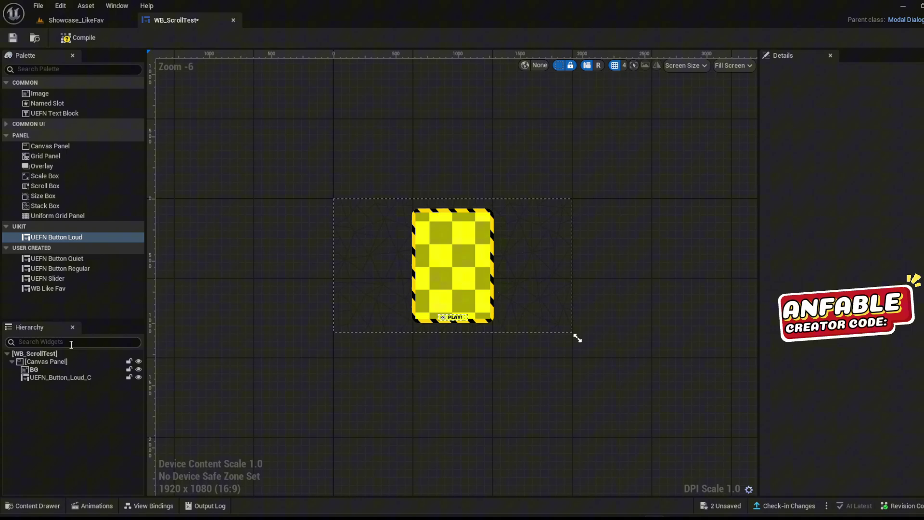
- Rename the PLAY! button widget as LeaveButton and compile the widget
{"action": "left_click", "coordinate": [77, 377]}
{"action": "left_click", "coordinate": [786, 70]}
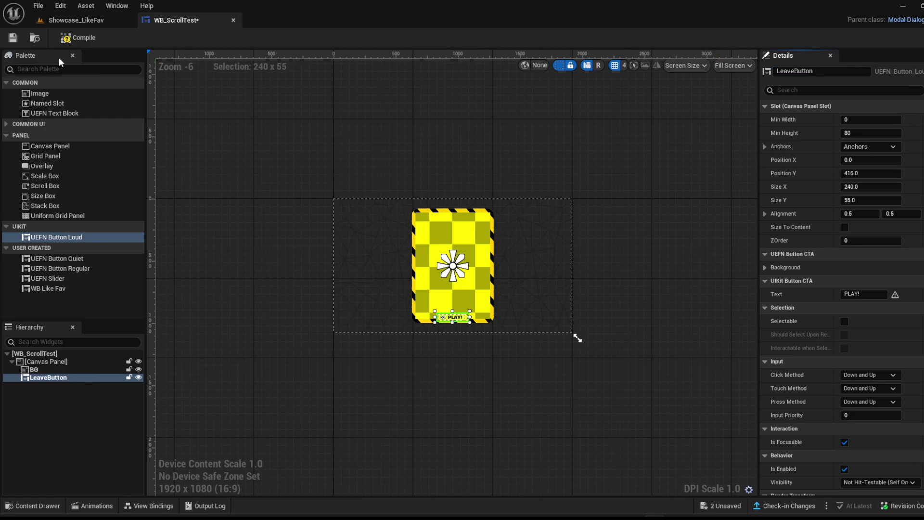
{"action": "left_click", "coordinate": [79, 38]}
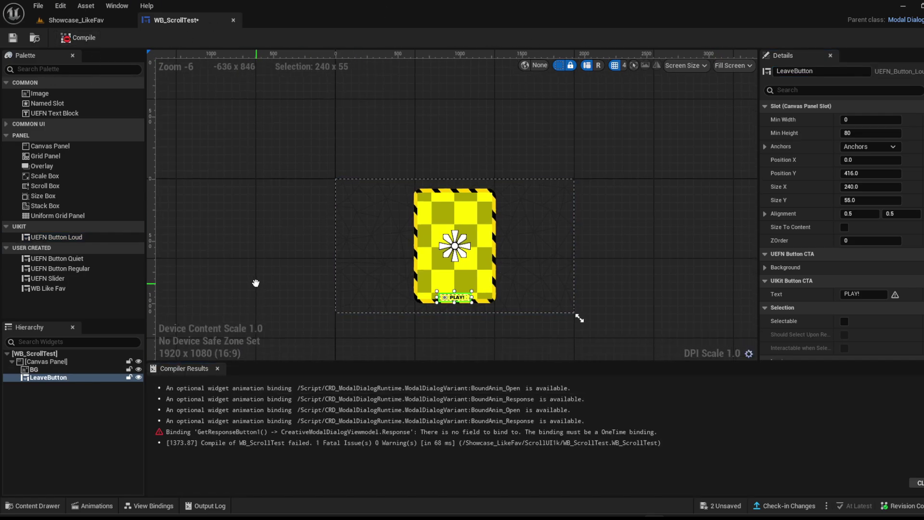
{"action": "left_click", "coordinate": [218, 369]}
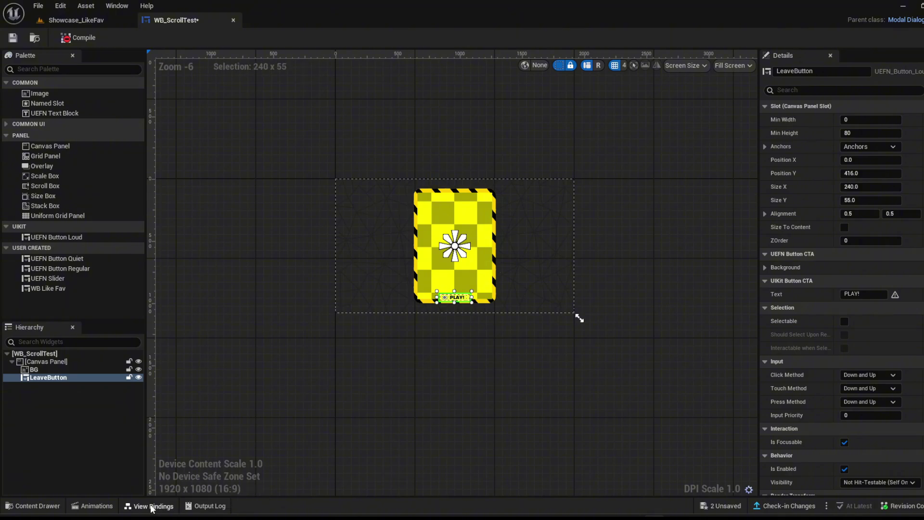
- Bind the Field input of Get Response Button 1 to LeaveButton's Click Event and recompile the widget
{"action": "left_click", "coordinate": [153, 506]}
{"action": "left_click", "coordinate": [109, 410]}
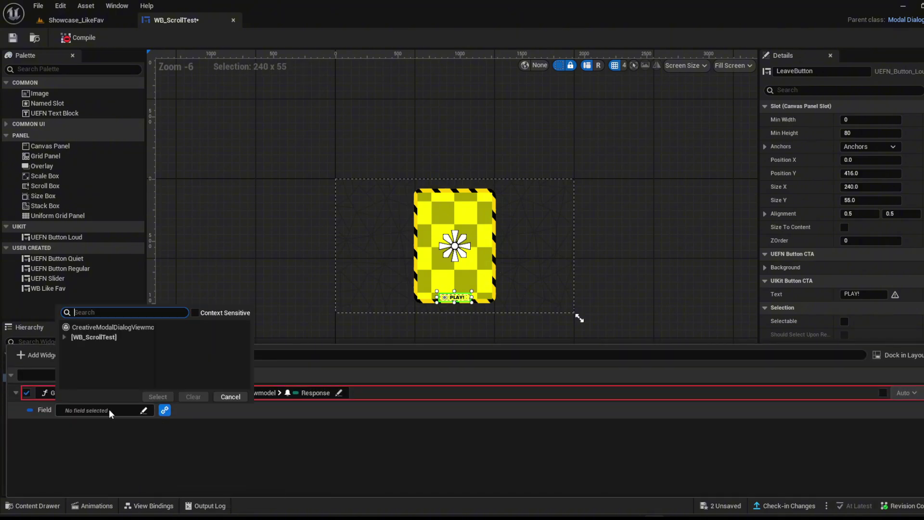
{"action": "left_click", "coordinate": [82, 334]}
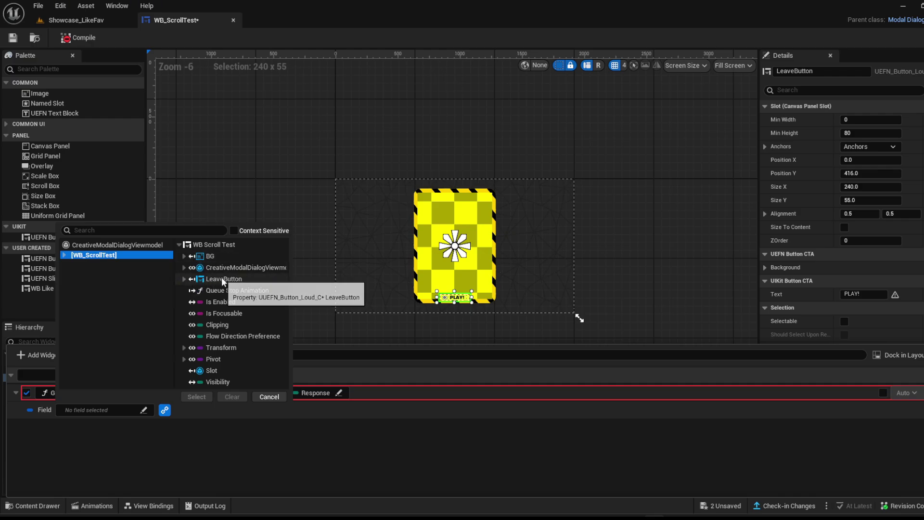
{"action": "left_click", "coordinate": [182, 281]}
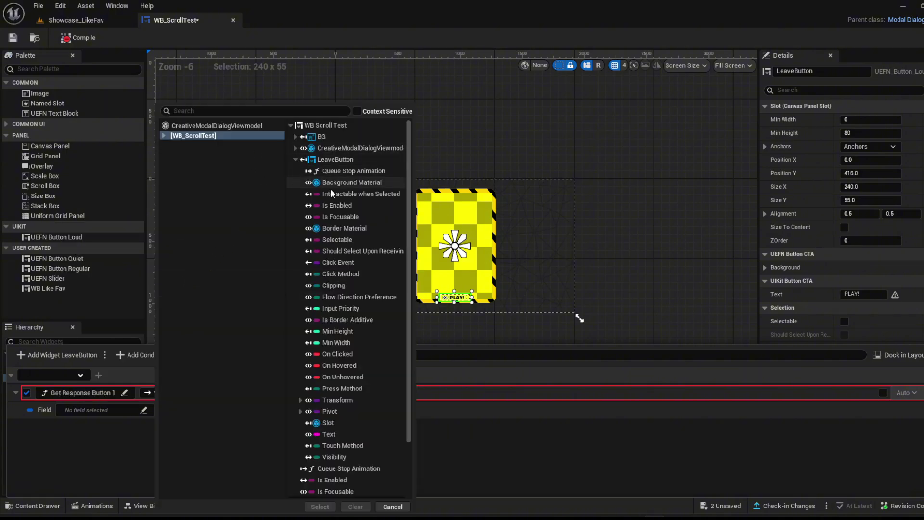
{"action": "left_click", "coordinate": [333, 262]}
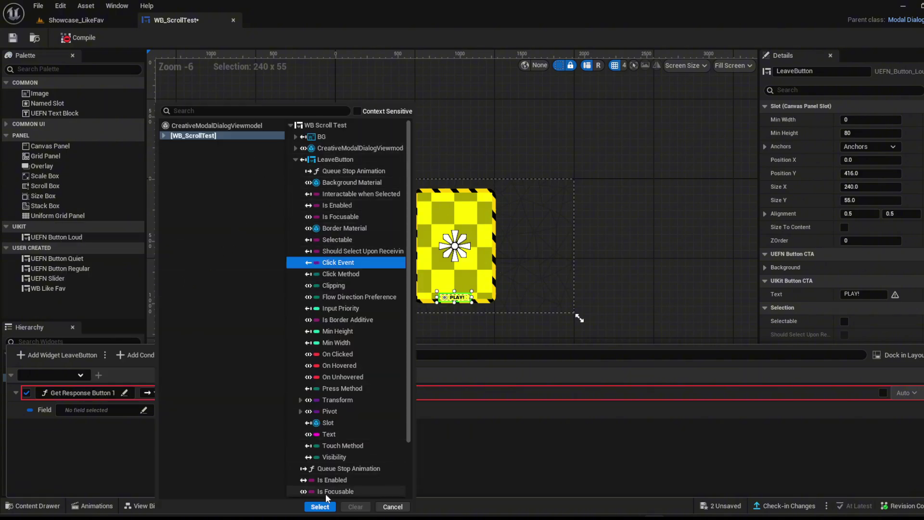
{"action": "left_click", "coordinate": [321, 507]}
{"action": "left_click", "coordinate": [214, 259]}
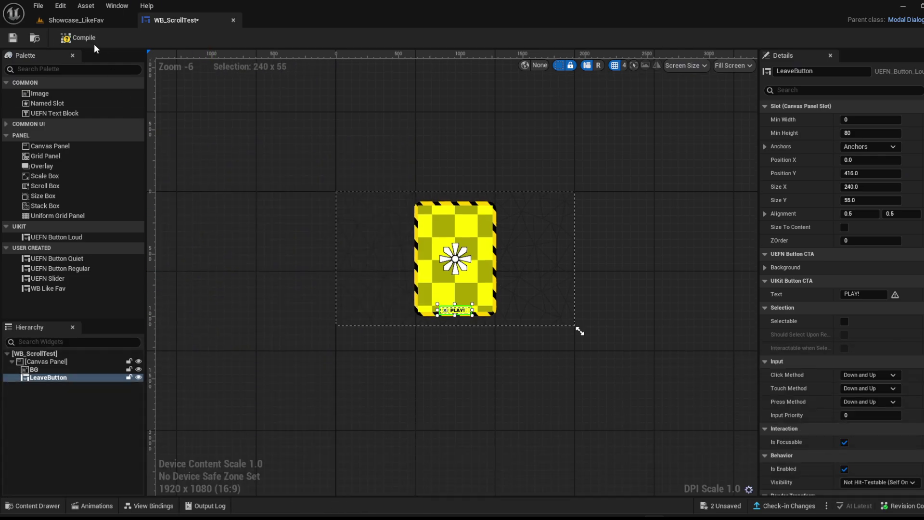
{"action": "left_click", "coordinate": [77, 38]}
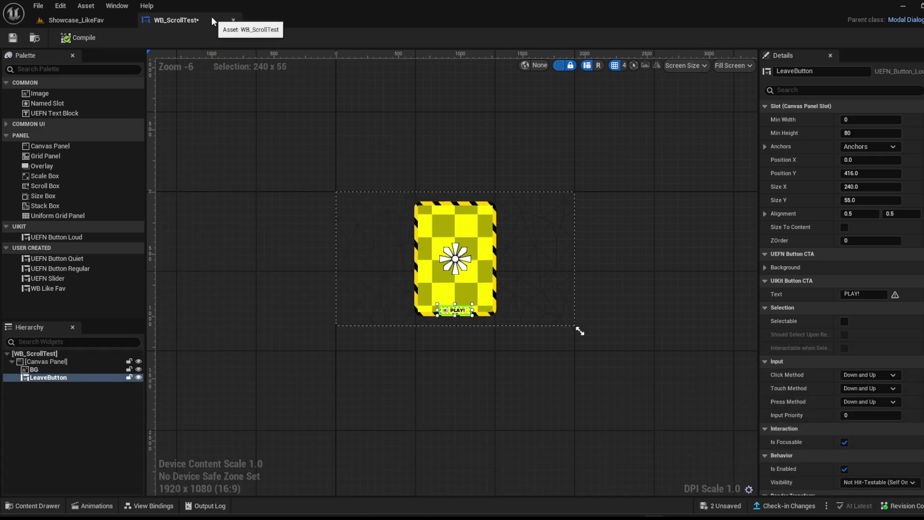
- Add a Scroll Box to the canvas, placed over the upper middle of the background image
{"action": "scroll", "coordinate": [492, 289], "scroll_direction": "up", "scroll_amount": 4}
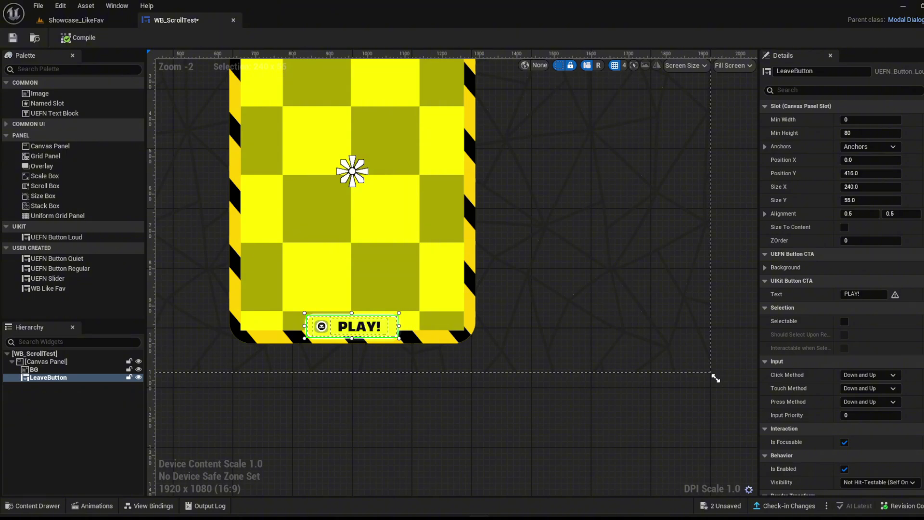
{"action": "right_click_drag", "start_coordinate": [478, 184], "coordinate": [568, 248]}
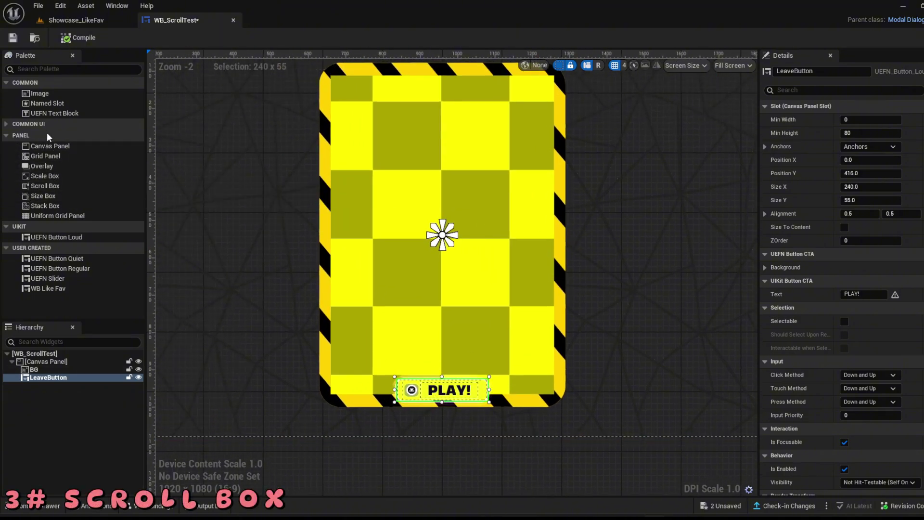
{"action": "left_click_drag", "start_coordinate": [53, 186], "coordinate": [435, 186]}
{"action": "scroll", "coordinate": [463, 193], "scroll_direction": "up", "scroll_amount": 2}
{"action": "scroll", "coordinate": [457, 200], "scroll_direction": "down", "scroll_amount": 5}
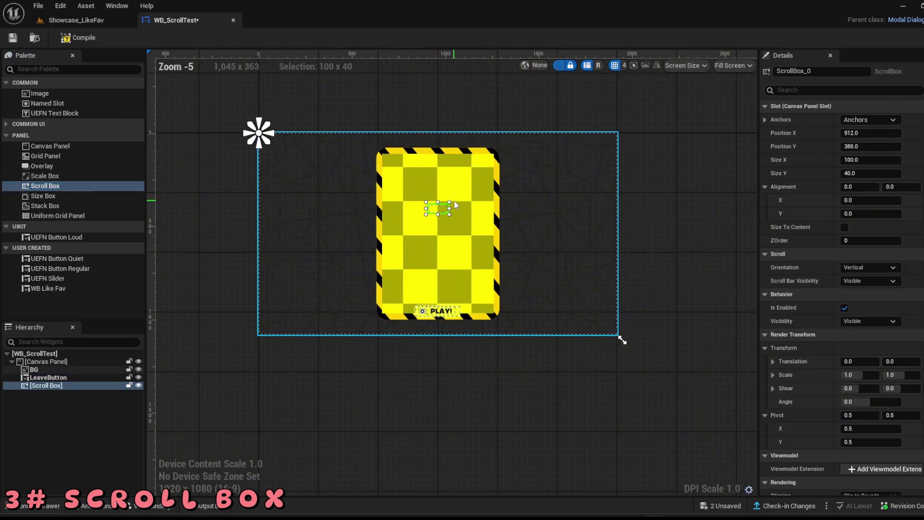
- Anchor the scroll box to the canvas center and set its X and Y alignment to 0.5
{"action": "left_click", "coordinate": [869, 120]}
{"action": "left_click", "coordinate": [869, 187]}
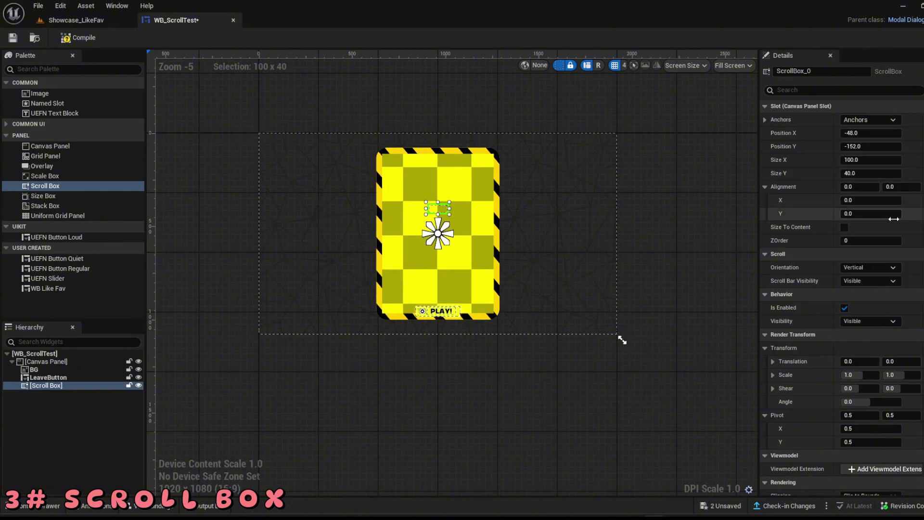
{"action": "left_click", "coordinate": [862, 200]}
{"action": "type", "text": "0.5"}
{"action": "key", "text": "Tab"}
{"action": "type", "text": "0.5"}
{"action": "key", "text": "Return"}
- Set the scroll box's position to 0, 0 and its size to 550 x 732
{"action": "scroll", "coordinate": [537, 226], "scroll_direction": "up", "scroll_amount": 3}
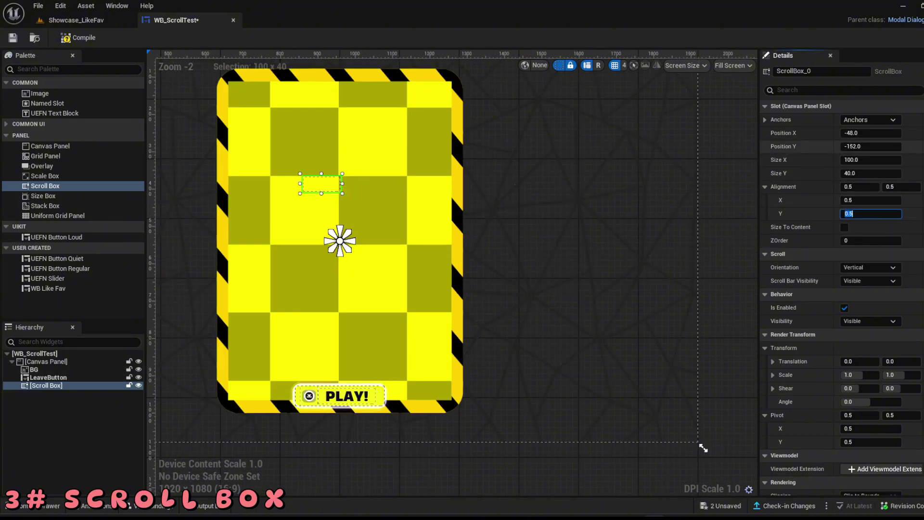
{"action": "left_click", "coordinate": [865, 133]}
{"action": "key", "text": "Return"}
{"action": "left_click_drag", "start_coordinate": [856, 160], "coordinate": [916, 173]}
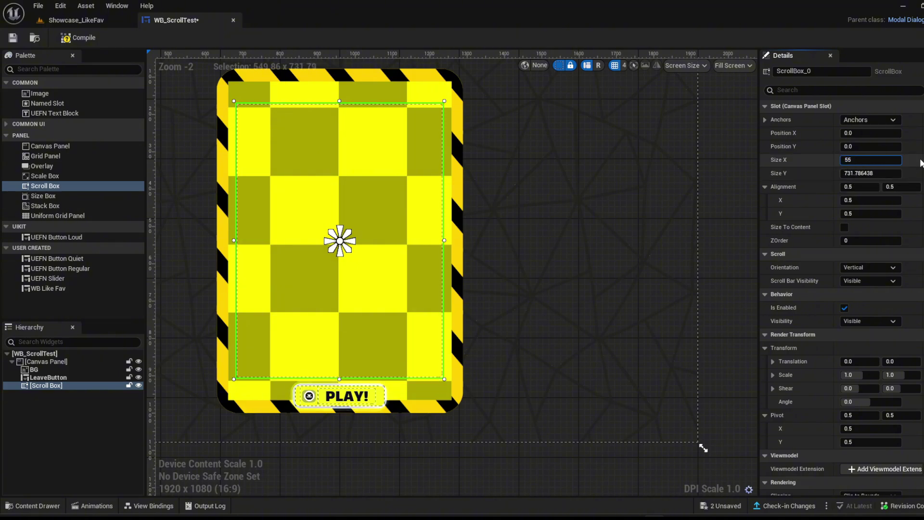
{"action": "key", "text": "Tab"}
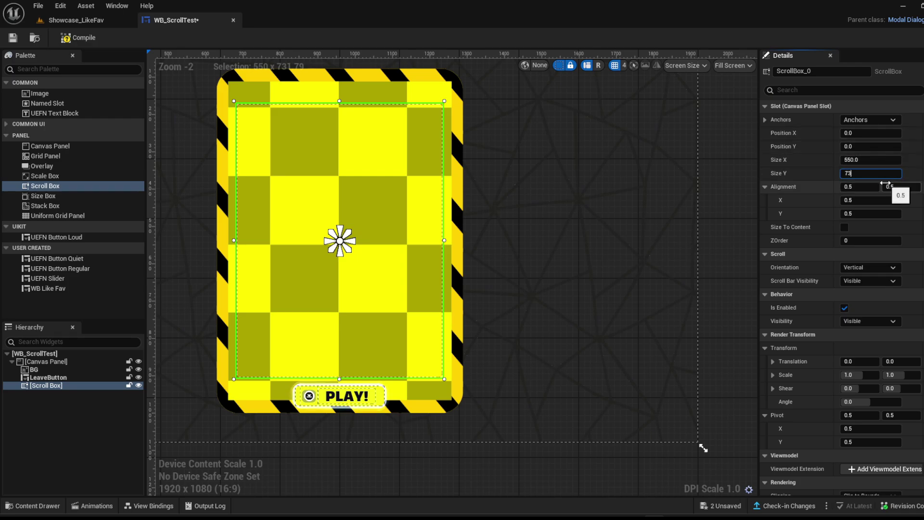
{"action": "left_click", "coordinate": [916, 175]}
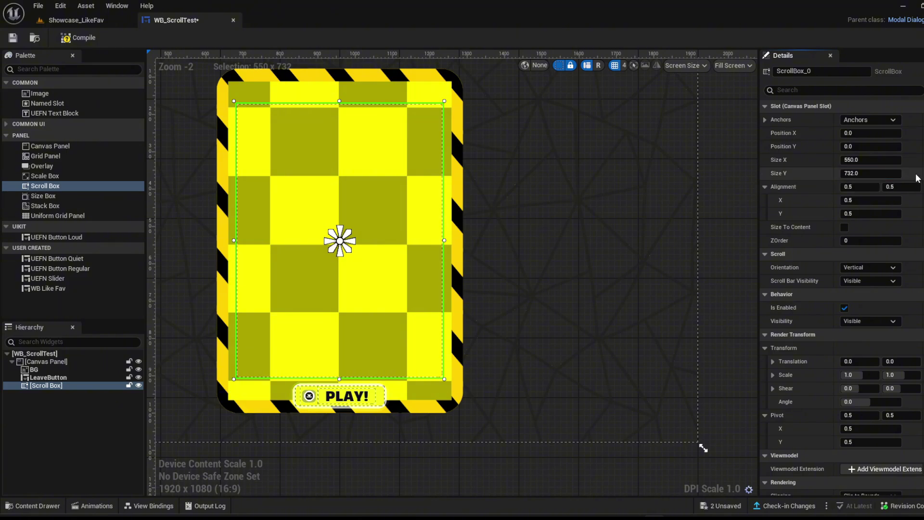
- Compile and save the WB_ScrollTest widget
{"action": "left_click", "coordinate": [78, 38]}
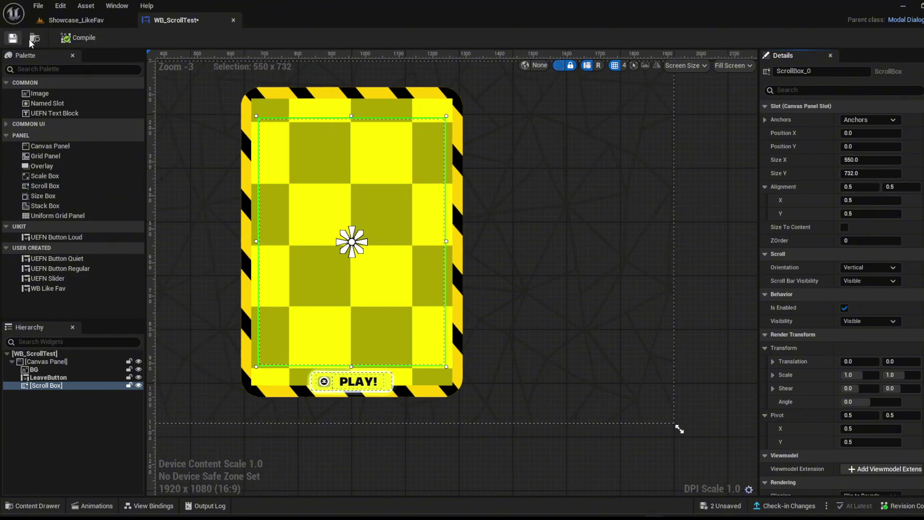
{"action": "left_click", "coordinate": [12, 37]}
{"action": "scroll", "coordinate": [412, 181], "scroll_direction": "down", "scroll_amount": 3}
{"action": "scroll", "coordinate": [412, 136], "scroll_direction": "up", "scroll_amount": 4}
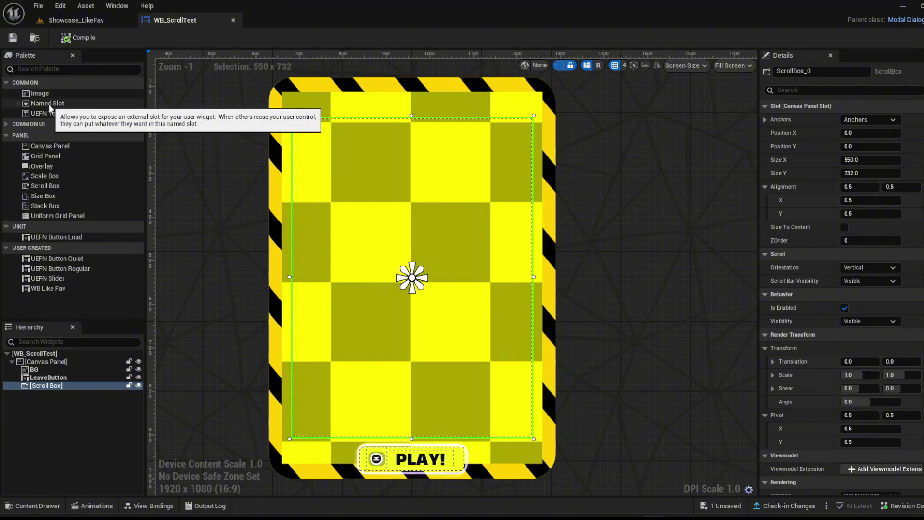
- Add a UEFN Text Block inside the scroll box and center it horizontally and vertically in its slot
{"action": "left_click_drag", "start_coordinate": [53, 113], "coordinate": [51, 385]}
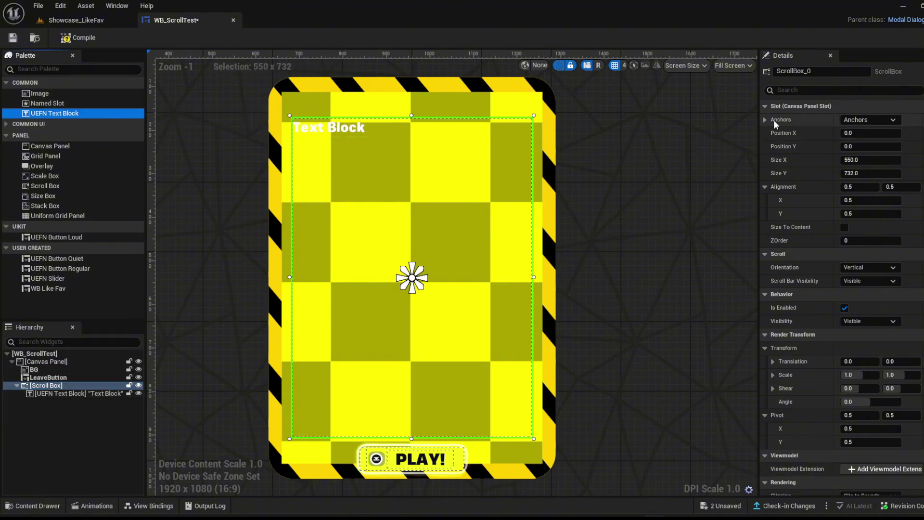
{"action": "left_click", "coordinate": [893, 122]}
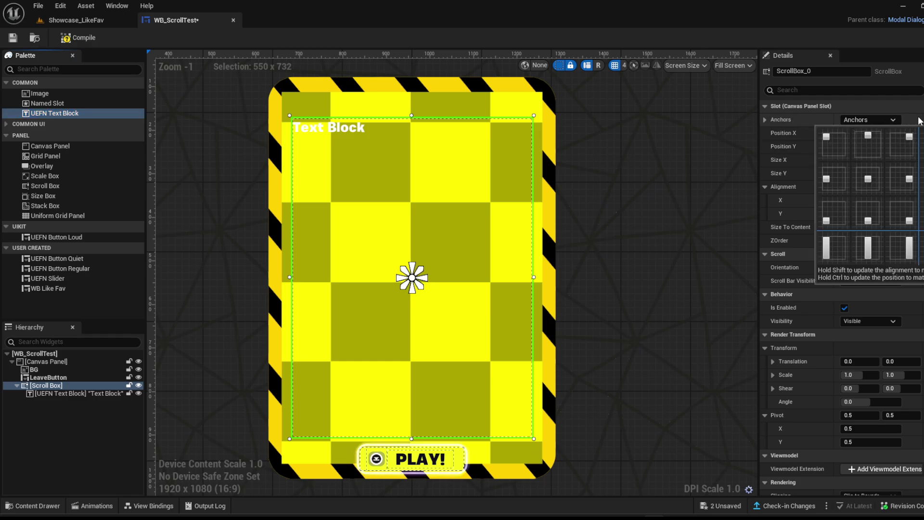
{"action": "left_click", "coordinate": [199, 365]}
{"action": "left_click", "coordinate": [77, 394]}
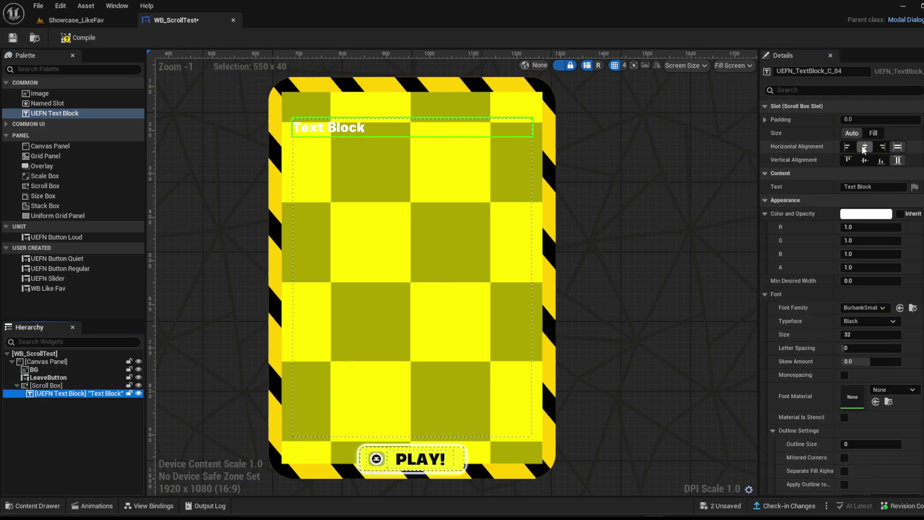
{"action": "left_click", "coordinate": [865, 147]}
- Replace the text block's text with the lines fkjdhaskhdkashkd and dksjdksjd, a blank line, and Dsdkad
{"action": "scroll", "coordinate": [820, 235], "scroll_direction": "down", "scroll_amount": 6}
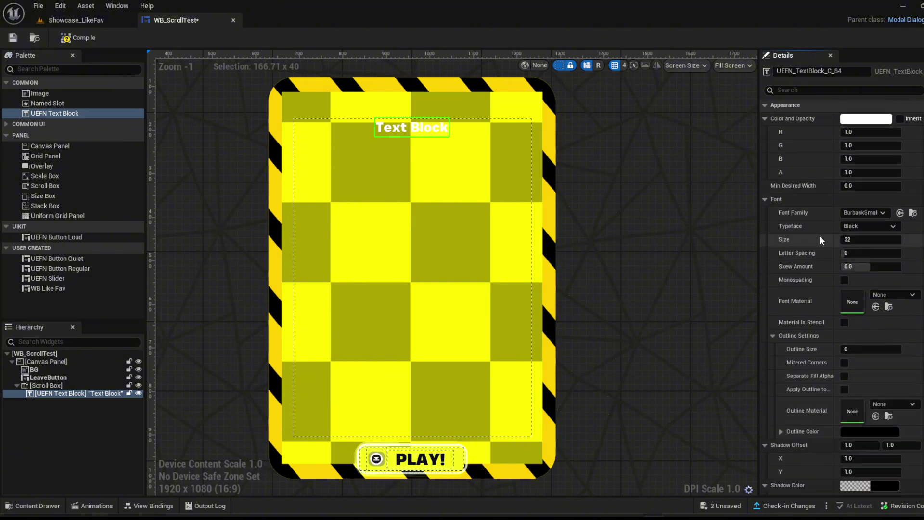
{"action": "scroll", "coordinate": [822, 255], "scroll_direction": "down", "scroll_amount": 6}
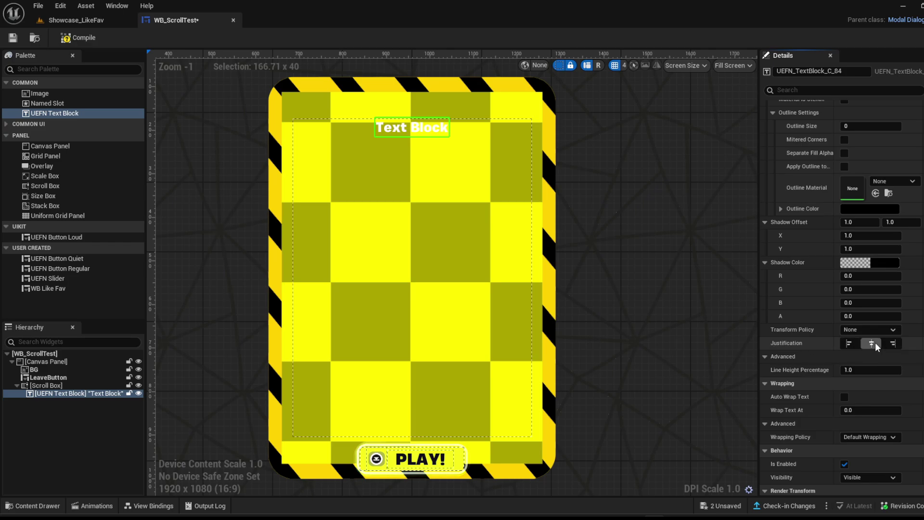
{"action": "scroll", "coordinate": [875, 342], "scroll_direction": "up", "scroll_amount": 12}
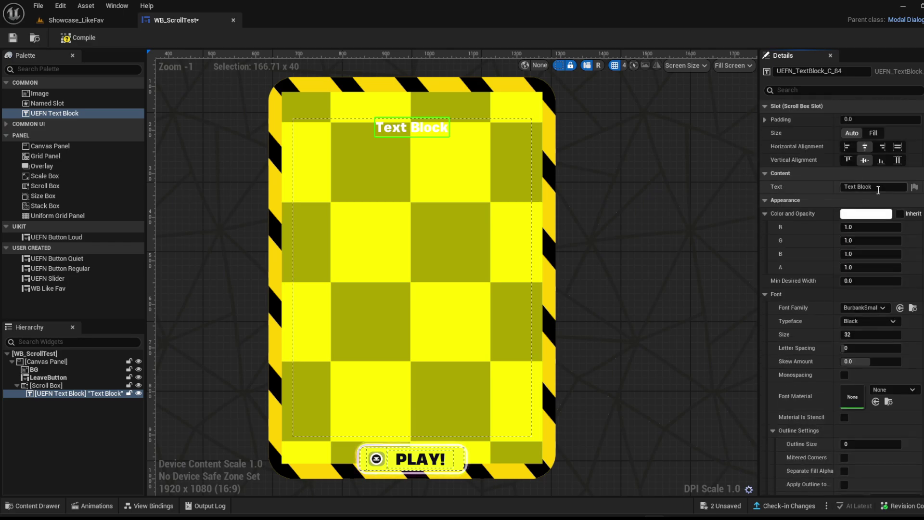
{"action": "left_click", "coordinate": [858, 185]}
{"action": "type", "text": "fkjdhaskhdkashkd"}
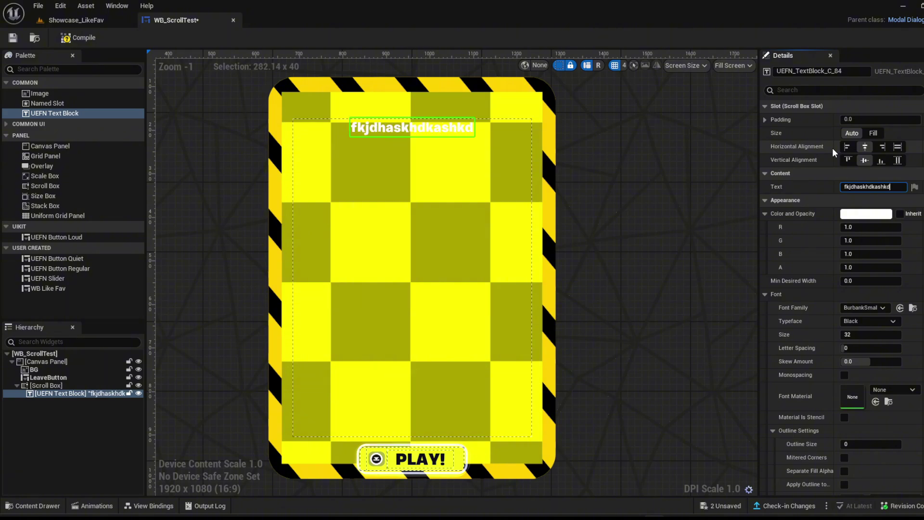
{"action": "key", "text": "shift+Return"}
{"action": "type", "text": "dksjdksjd"}
{"action": "key", "text": "shift+Return"}
{"action": "key", "text": "shift+Return"}
{"action": "type", "text": "Dsdkad"}
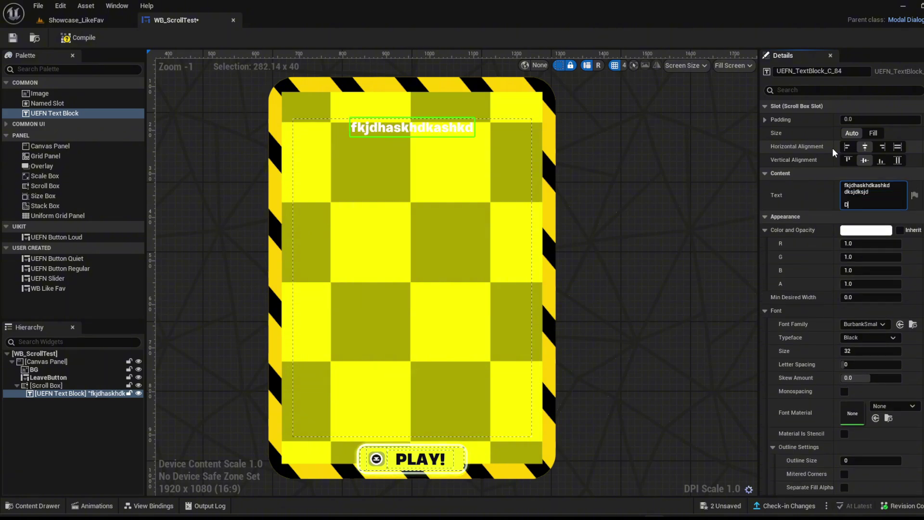
- Set the text block's justification to left
{"action": "scroll", "coordinate": [853, 311], "scroll_direction": "down", "scroll_amount": 13}
{"action": "left_click", "coordinate": [850, 313]}
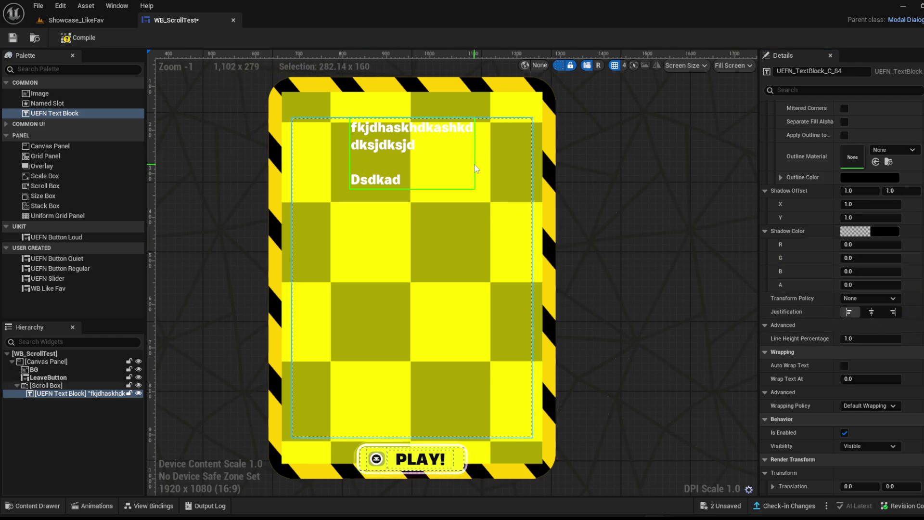
- Undo the text block's last justification change
{"action": "left_click_drag", "start_coordinate": [476, 166], "coordinate": [479, 165]}
{"action": "left_click", "coordinate": [414, 155]}
{"action": "key", "text": "ctrl+z"}
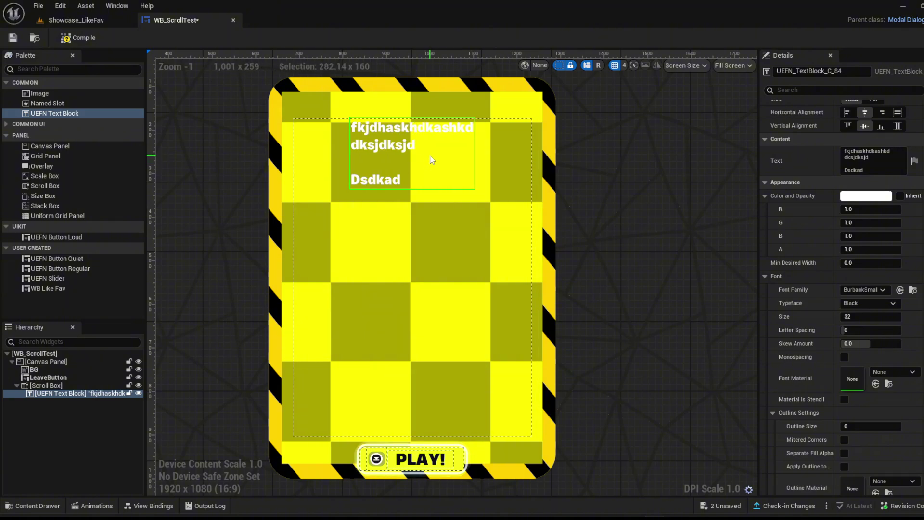
{"action": "key", "text": "ctrl+z"}
{"action": "scroll", "coordinate": [843, 320], "scroll_direction": "down", "scroll_amount": 4}
{"action": "scroll", "coordinate": [843, 320], "scroll_direction": "down", "scroll_amount": 5}
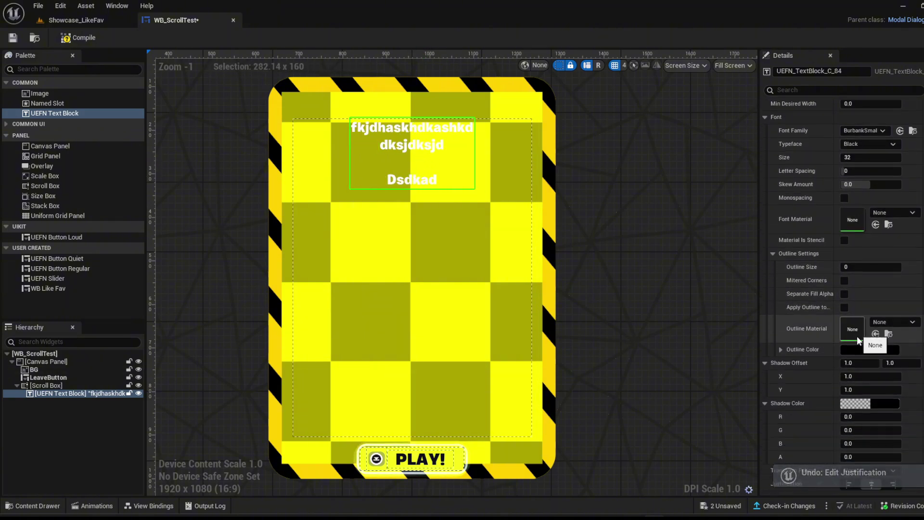
- Replace the text block's content with SCROLL UI
{"action": "scroll", "coordinate": [867, 376], "scroll_direction": "up", "scroll_amount": 10}
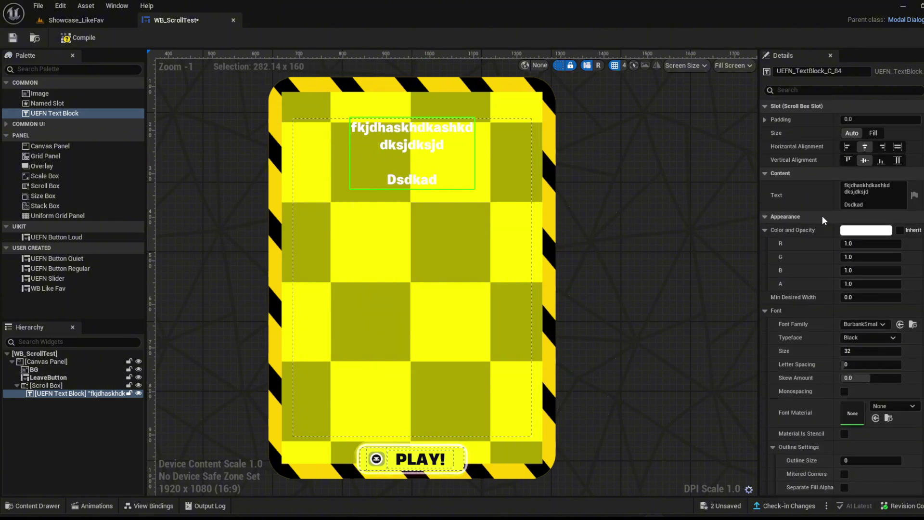
{"action": "left_click", "coordinate": [878, 202]}
{"action": "type", "text": "SCROLL UI"}
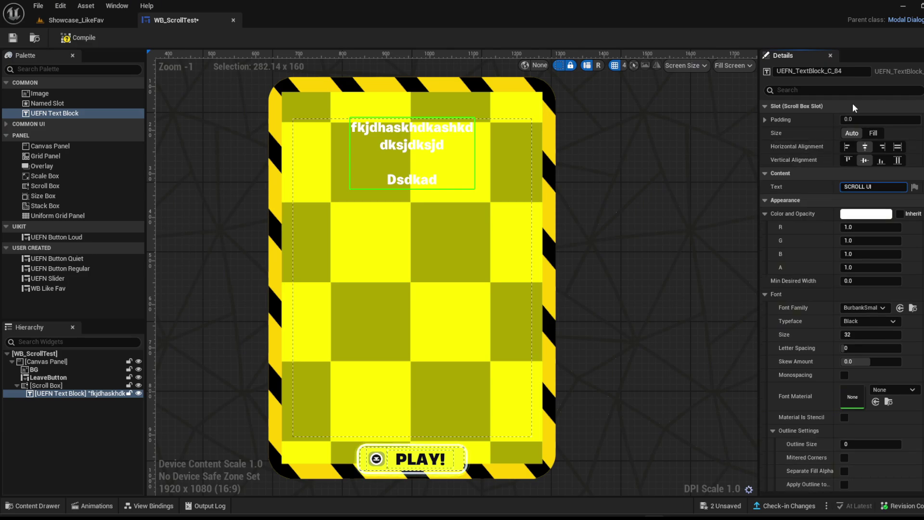
{"action": "key", "text": "Return"}
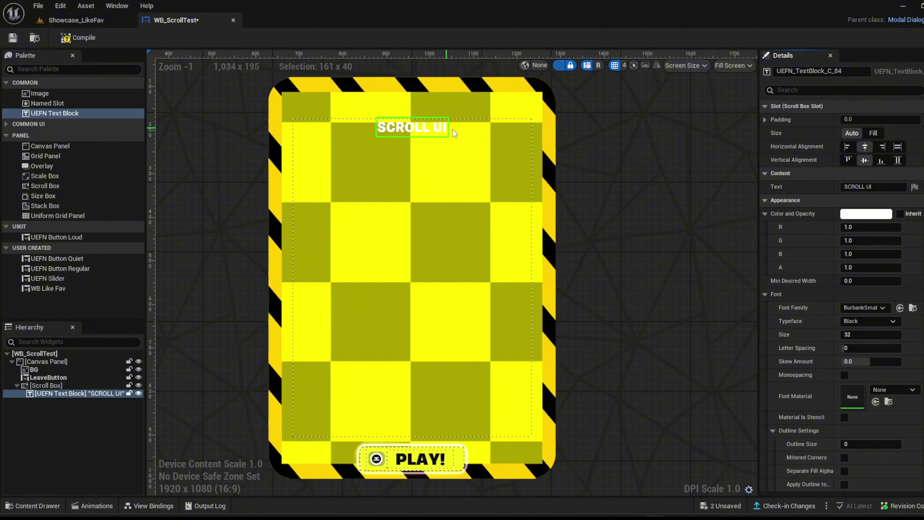
- Set the SCROLL UI text block's top slot padding to 15 in the scroll box
{"action": "scroll", "coordinate": [707, 172], "scroll_direction": "up", "scroll_amount": 3}
{"action": "right_click_drag", "start_coordinate": [519, 133], "coordinate": [630, 256]}
{"action": "scroll", "coordinate": [424, 211], "scroll_direction": "up", "scroll_amount": 3}
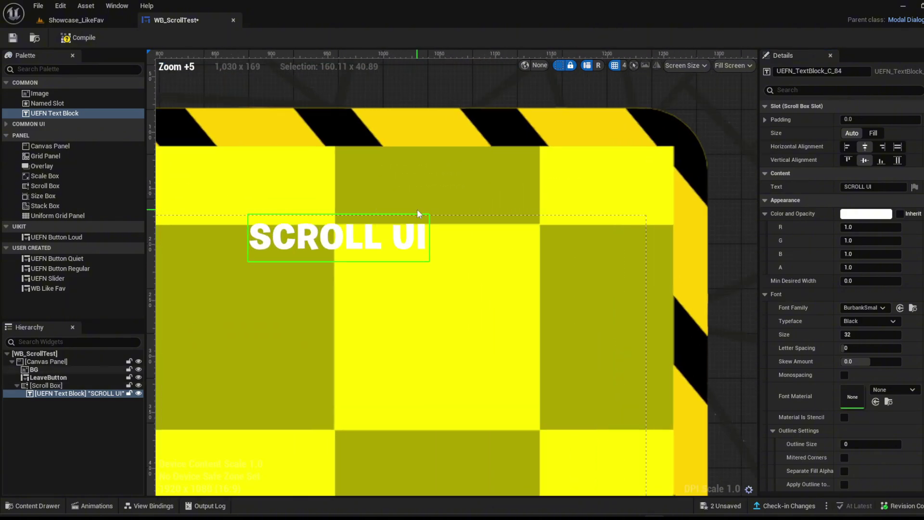
{"action": "right_click_drag", "start_coordinate": [320, 190], "coordinate": [429, 192]}
{"action": "scroll", "coordinate": [429, 192], "scroll_direction": "up", "scroll_amount": 3}
{"action": "scroll", "coordinate": [327, 217], "scroll_direction": "down", "scroll_amount": 3}
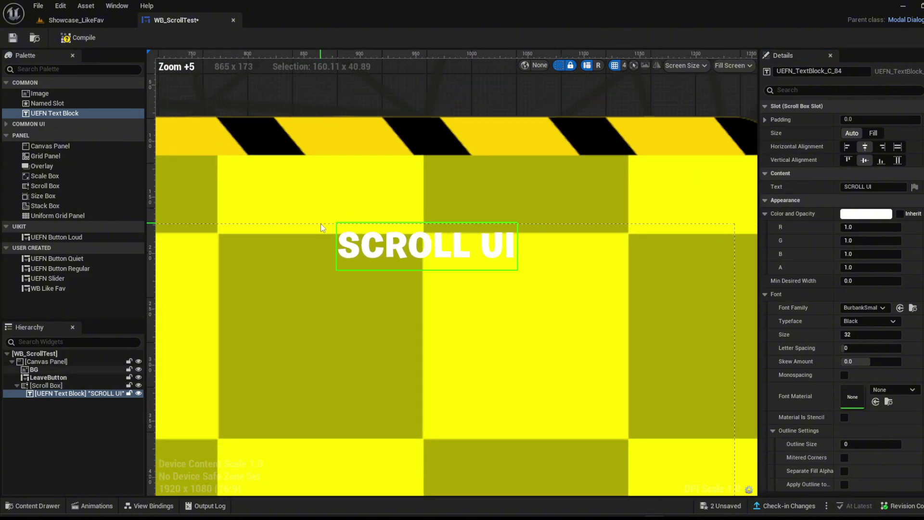
{"action": "right_click_drag", "start_coordinate": [322, 221], "coordinate": [376, 189]}
{"action": "scroll", "coordinate": [376, 188], "scroll_direction": "up", "scroll_amount": 3}
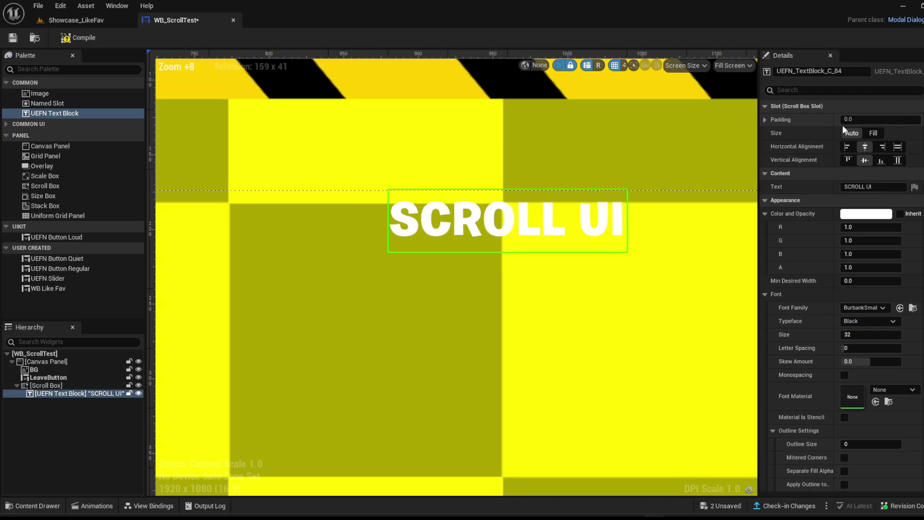
{"action": "left_click", "coordinate": [765, 119]}
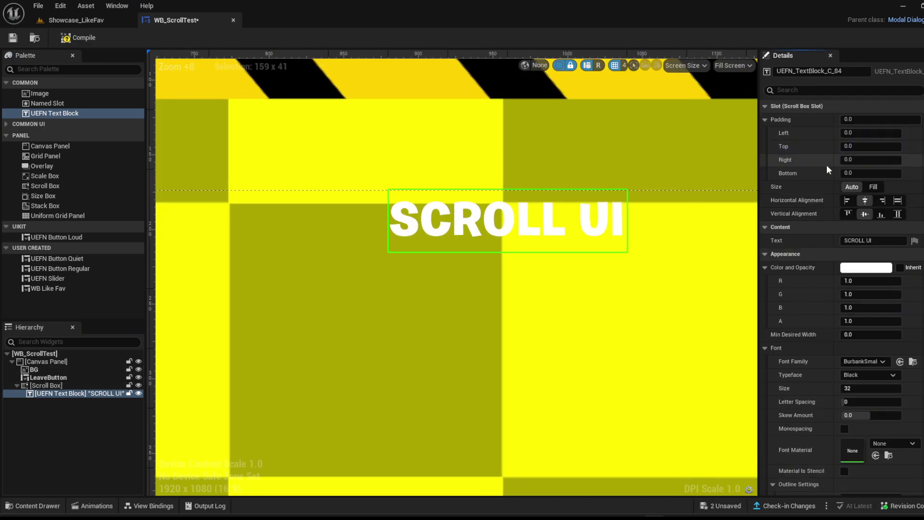
{"action": "left_click", "coordinate": [861, 146]}
{"action": "type", "text": "15"}
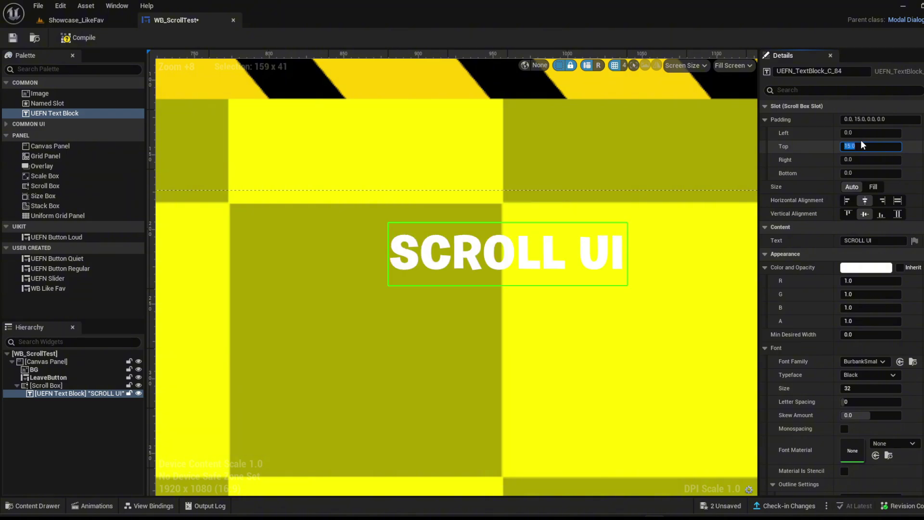
{"action": "key", "text": "Return"}
- Give the SCROLL UI text's font an outline size of 1
{"action": "scroll", "coordinate": [439, 189], "scroll_direction": "down", "scroll_amount": 6}
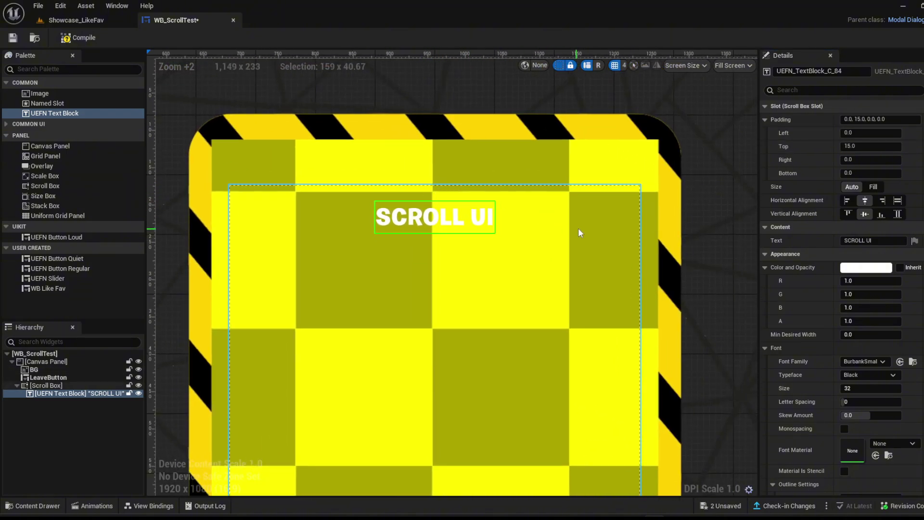
{"action": "scroll", "coordinate": [843, 174], "scroll_direction": "down", "scroll_amount": 3}
{"action": "scroll", "coordinate": [818, 216], "scroll_direction": "down", "scroll_amount": 6}
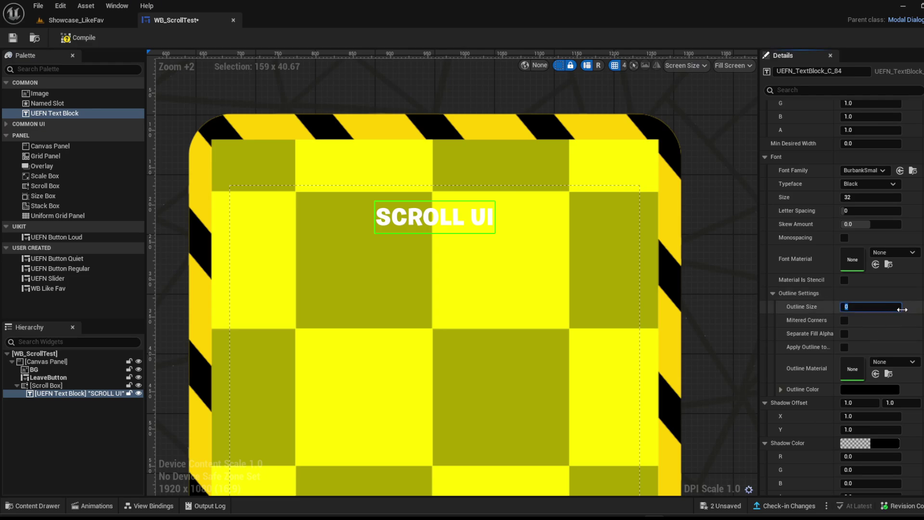
{"action": "key", "text": "Return"}
{"action": "scroll", "coordinate": [521, 247], "scroll_direction": "up", "scroll_amount": 5}
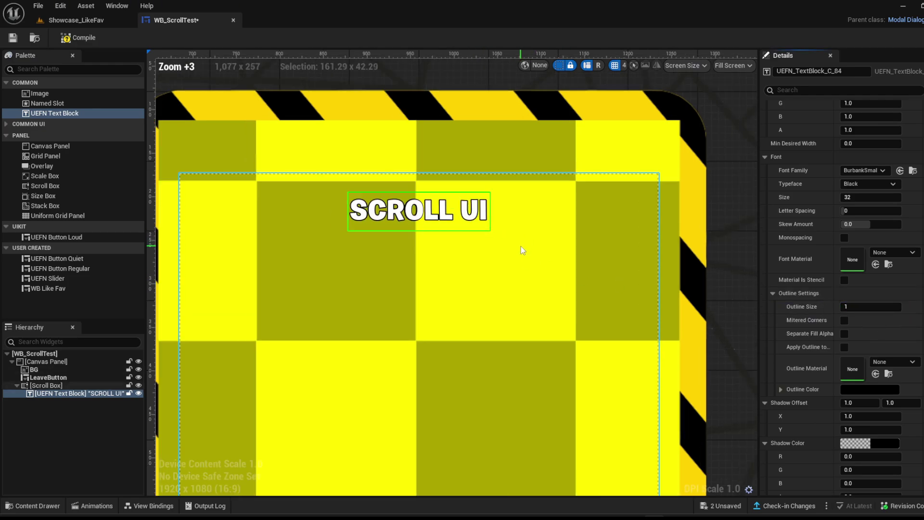
{"action": "scroll", "coordinate": [883, 331], "scroll_direction": "down", "scroll_amount": 1}
- Set the text's shadow color to fully opaque yellow with R 1.0, G about 0.83 and B 0.0
{"action": "scroll", "coordinate": [883, 332], "scroll_direction": "down", "scroll_amount": 3}
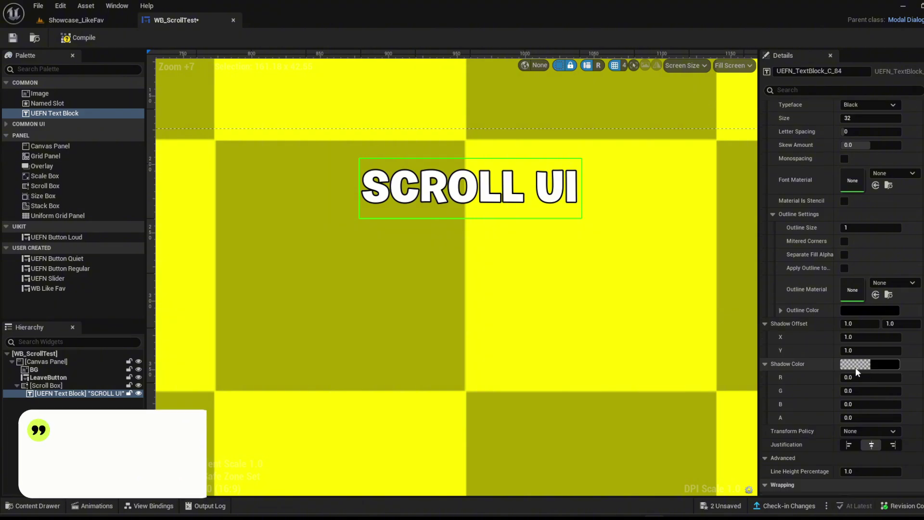
{"action": "left_click", "coordinate": [879, 366]}
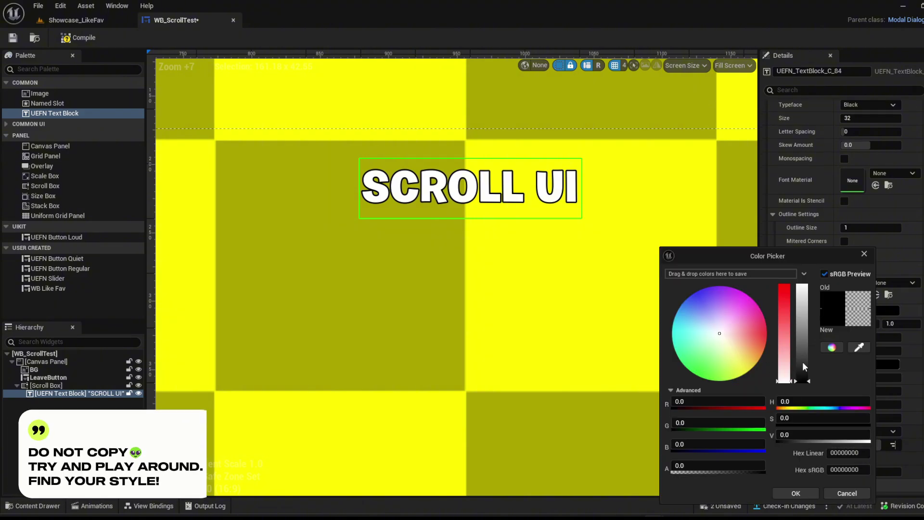
{"action": "left_click", "coordinate": [796, 492]}
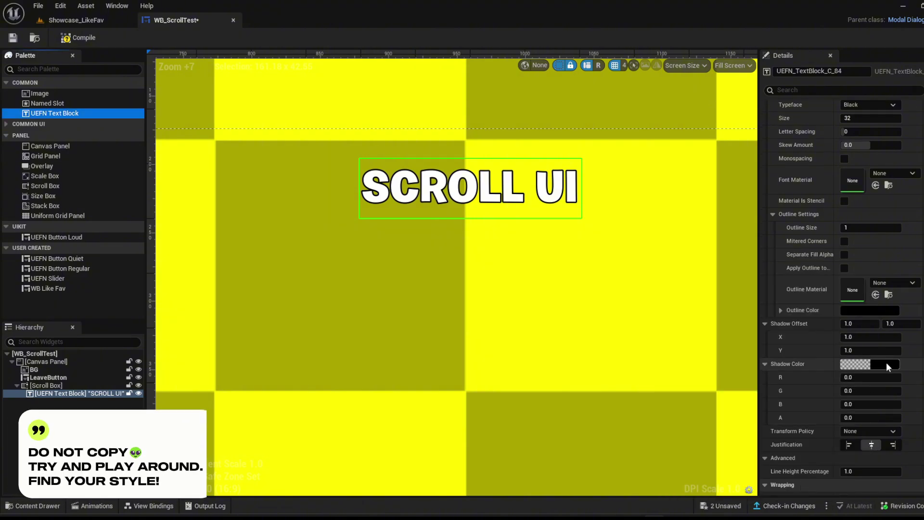
{"action": "left_click", "coordinate": [772, 213]}
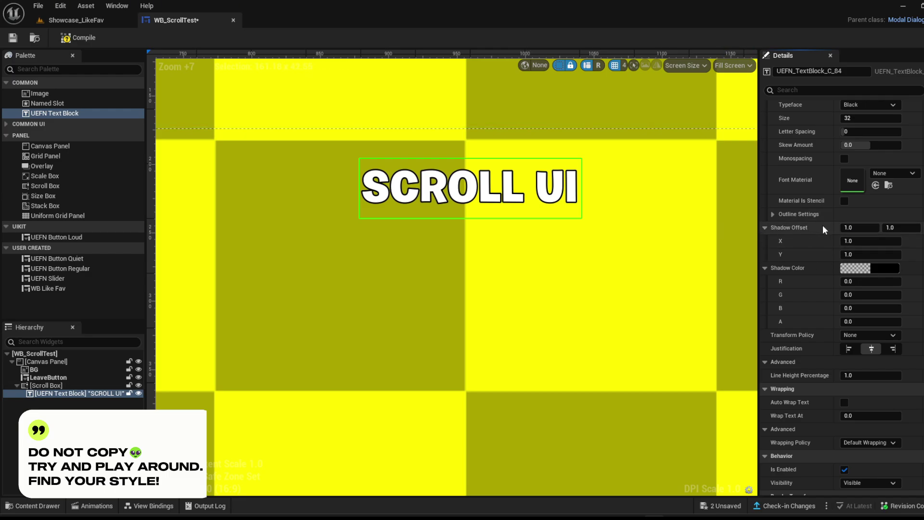
{"action": "left_click", "coordinate": [881, 268]}
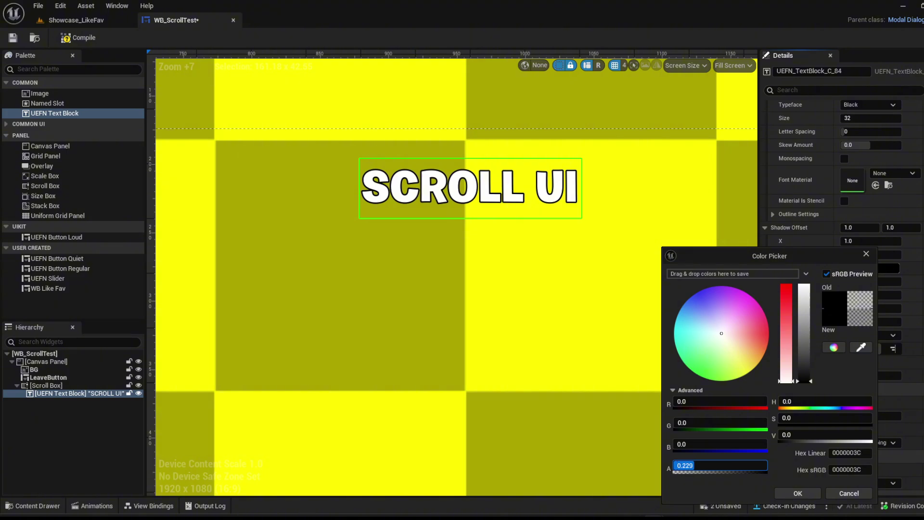
{"action": "left_click_drag", "start_coordinate": [745, 465], "coordinate": [679, 467]}
{"action": "left_click_drag", "start_coordinate": [739, 337], "coordinate": [749, 372]}
{"action": "left_click", "coordinate": [797, 493]}
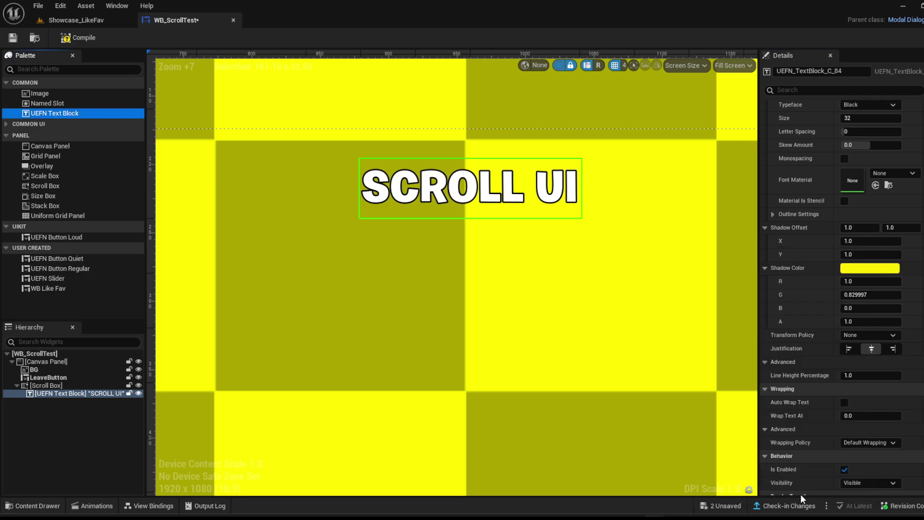
- Set the text's shadow offset to 2 in both X and Y
{"action": "left_click", "coordinate": [851, 239]}
{"action": "type", "text": "2"}
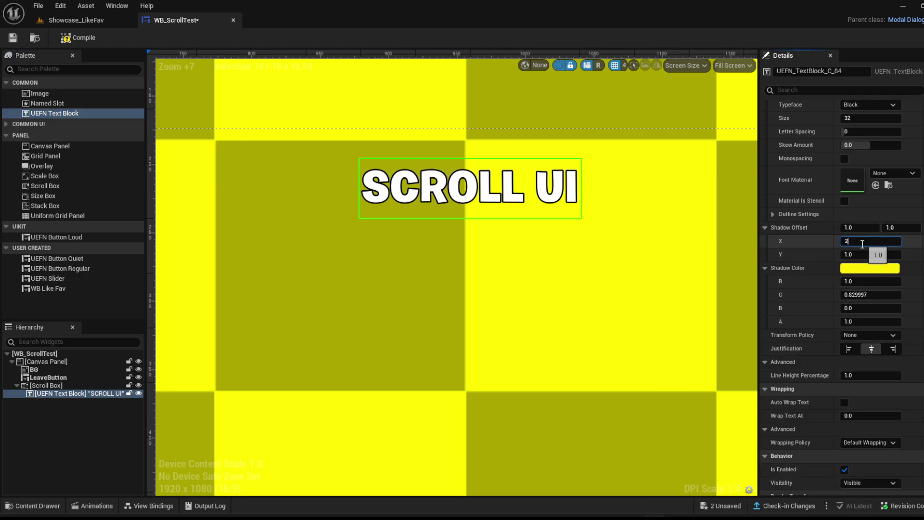
{"action": "left_click", "coordinate": [861, 254]}
{"action": "key", "text": "Return"}
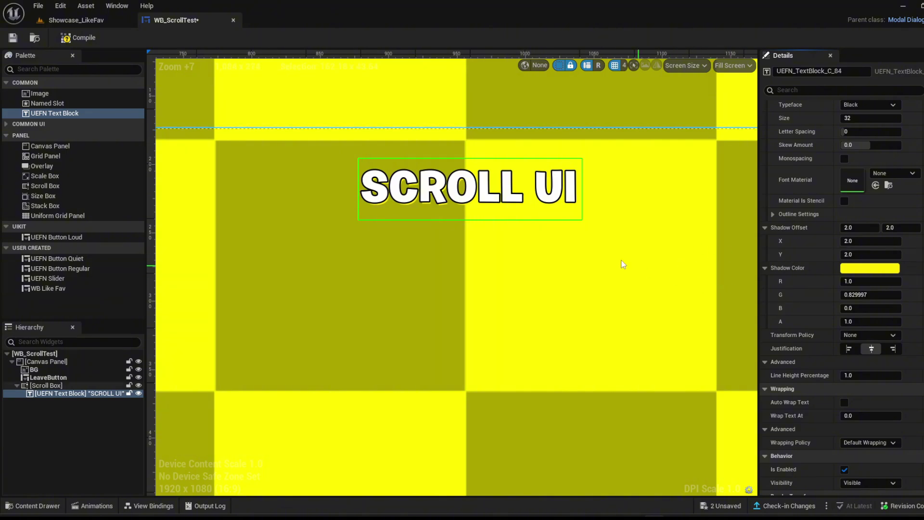
- Darken the text's shadow color to opaque black
{"action": "scroll", "coordinate": [425, 188], "scroll_direction": "up", "scroll_amount": 11}
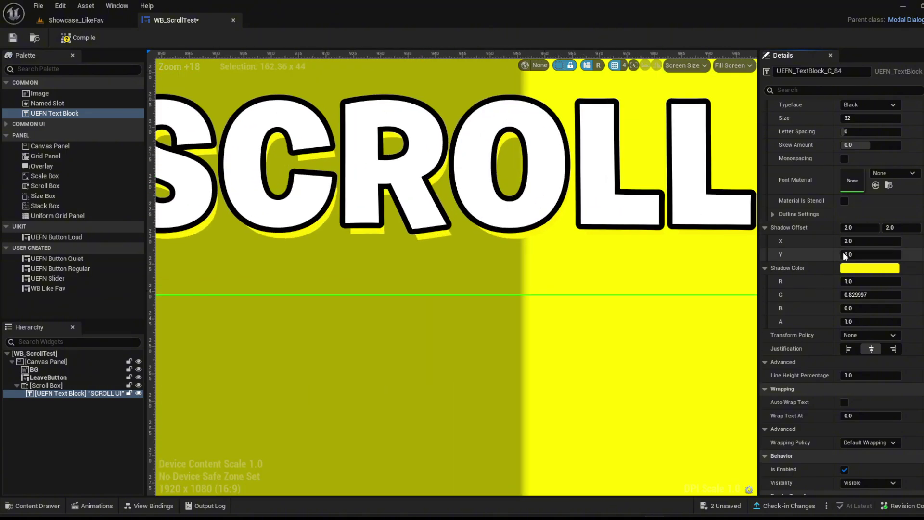
{"action": "left_click", "coordinate": [857, 268]}
{"action": "left_click_drag", "start_coordinate": [776, 350], "coordinate": [776, 396]}
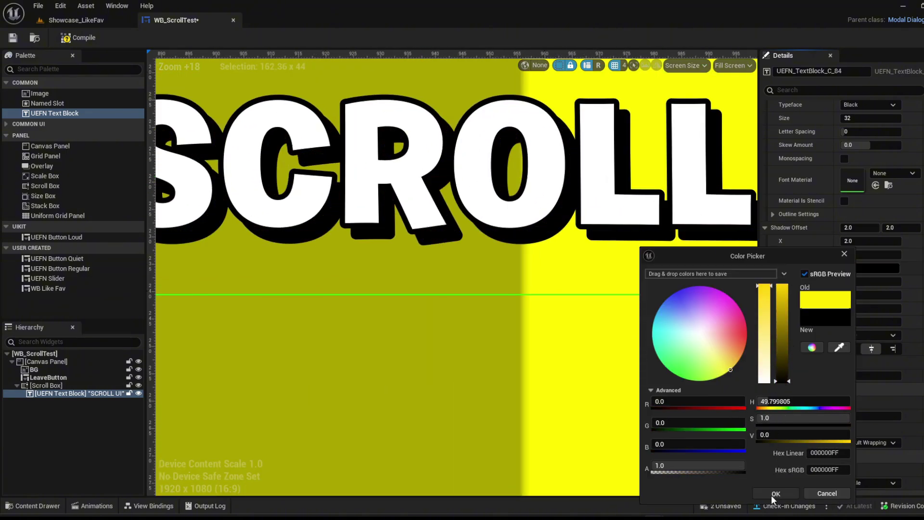
{"action": "left_click", "coordinate": [777, 493]}
{"action": "scroll", "coordinate": [553, 314], "scroll_direction": "down", "scroll_amount": 11}
{"action": "right_click_drag", "start_coordinate": [555, 322], "coordinate": [480, 302]}
{"action": "scroll", "coordinate": [480, 301], "scroll_direction": "down", "scroll_amount": 5}
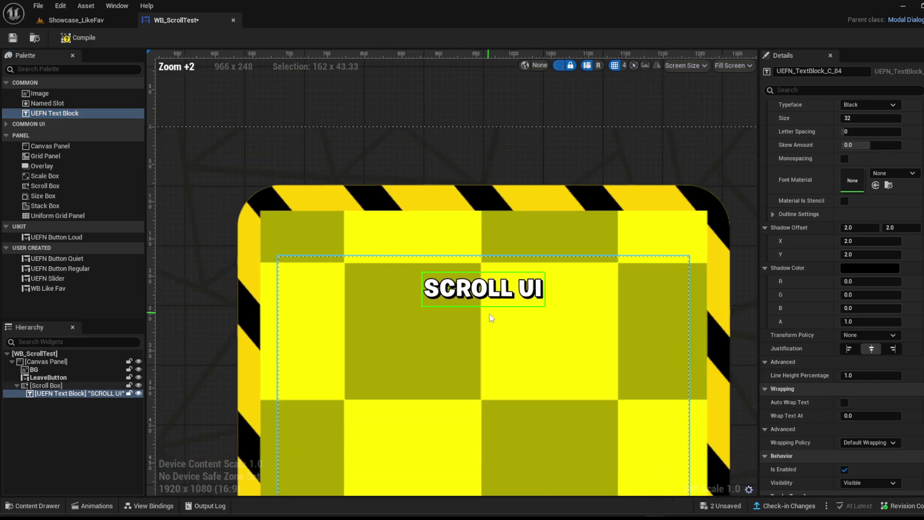
- Set the SCROLL UI text's font size to 80
{"action": "scroll", "coordinate": [837, 237], "scroll_direction": "up", "scroll_amount": 2}
{"action": "scroll", "coordinate": [837, 233], "scroll_direction": "up", "scroll_amount": 2}
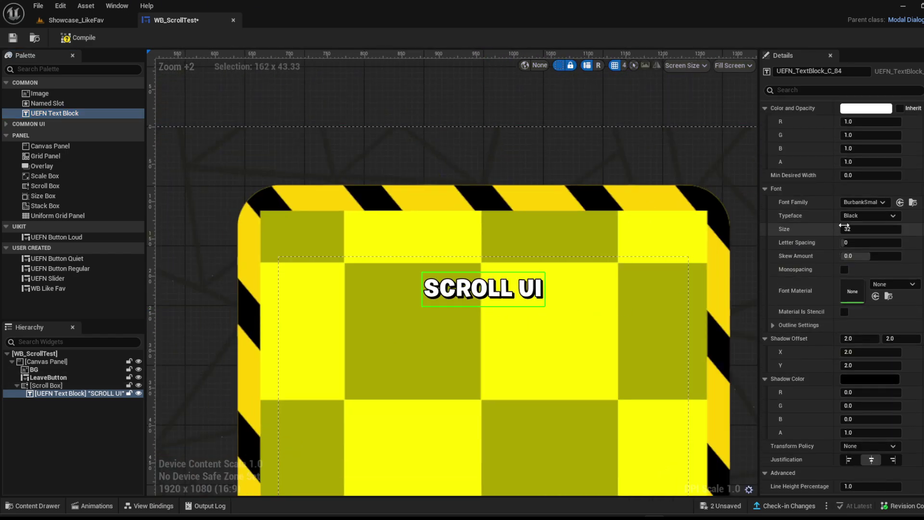
{"action": "left_click_drag", "start_coordinate": [847, 231], "coordinate": [881, 231]}
{"action": "scroll", "coordinate": [509, 208], "scroll_direction": "down", "scroll_amount": 5}
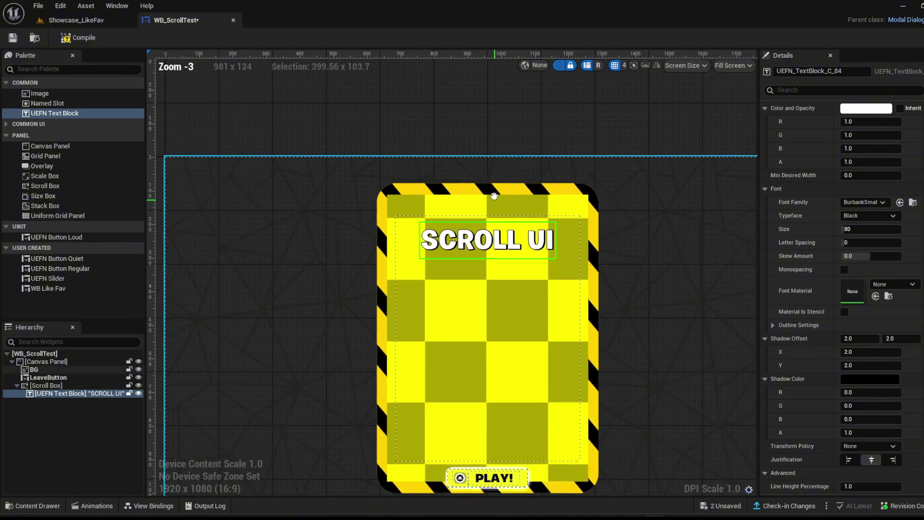
{"action": "scroll", "coordinate": [509, 208], "scroll_direction": "up", "scroll_amount": 4}
{"action": "left_click", "coordinate": [674, 183]}
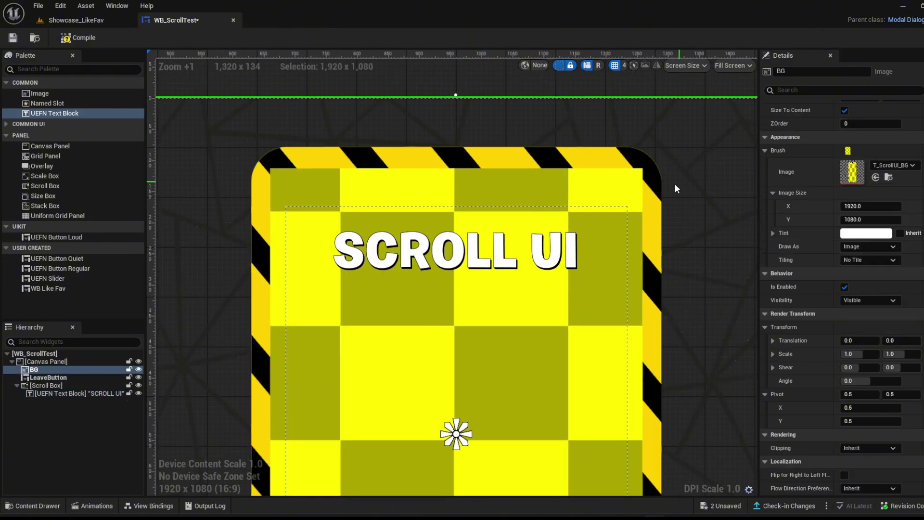
{"action": "scroll", "coordinate": [586, 243], "scroll_direction": "down", "scroll_amount": 4}
{"action": "right_click_drag", "start_coordinate": [587, 248], "coordinate": [526, 217]}
{"action": "left_click", "coordinate": [520, 250]}
{"action": "right_click_drag", "start_coordinate": [520, 250], "coordinate": [505, 206]}
- Open the M_Font material from the ScrollUI1k folder to inspect its graph, and close it
{"action": "key", "text": "ctrl+space"}
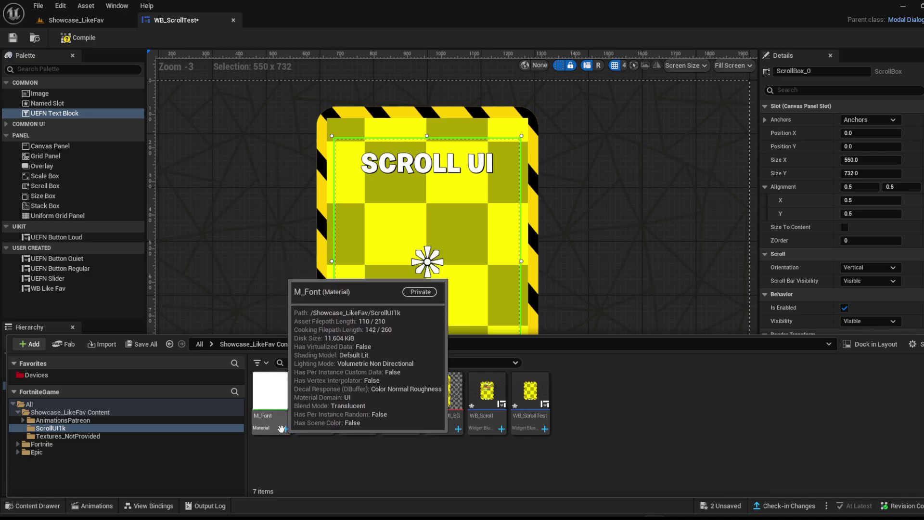
{"action": "double_click", "coordinate": [264, 414]}
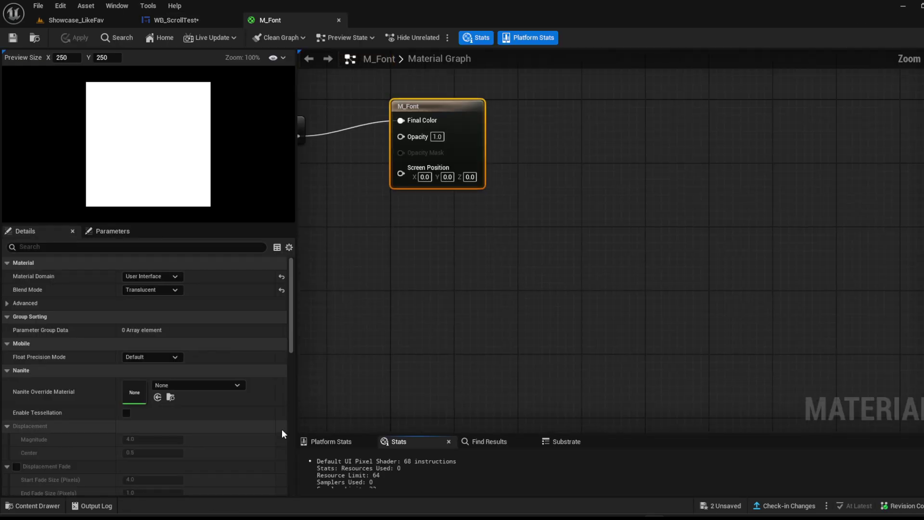
{"action": "left_click", "coordinate": [339, 19]}
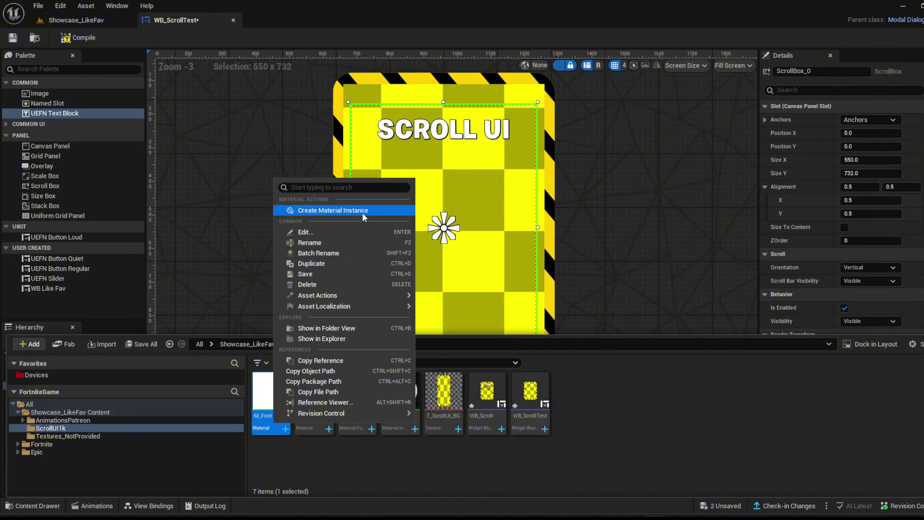
- Create a material instance of M_Font named MI_Font in the ScrollUI1k folder
{"action": "left_click", "coordinate": [362, 213]}
{"action": "type", "text": "MI_Font"}
{"action": "key", "text": "Return"}
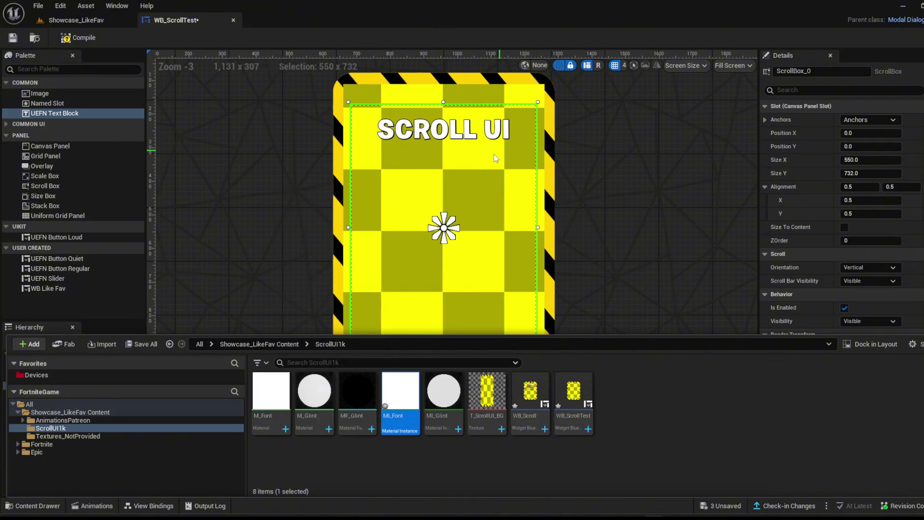
- Assign MI_Font as the font material of the SCROLL UI text block
{"action": "scroll", "coordinate": [800, 248], "scroll_direction": "down", "scroll_amount": 2}
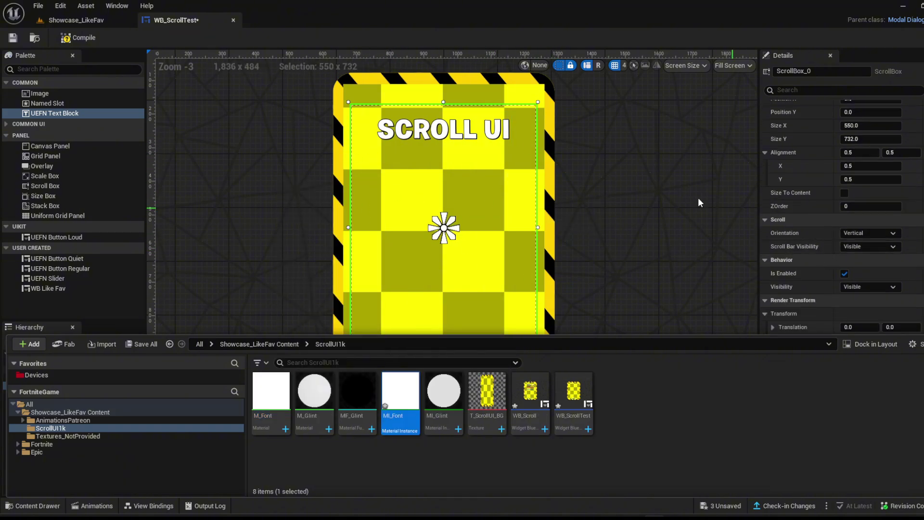
{"action": "left_click", "coordinate": [445, 137]}
{"action": "key", "text": "ctrl+space"}
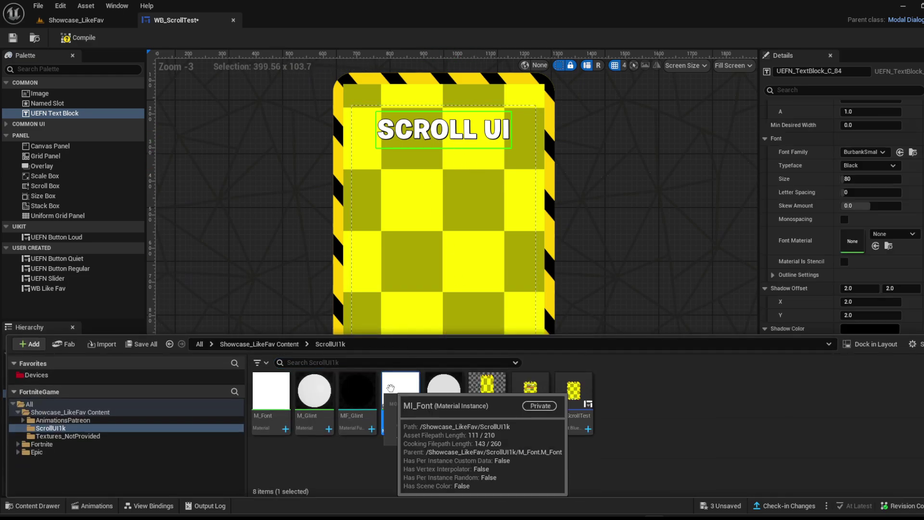
{"action": "left_click_drag", "start_coordinate": [406, 433], "coordinate": [456, 361]}
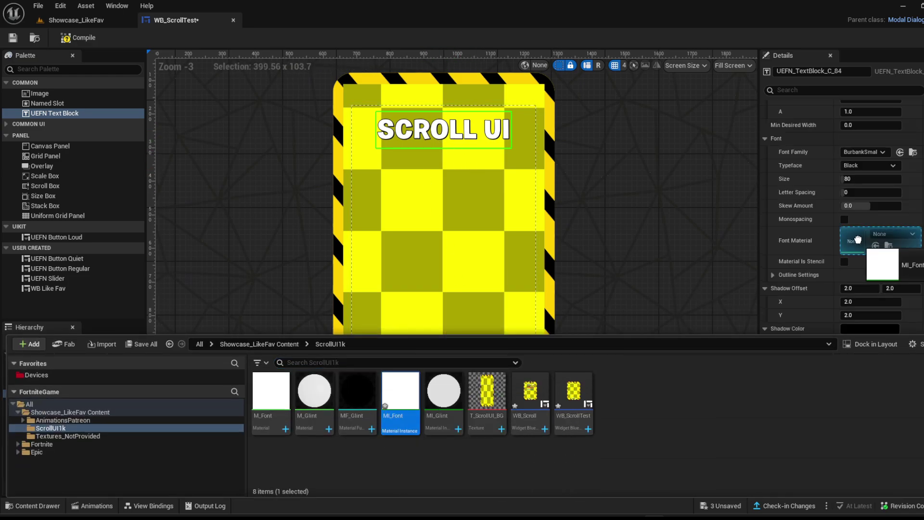
{"action": "scroll", "coordinate": [439, 159], "scroll_direction": "up", "scroll_amount": 3}
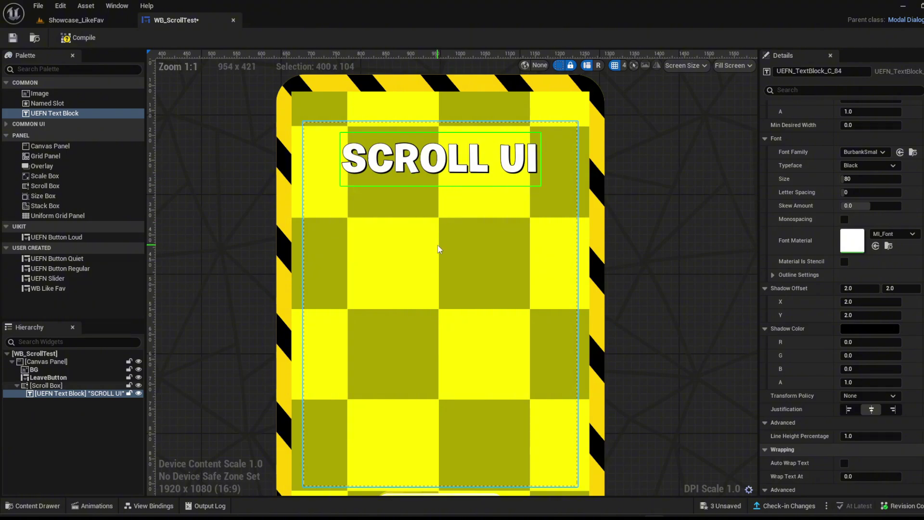
- Open the MI_Font material instance over the widget designer and enable its Glint Color override
{"action": "key", "text": "ctrl+space"}
{"action": "double_click", "coordinate": [402, 429]}
{"action": "left_click_drag", "start_coordinate": [289, 22], "coordinate": [332, 256]}
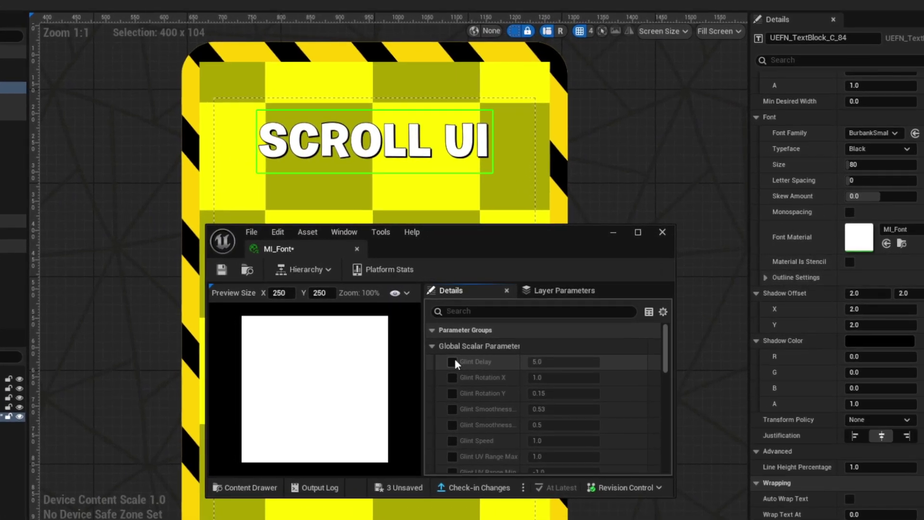
{"action": "scroll", "coordinate": [539, 376], "scroll_direction": "down", "scroll_amount": 3}
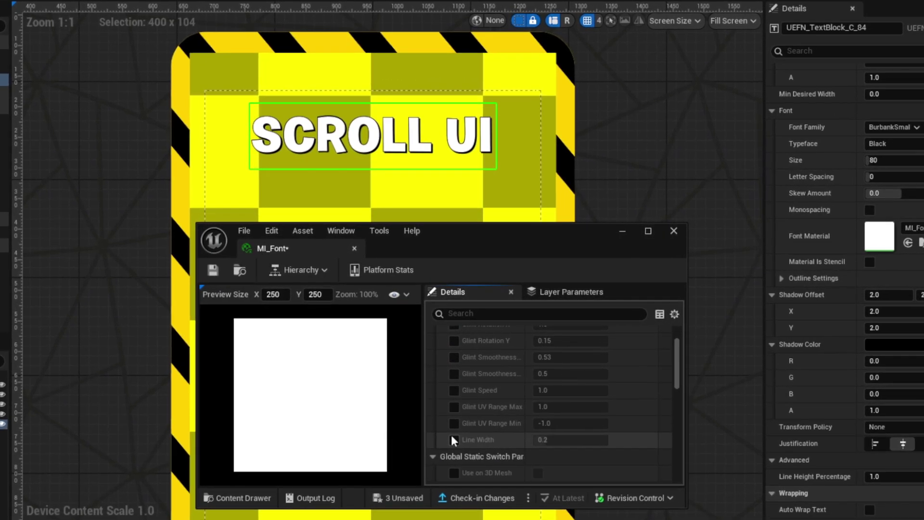
{"action": "scroll", "coordinate": [461, 438], "scroll_direction": "down", "scroll_amount": 2}
{"action": "left_click", "coordinate": [455, 468]}
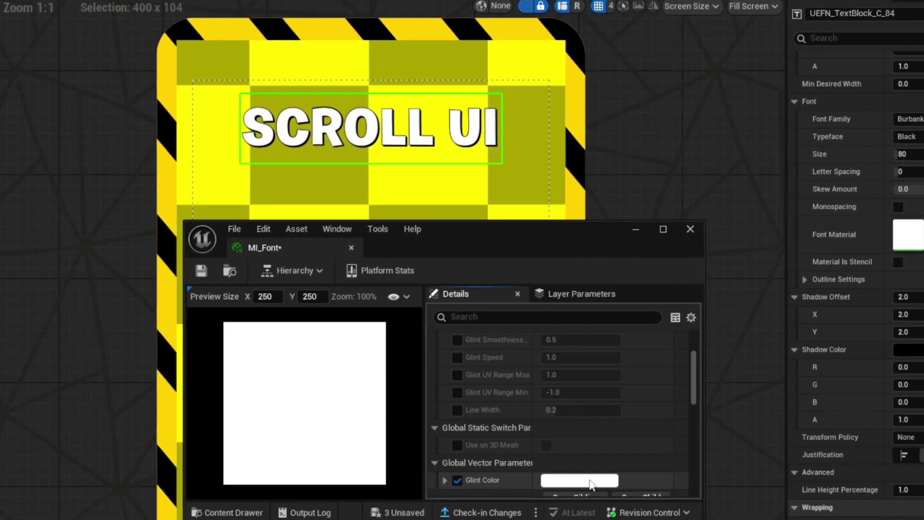
- Set MI_Font's Glint Color to bright cyan with a hue of about 188, saturation 1.0 and value 100
{"action": "left_click", "coordinate": [554, 467]}
{"action": "left_click_drag", "start_coordinate": [677, 399], "coordinate": [620, 425]}
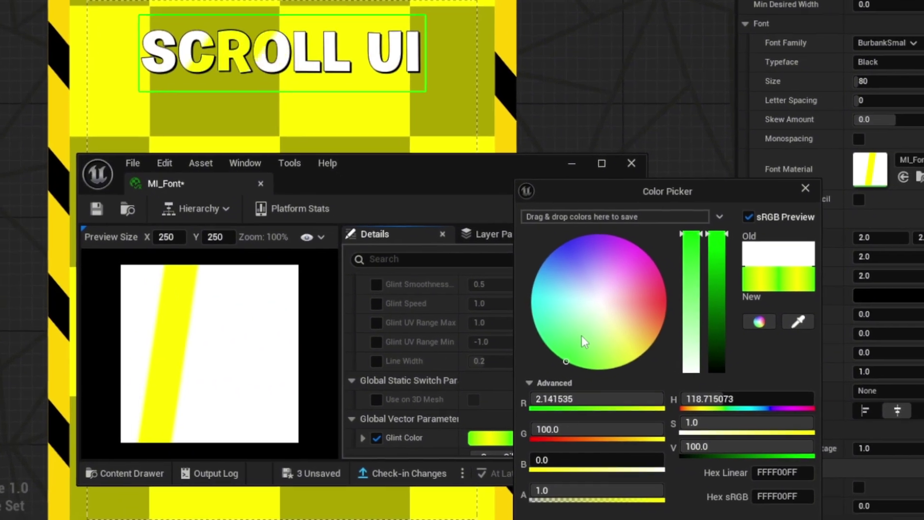
{"action": "left_click_drag", "start_coordinate": [582, 337], "coordinate": [547, 259]}
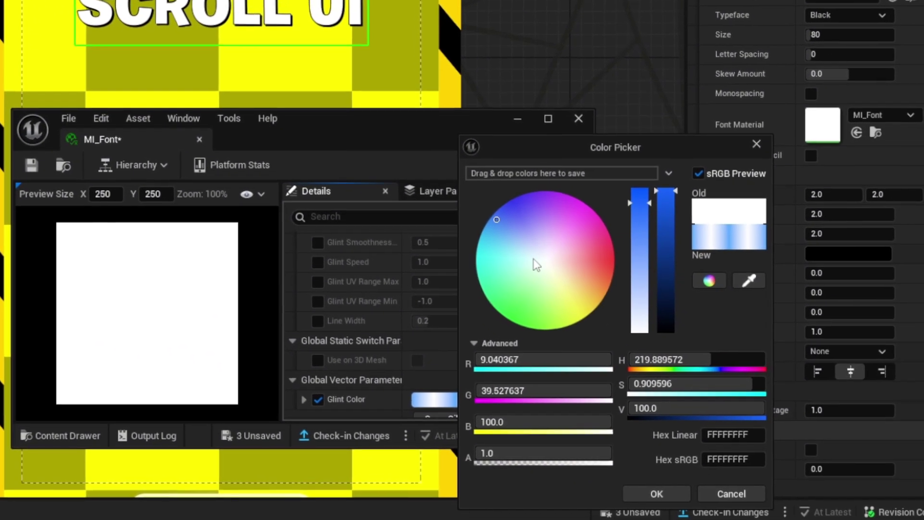
{"action": "left_click_drag", "start_coordinate": [589, 304], "coordinate": [642, 260]}
{"action": "mouse_move", "coordinate": [585, 216]}
{"action": "left_mouse_down"}
{"action": "mouse_move", "coordinate": [473, 250]}
{"action": "mouse_move", "coordinate": [536, 311]}
{"action": "mouse_move", "coordinate": [602, 248]}
{"action": "mouse_move", "coordinate": [500, 199]}
{"action": "left_mouse_up"}
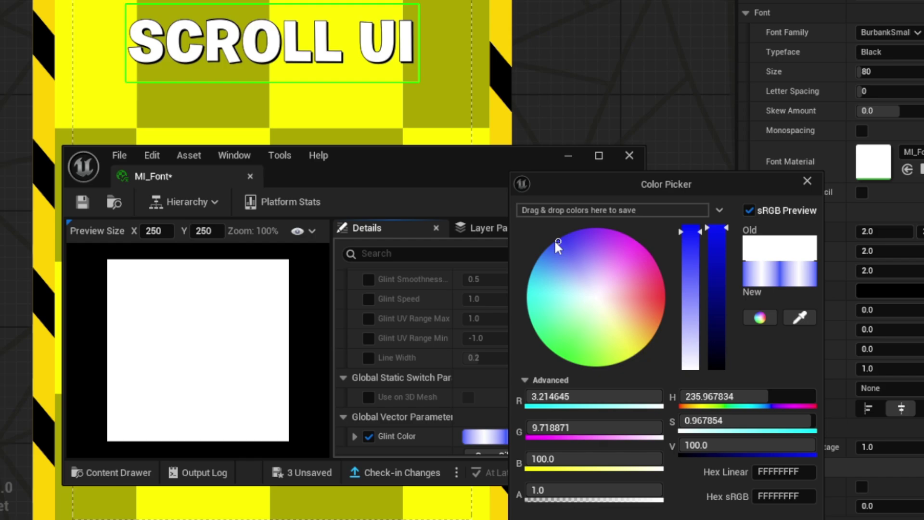
{"action": "mouse_move", "coordinate": [554, 240]}
{"action": "left_mouse_down"}
{"action": "mouse_move", "coordinate": [523, 297]}
{"action": "mouse_move", "coordinate": [517, 287]}
{"action": "left_mouse_up"}
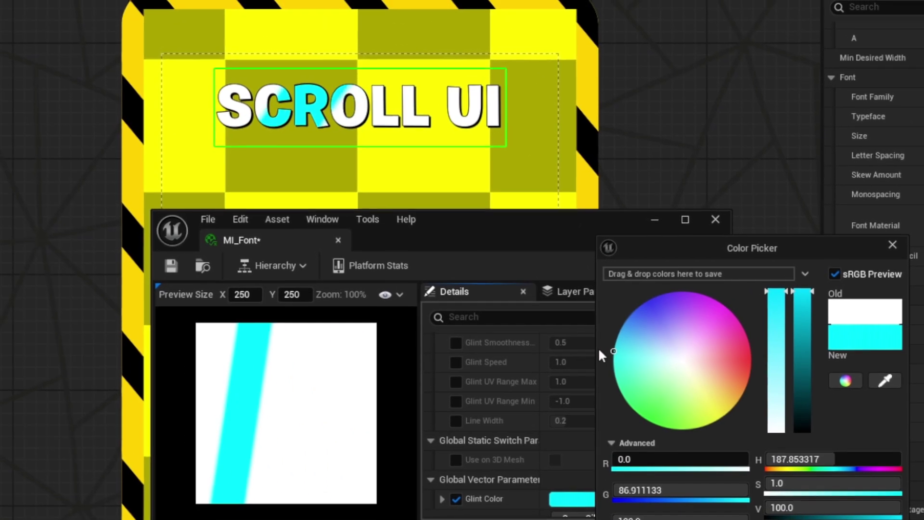
{"action": "left_click", "coordinate": [818, 519]}
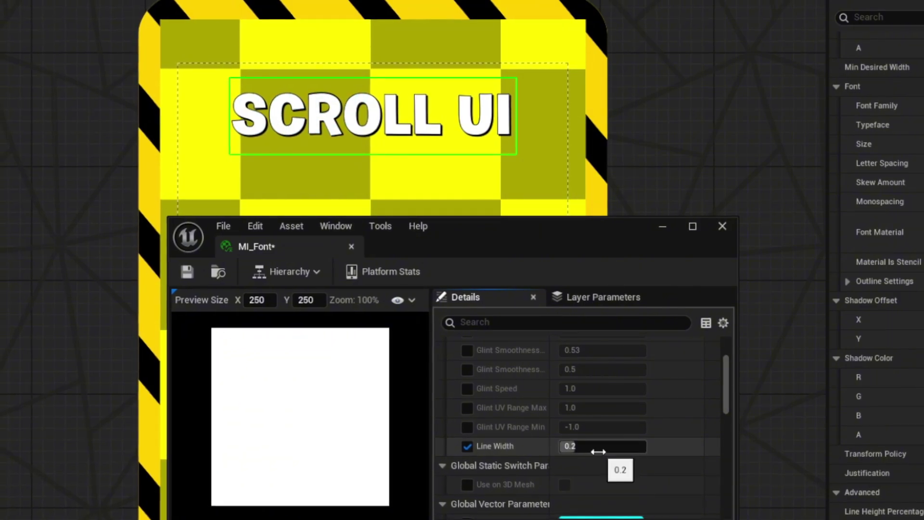
- Override MI_Font's Line Width with 0.08 and its Glint Rotation Y with -0.066
{"action": "left_click_drag", "start_coordinate": [574, 446], "coordinate": [565, 445]}
{"action": "left_click", "coordinate": [607, 442]}
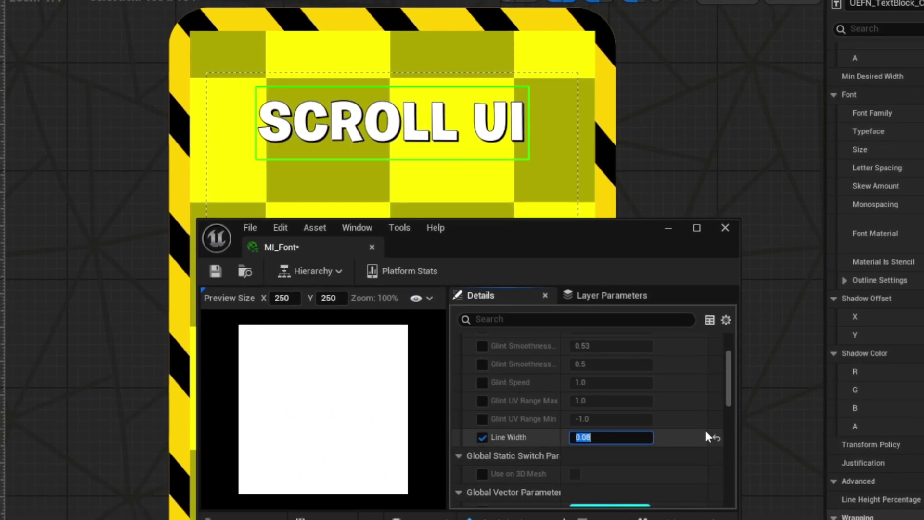
{"action": "scroll", "coordinate": [695, 433], "scroll_direction": "up", "scroll_amount": 2}
{"action": "left_click", "coordinate": [483, 426]}
{"action": "left_click_drag", "start_coordinate": [611, 423], "coordinate": [640, 423]}
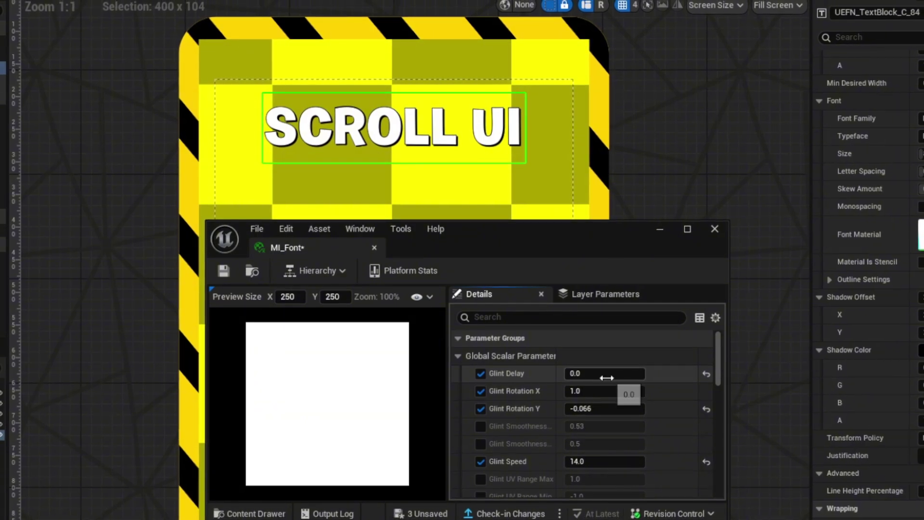
- Set MI_Font's Glint Speed to 5 and Glint Delay to 4, and close the material instance
{"action": "scroll", "coordinate": [611, 386], "scroll_direction": "down", "scroll_amount": 3}
{"action": "type", "text": "5"}
{"action": "key", "text": "Return"}
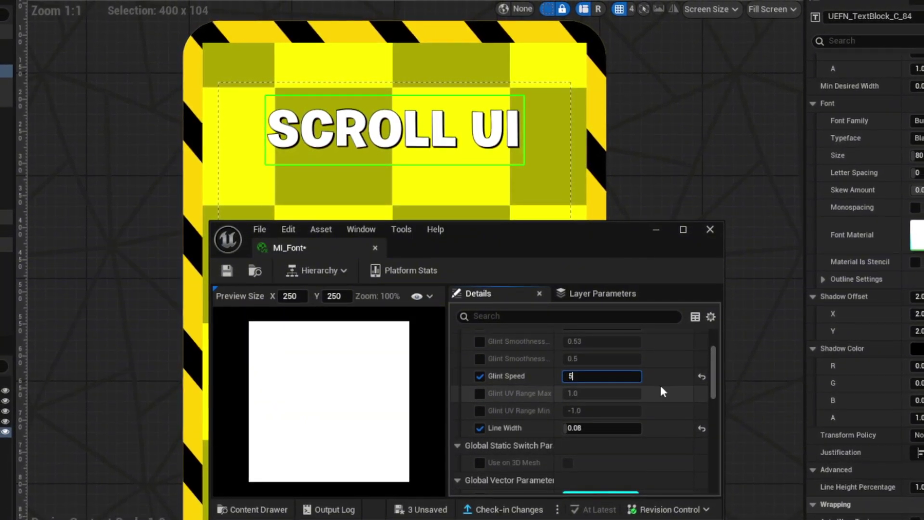
{"action": "scroll", "coordinate": [643, 392], "scroll_direction": "up", "scroll_amount": 3}
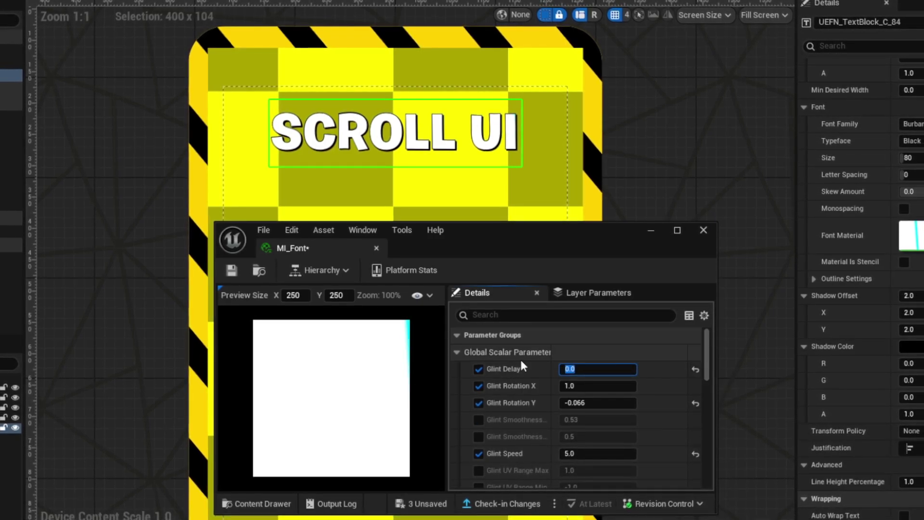
{"action": "type", "text": "4"}
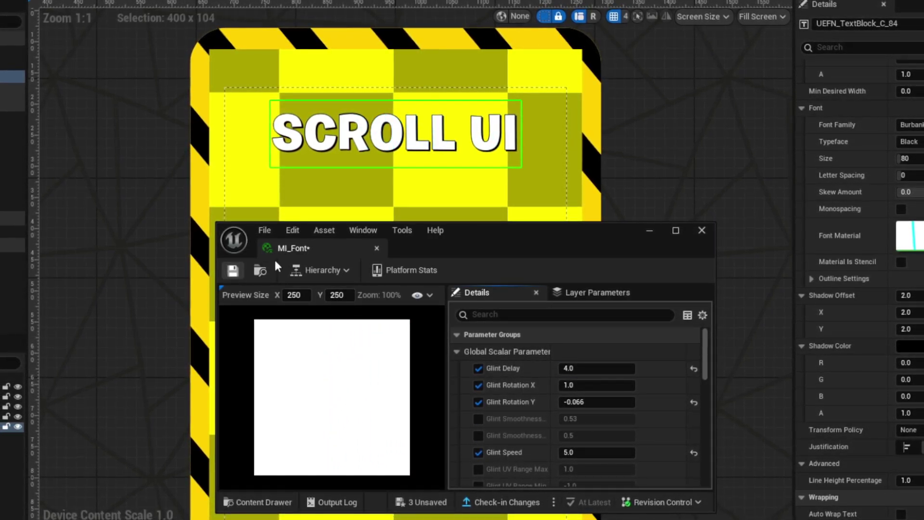
{"action": "left_click", "coordinate": [377, 248]}
- Duplicate the SCROLL UI text block inside the scroll box and set the copy's font size to 32
{"action": "scroll", "coordinate": [529, 213], "scroll_direction": "down", "scroll_amount": 1}
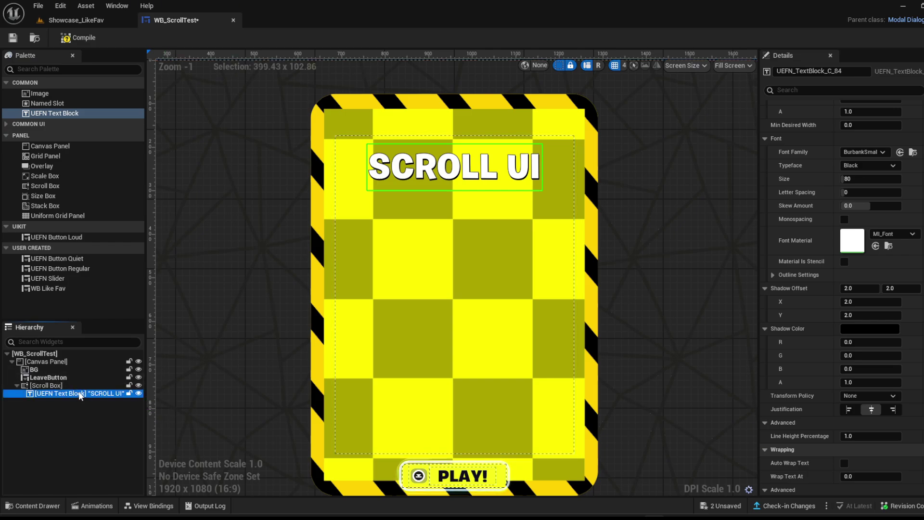
{"action": "key", "text": "ctrl+d"}
{"action": "scroll", "coordinate": [486, 232], "scroll_direction": "up", "scroll_amount": 5}
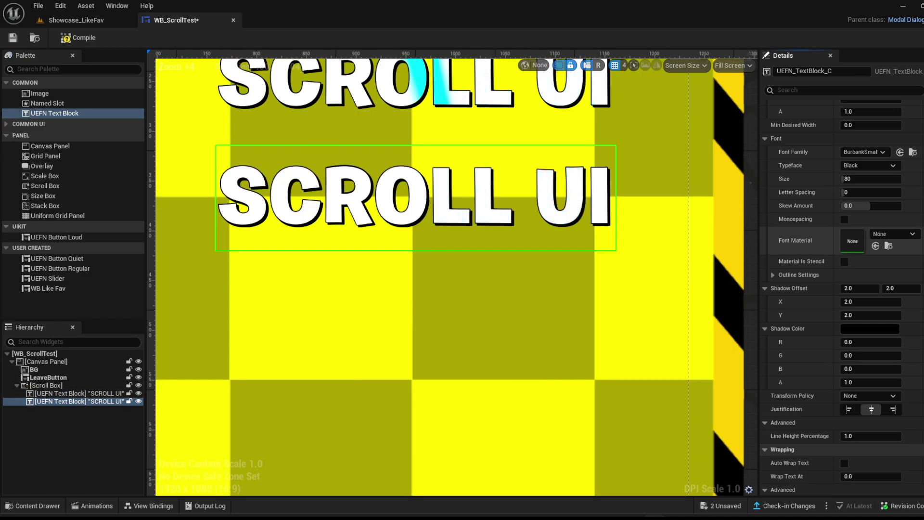
{"action": "scroll", "coordinate": [455, 207], "scroll_direction": "down", "scroll_amount": 4}
{"action": "scroll", "coordinate": [886, 221], "scroll_direction": "up", "scroll_amount": 1}
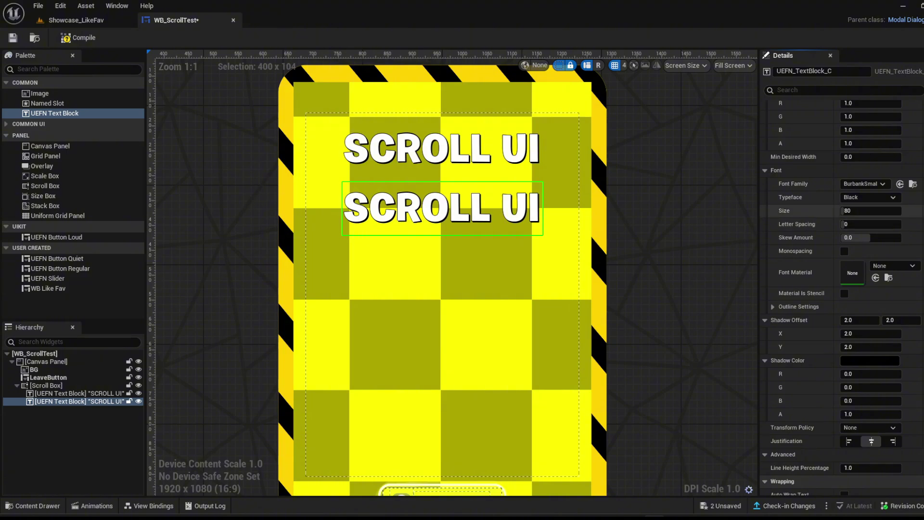
{"action": "left_click", "coordinate": [871, 211]}
{"action": "type", "text": "32"}
{"action": "key", "text": "Return"}
{"action": "scroll", "coordinate": [476, 202], "scroll_direction": "up", "scroll_amount": 10}
{"action": "scroll", "coordinate": [472, 207], "scroll_direction": "down", "scroll_amount": 6}
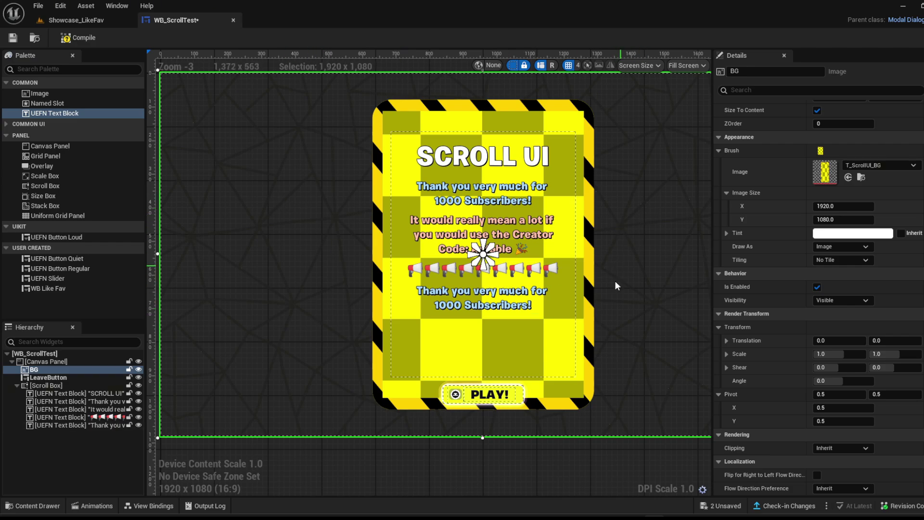
- Add an image with the alien logo texture at the top centre of the yellow background panel
{"action": "left_click", "coordinate": [534, 471]}
{"action": "left_click", "coordinate": [564, 417]}
{"action": "scroll", "coordinate": [574, 273], "scroll_direction": "down", "scroll_amount": 2}
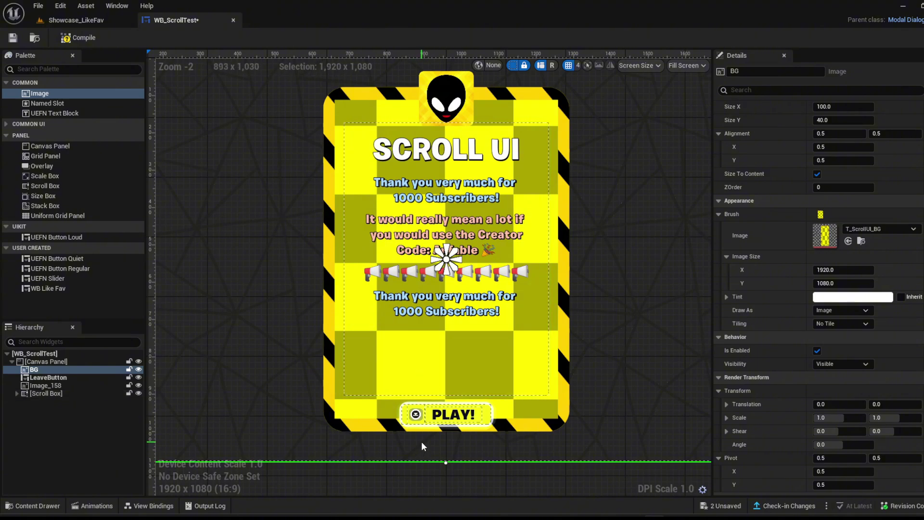
- Browse the AnimationsPatreon folder and its Textures subfolder to examine the provided animation materials and textures
{"action": "key", "text": "ctrl+space"}
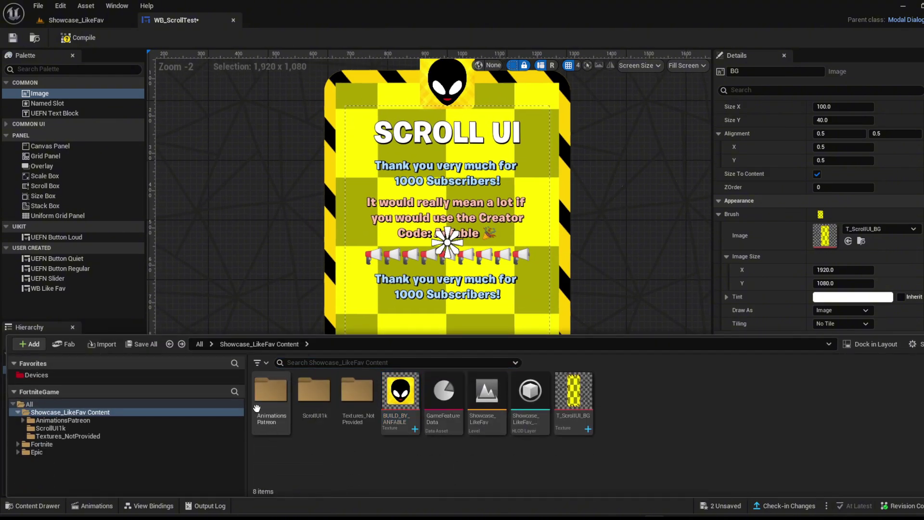
{"action": "double_click", "coordinate": [271, 394]}
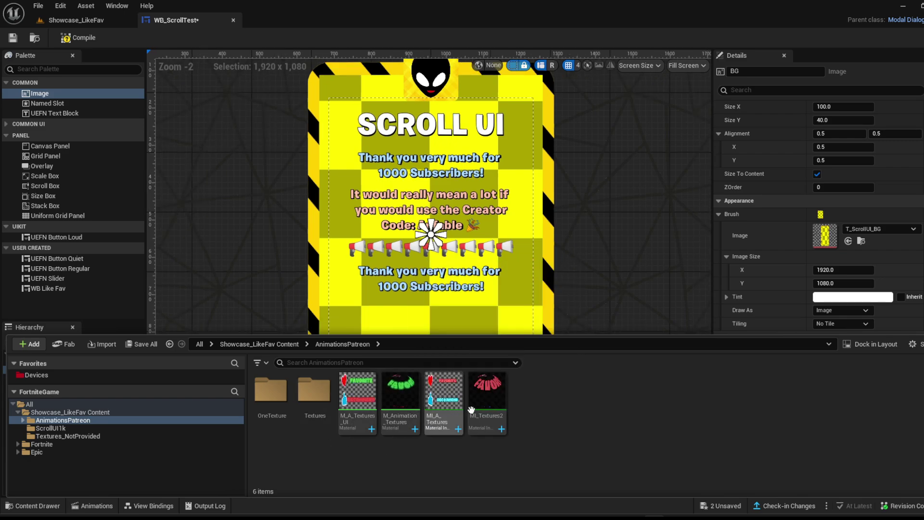
{"action": "double_click", "coordinate": [312, 400]}
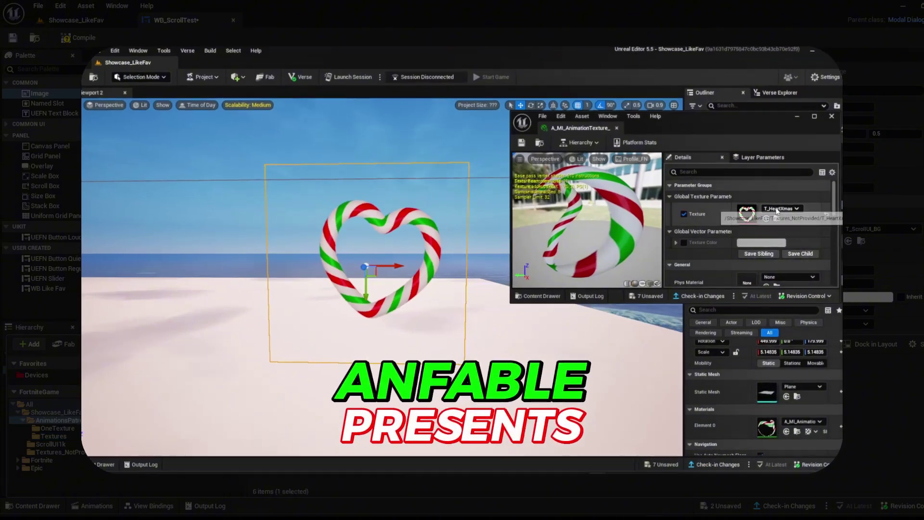
- Place an image using MI_A_Textures below the SUPPORT text in the scroll box, with image size X 0 and Y about 340
{"action": "scroll", "coordinate": [761, 291], "scroll_direction": "up", "scroll_amount": 3}
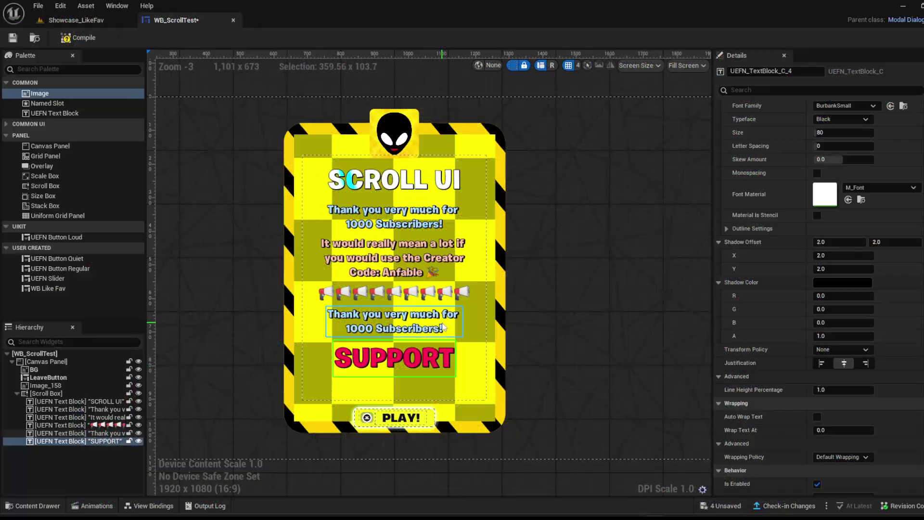
{"action": "scroll", "coordinate": [652, 432], "scroll_direction": "down", "scroll_amount": 1}
{"action": "scroll", "coordinate": [541, 299], "scroll_direction": "up", "scroll_amount": 2}
{"action": "right_click_drag", "start_coordinate": [541, 300], "coordinate": [612, 260]}
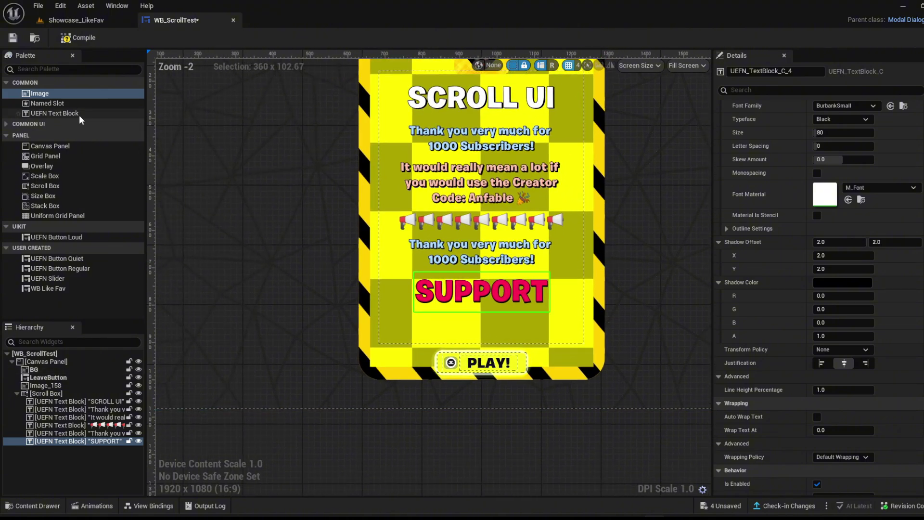
{"action": "left_click_drag", "start_coordinate": [62, 440], "coordinate": [62, 444]}
{"action": "key", "text": "ctrl+space"}
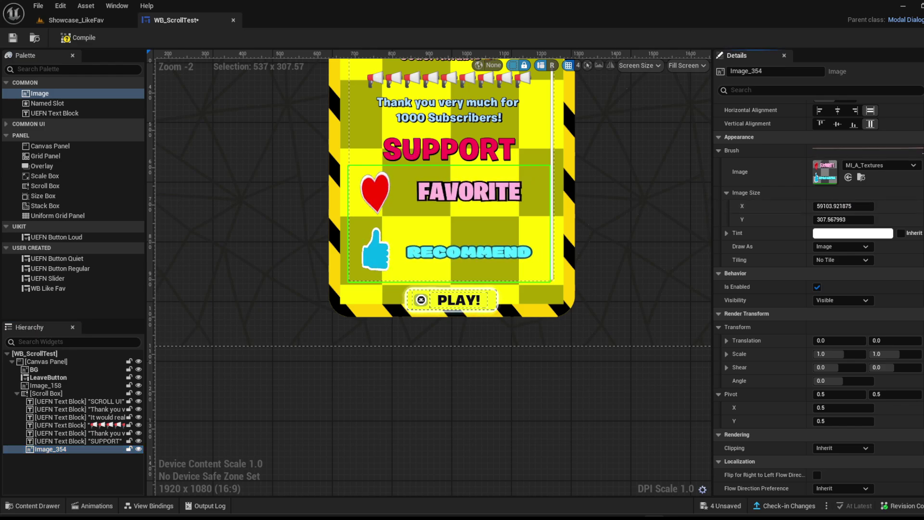
{"action": "left_click_drag", "start_coordinate": [844, 208], "coordinate": [813, 208]}
{"action": "mouse_move", "coordinate": [843, 219]}
{"action": "left_mouse_down"}
{"action": "mouse_move", "coordinate": [819, 220]}
{"action": "mouse_move", "coordinate": [848, 220]}
{"action": "left_mouse_up"}
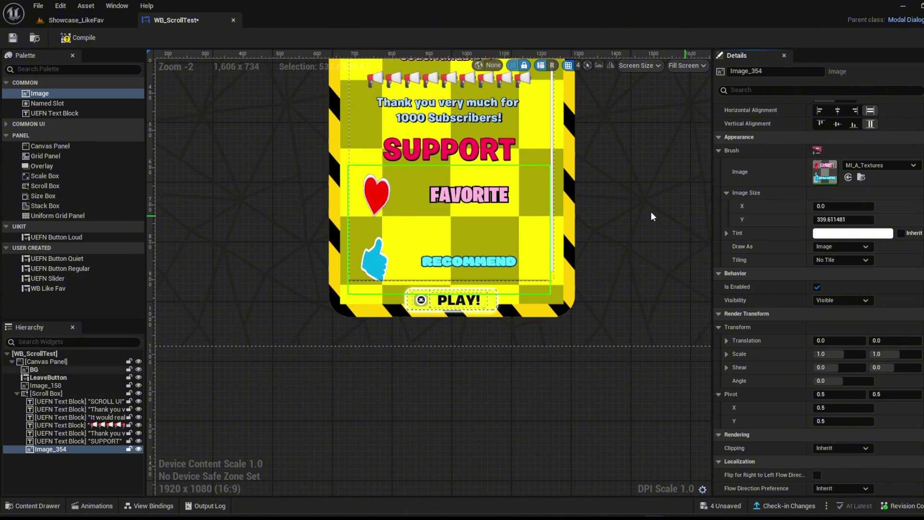
- Open the MI_A_Textures material instance and set its Heart Texture to T_Heart2
{"action": "double_click", "coordinate": [832, 175]}
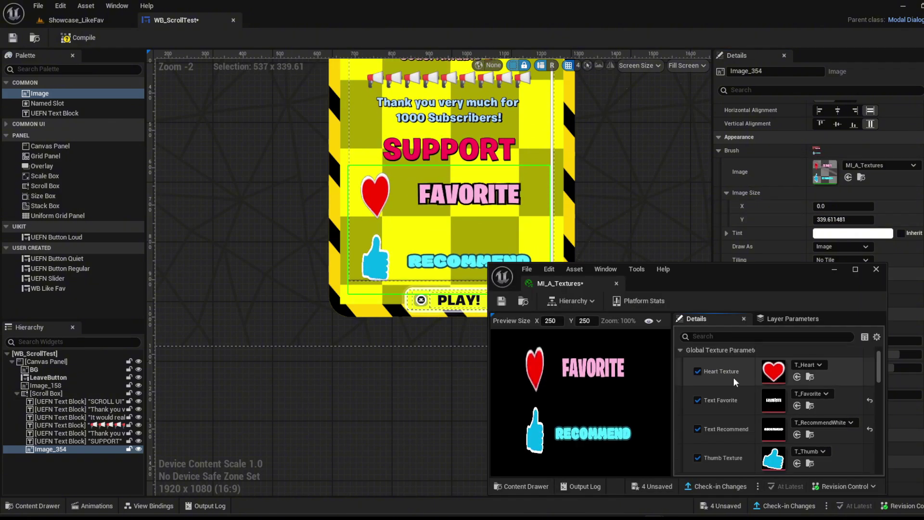
{"action": "left_click", "coordinate": [807, 366]}
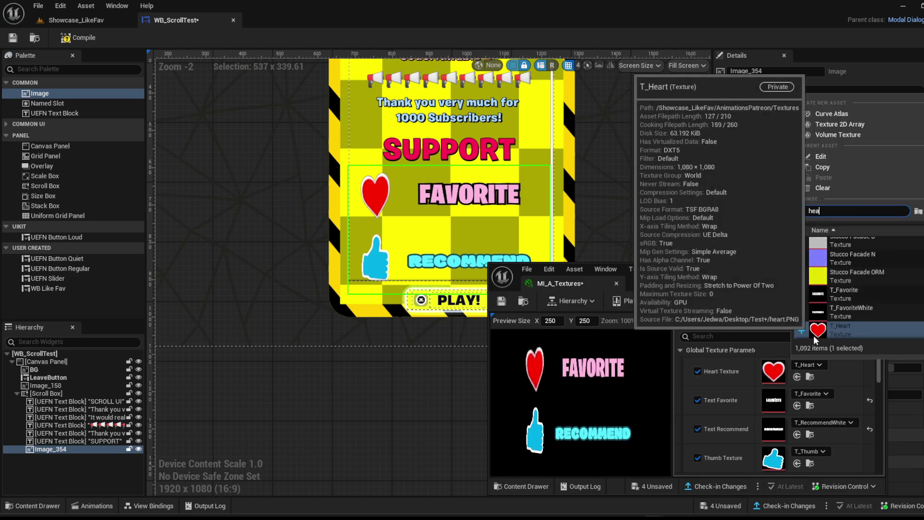
{"action": "type", "text": "heart"}
{"action": "left_click", "coordinate": [862, 267]}
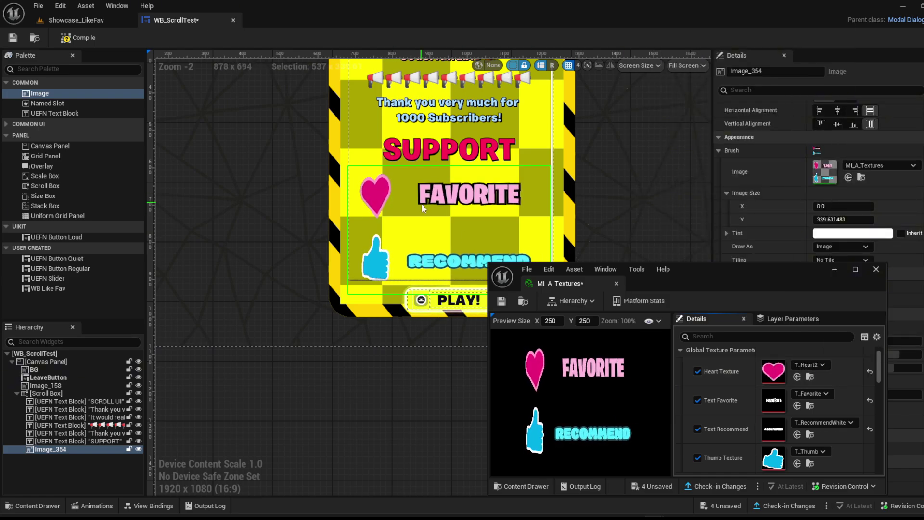
- Replace the Text Favorite texture of MI_A_Textures with the rounded bubble-letter version
{"action": "scroll", "coordinate": [792, 392], "scroll_direction": "down", "scroll_amount": 1}
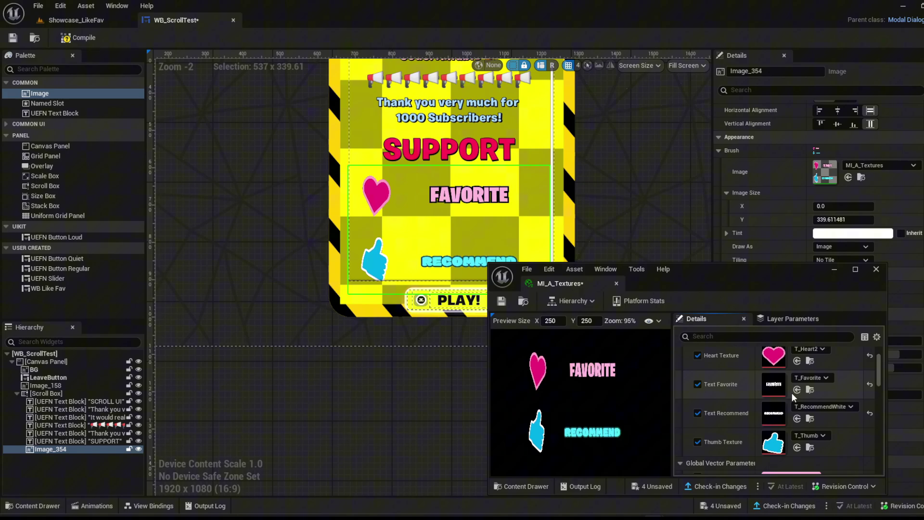
{"action": "left_click", "coordinate": [819, 377]}
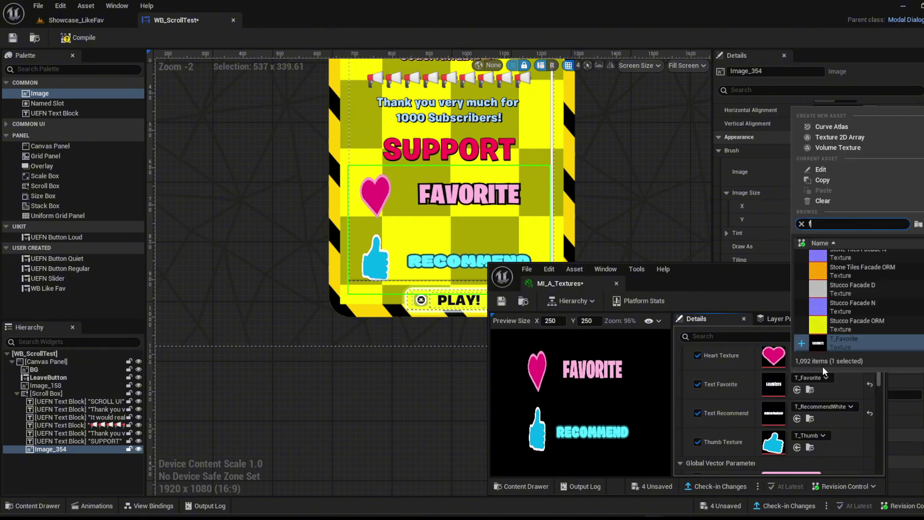
{"action": "left_click", "coordinate": [758, 404]}
- Set the Color Favorite parameter to a pinkish red with hex sRGB FF4E77FF
{"action": "scroll", "coordinate": [759, 404], "scroll_direction": "down", "scroll_amount": 3}
{"action": "left_click", "coordinate": [778, 413]}
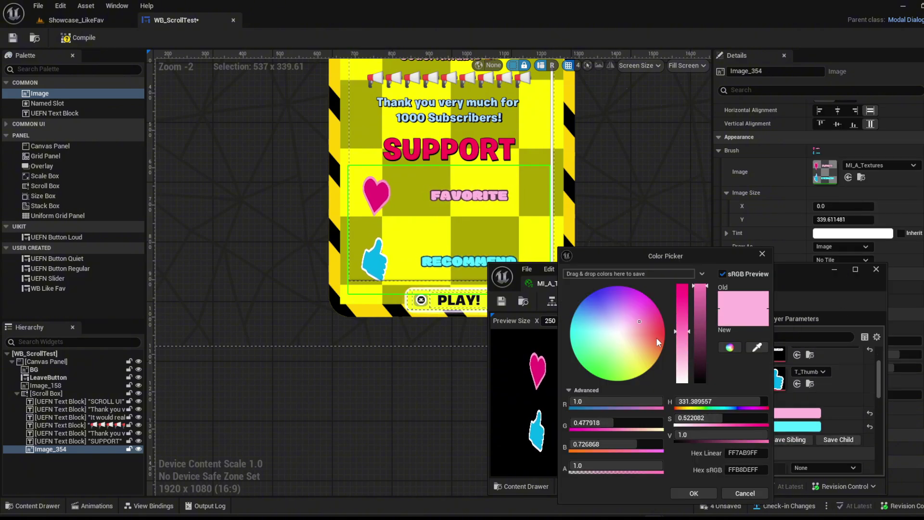
{"action": "left_click_drag", "start_coordinate": [657, 338], "coordinate": [661, 328]}
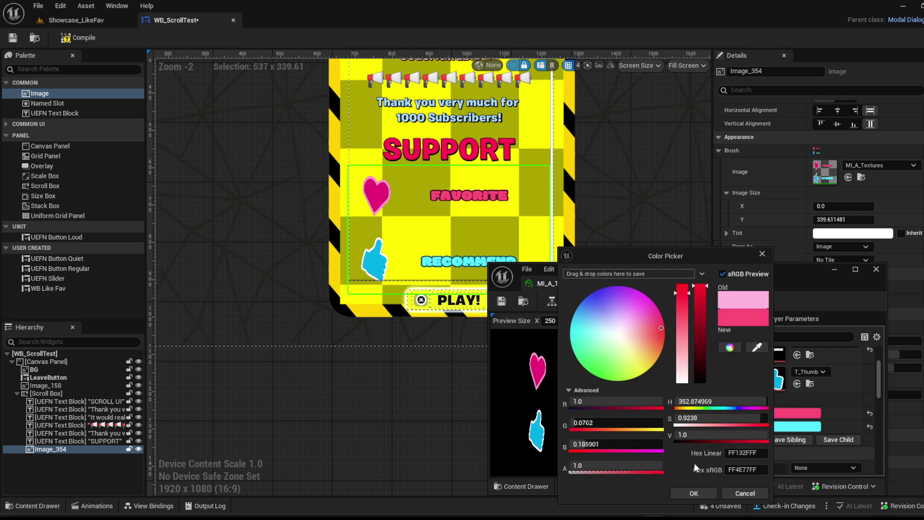
{"action": "left_click", "coordinate": [694, 493]}
- Set the Color Recommend parameter to a light lavender with hex sRGB B9C1FFFF
{"action": "left_click", "coordinate": [797, 426]}
{"action": "left_click", "coordinate": [627, 297]}
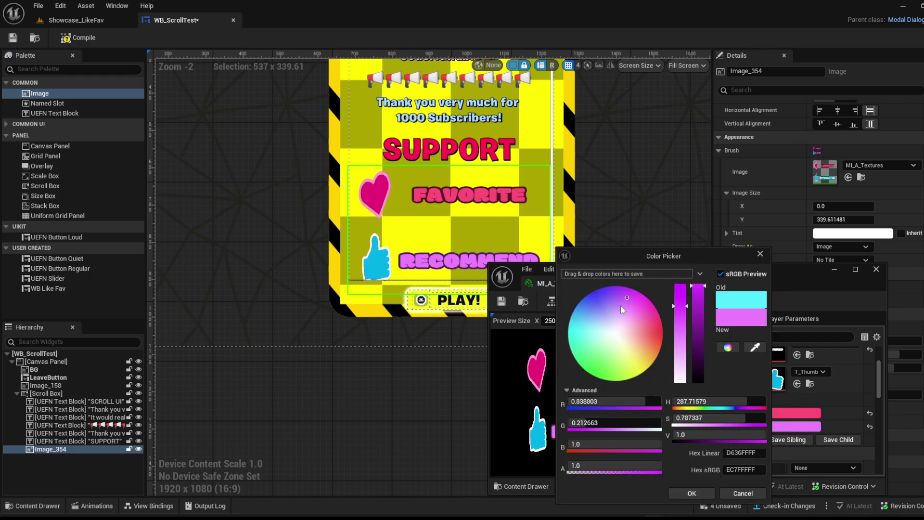
{"action": "left_click_drag", "start_coordinate": [621, 305], "coordinate": [602, 314]}
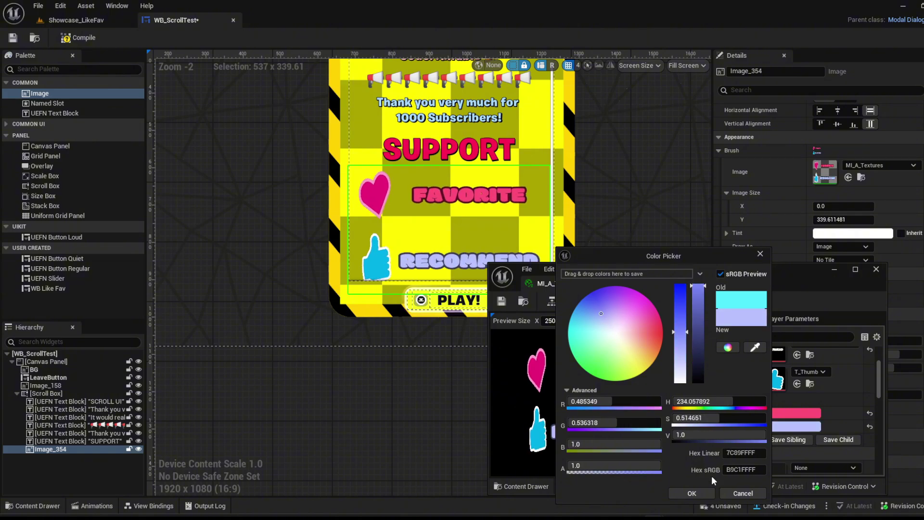
{"action": "left_click", "coordinate": [691, 493]}
- Try T_HeartXmas as the Text Recommend texture of the MI_A_Textures material instance
{"action": "scroll", "coordinate": [797, 384], "scroll_direction": "up", "scroll_amount": 1}
{"action": "left_click", "coordinate": [818, 361]}
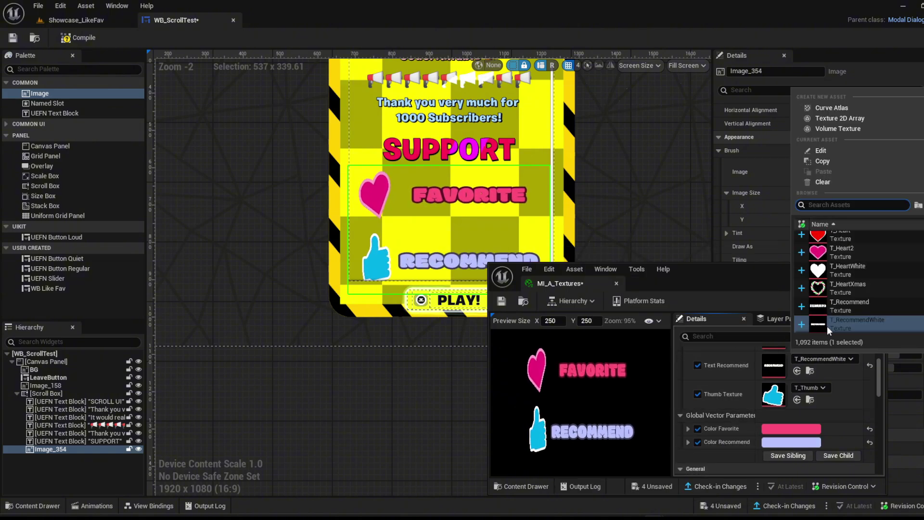
{"action": "left_click", "coordinate": [857, 288]}
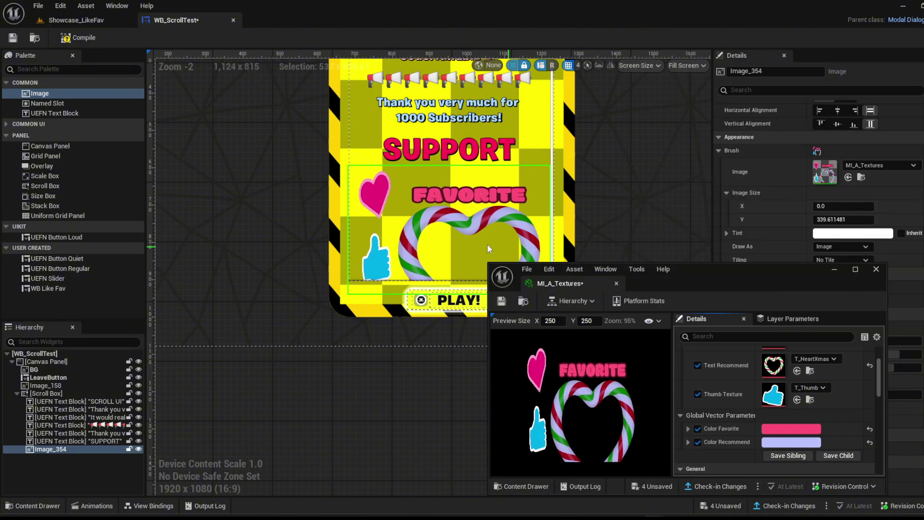
- Duplicate the scroll box's text blocks and place the copies below the Favorite/Recommend image to lengthen the scrollable content
{"action": "scroll", "coordinate": [457, 255], "scroll_direction": "down", "scroll_amount": 3}
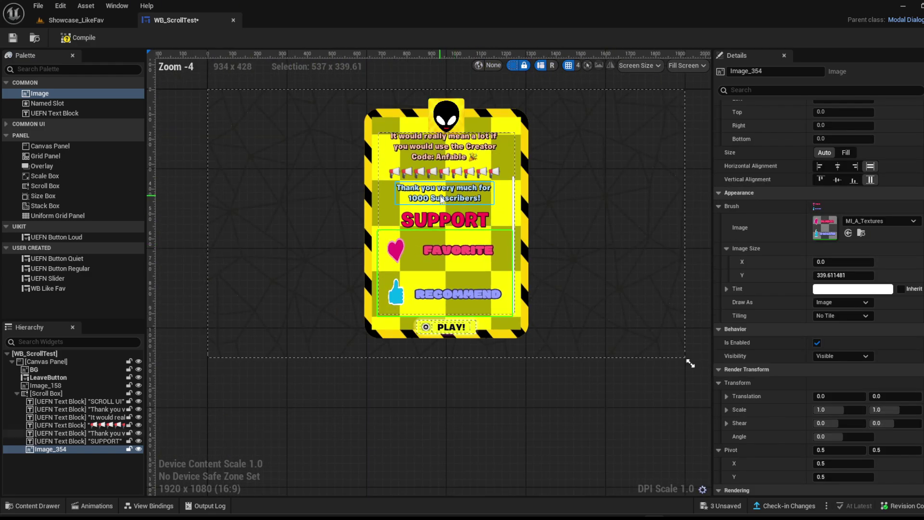
{"action": "left_click", "coordinate": [87, 435]}
{"action": "key", "text": "ctrl+d"}
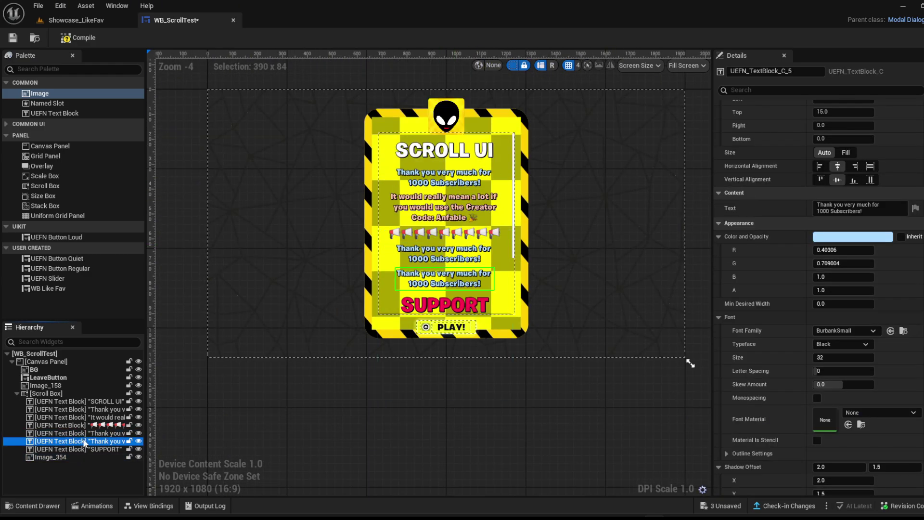
{"action": "left_click_drag", "start_coordinate": [80, 463], "coordinate": [81, 463]}
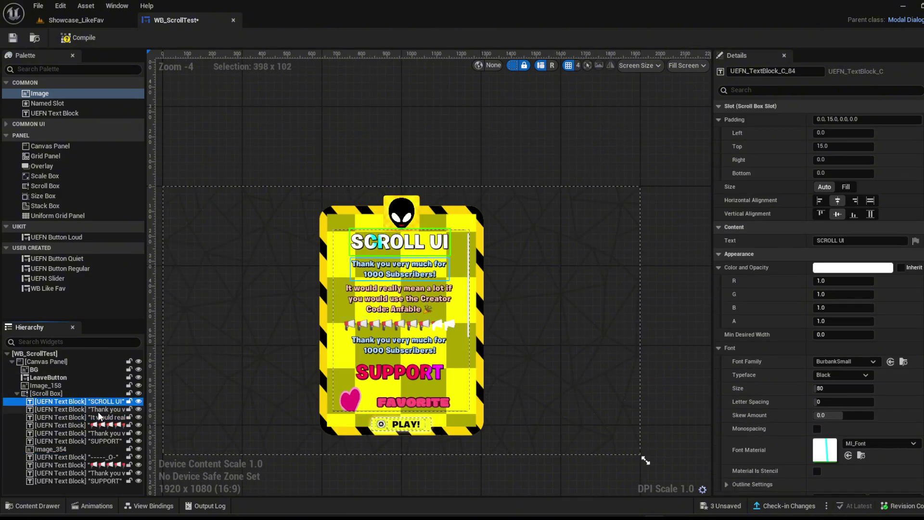
{"action": "left_click", "coordinate": [77, 409]}
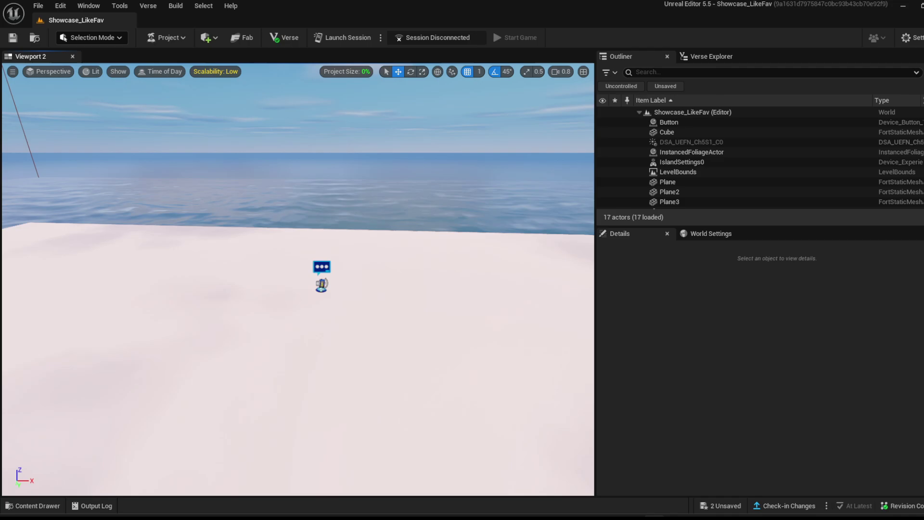
- Add a Pop-up Dialog Device to the level beside the button device
{"action": "scroll", "coordinate": [329, 254], "scroll_direction": "up", "scroll_amount": 5}
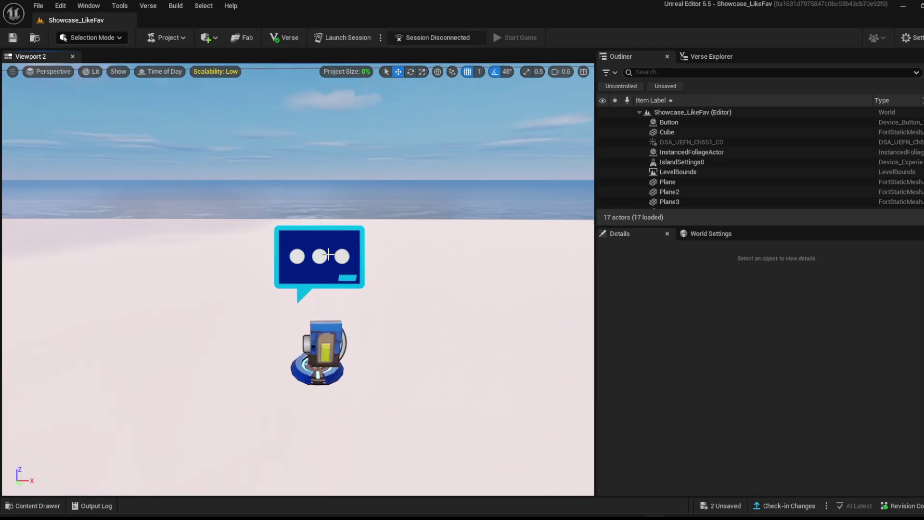
{"action": "left_click", "coordinate": [328, 255]}
{"action": "left_click_drag", "start_coordinate": [352, 272], "coordinate": [268, 271]}
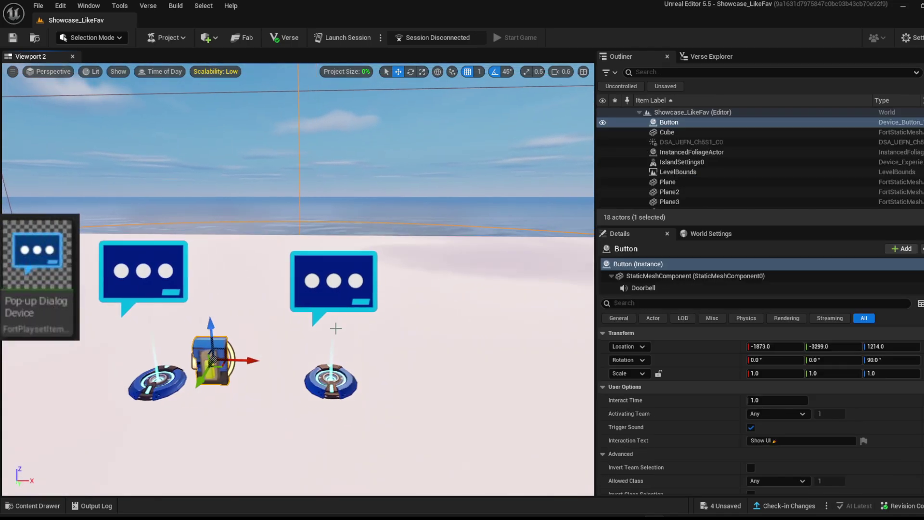
- Set the Pop-up UI device's Hide function to trigger on its own On Responding Any Button event
{"action": "left_click", "coordinate": [137, 273]}
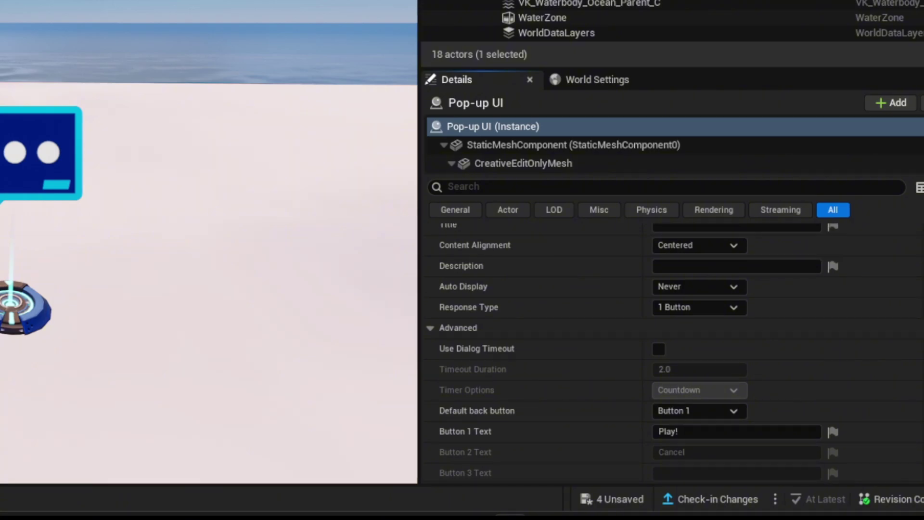
{"action": "scroll", "coordinate": [710, 272], "scroll_direction": "down", "scroll_amount": 10}
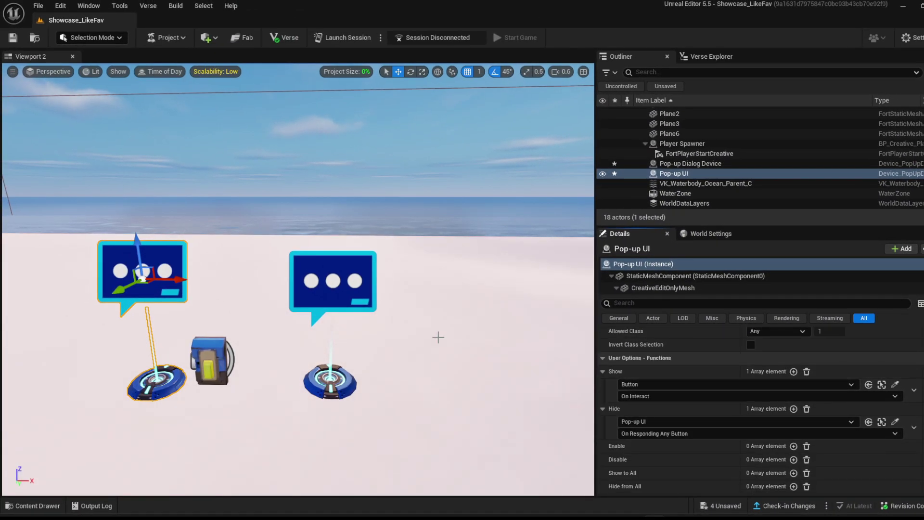
{"action": "right_click_drag", "start_coordinate": [343, 325], "coordinate": [306, 306]}
{"action": "key", "text": "a"}
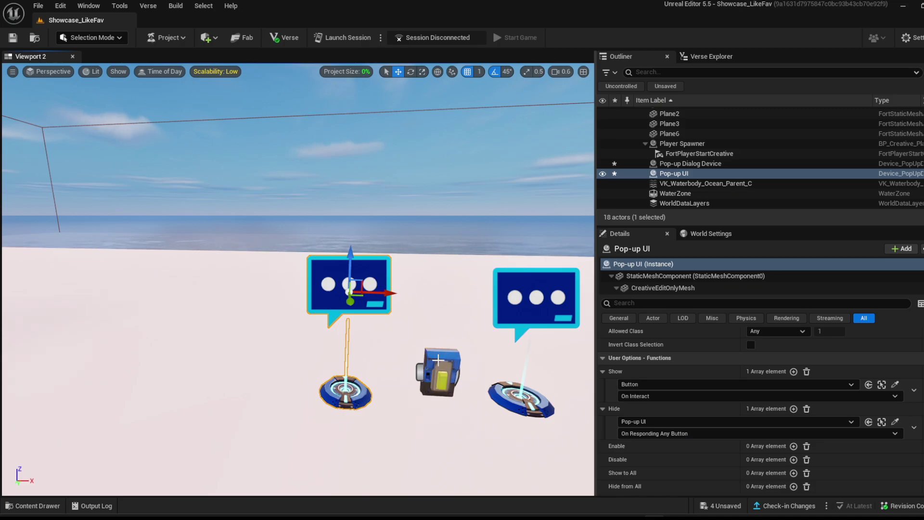
{"action": "left_click", "coordinate": [642, 434]}
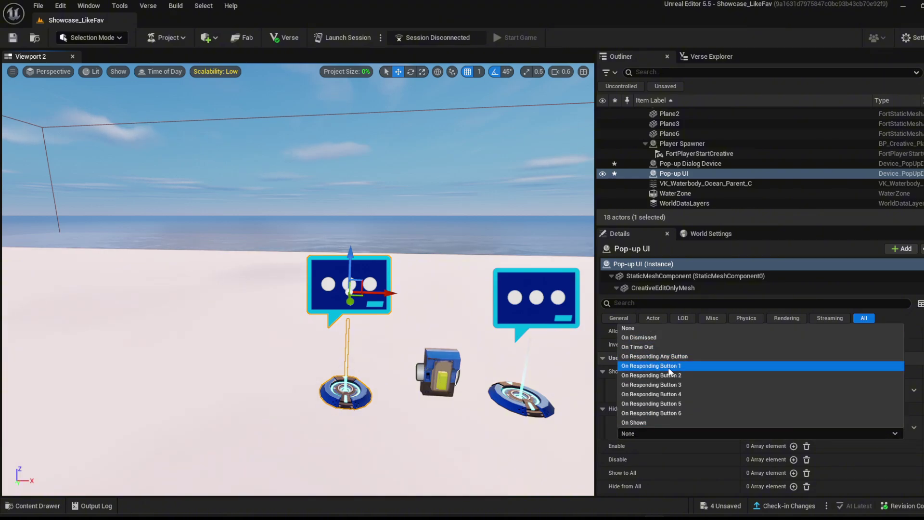
{"action": "left_click", "coordinate": [663, 357]}
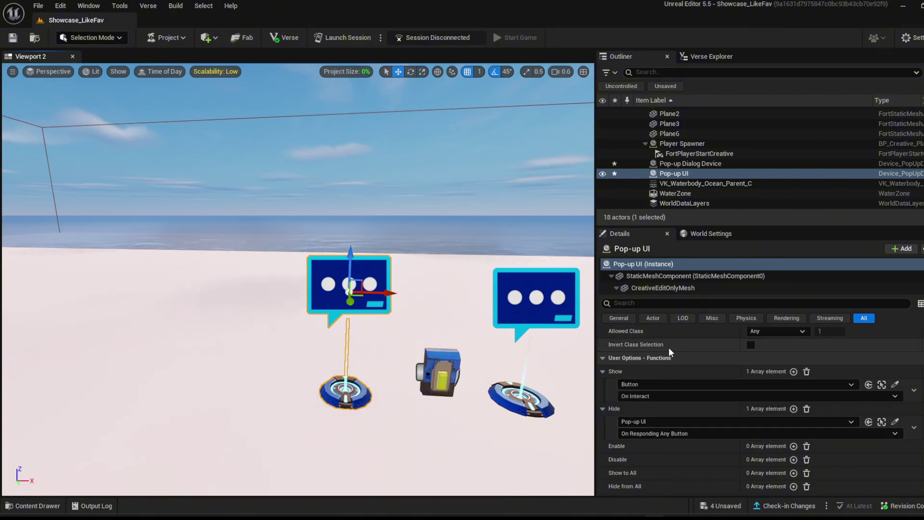
- Assign the WB_ScrollTest widget from the ScrollUI1k folder as the Pop-up UI device's Template Override Class
{"action": "scroll", "coordinate": [679, 436], "scroll_direction": "down", "scroll_amount": 5}
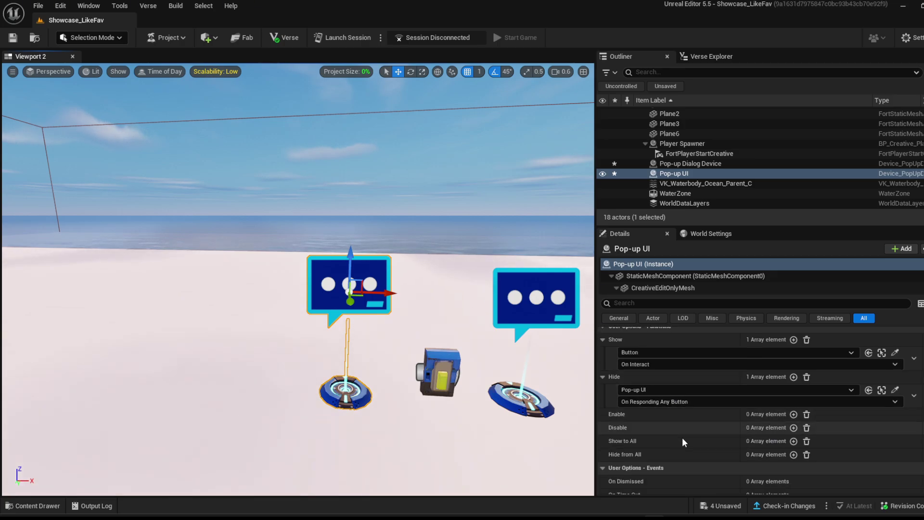
{"action": "scroll", "coordinate": [679, 433], "scroll_direction": "down", "scroll_amount": 6}
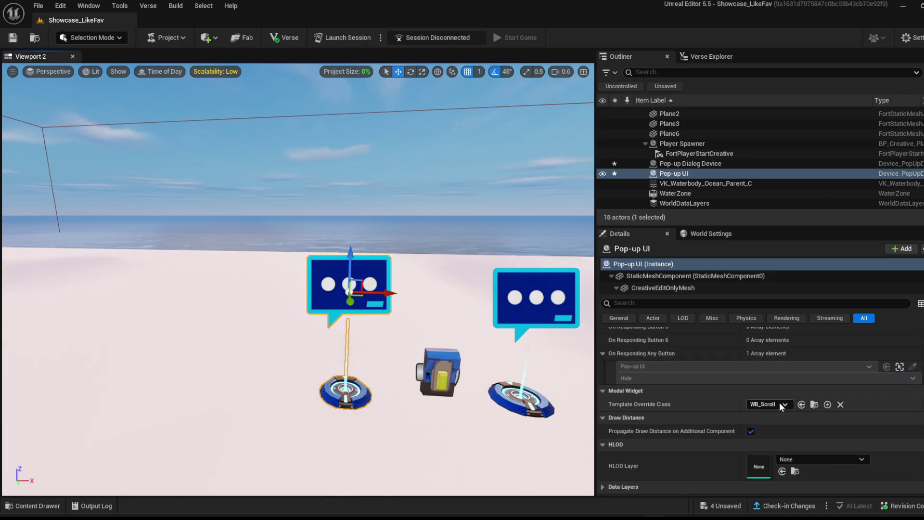
{"action": "key", "text": "ctrl+space"}
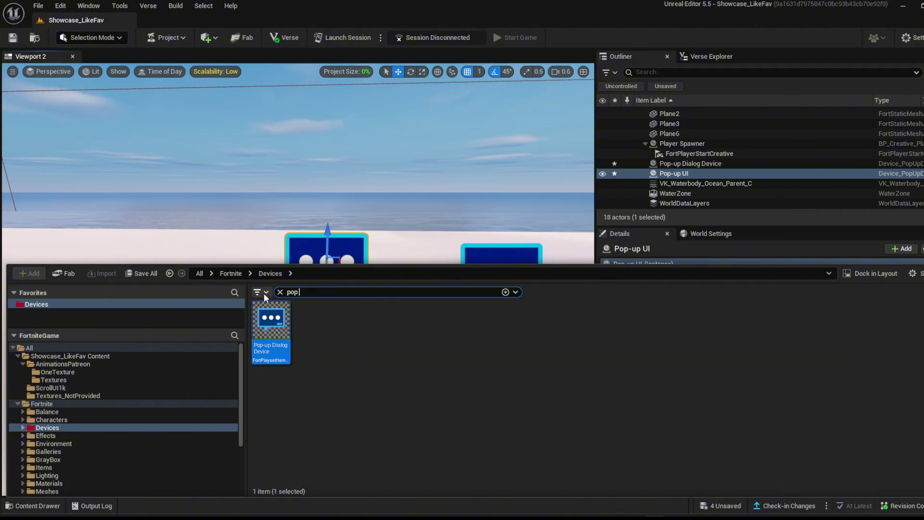
{"action": "left_click", "coordinate": [281, 292]}
{"action": "key", "text": "alt+Left"}
{"action": "key", "text": "alt+Left"}
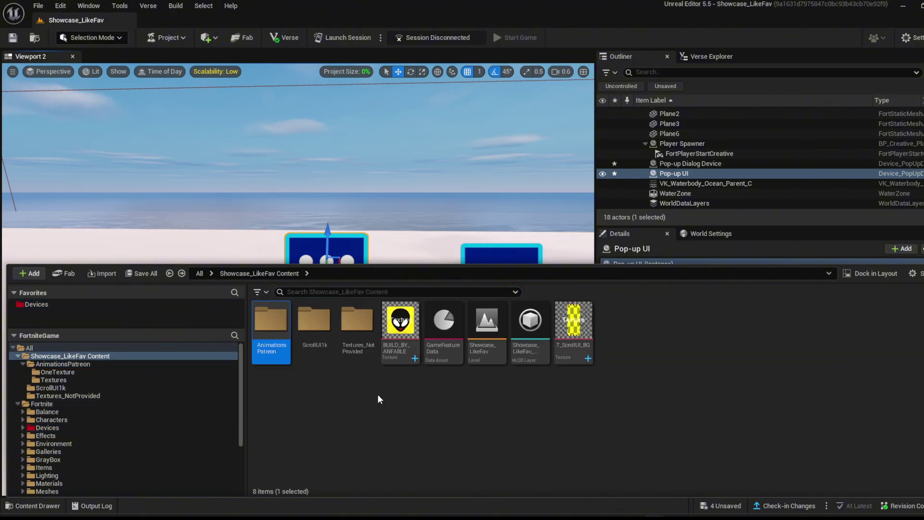
{"action": "double_click", "coordinate": [318, 314]}
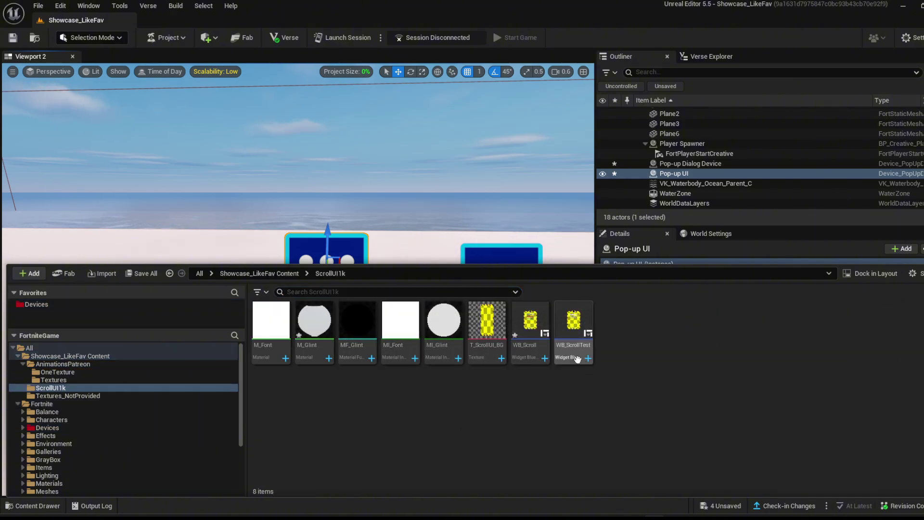
{"action": "left_click", "coordinate": [579, 356]}
{"action": "right_click_drag", "start_coordinate": [482, 202], "coordinate": [436, 161]}
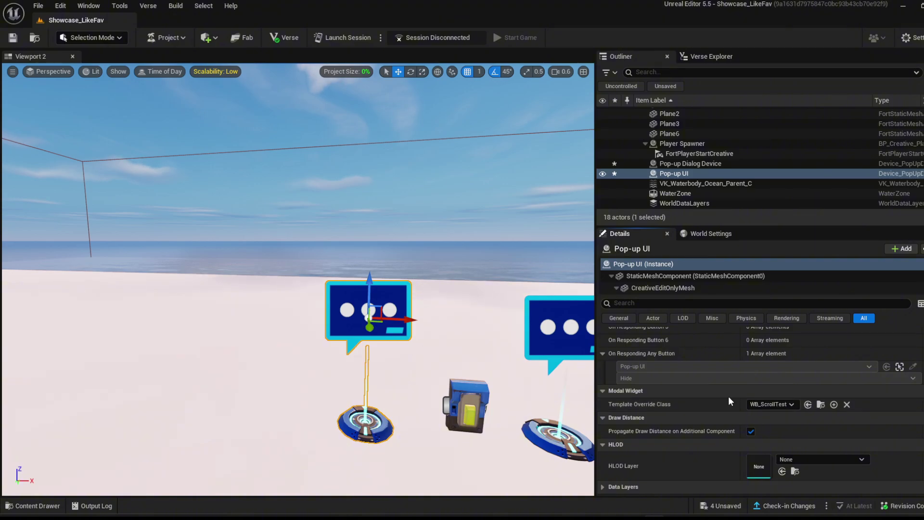
{"action": "right_click_drag", "start_coordinate": [481, 289], "coordinate": [559, 339]}
{"action": "key", "text": "s"}
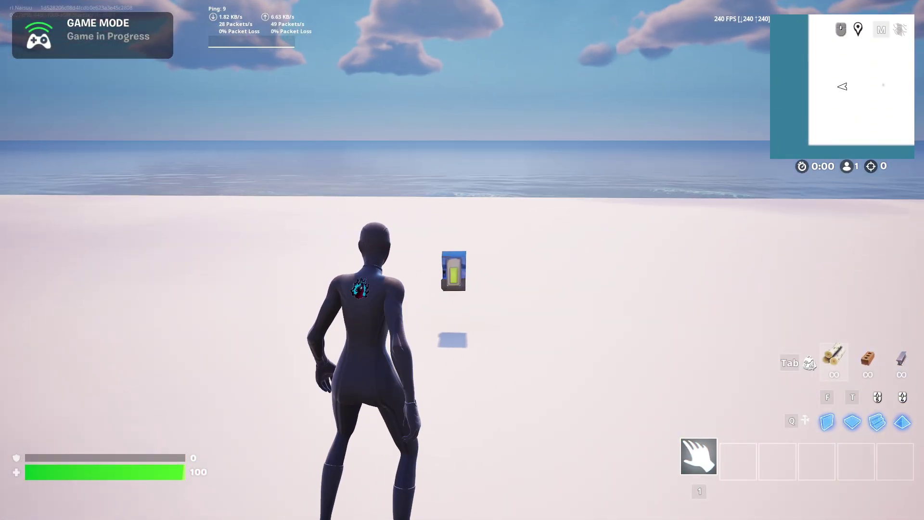
- Playtest the pop-up by interacting with the Show UI button, scrolling through the dialog both ways and closing it with PLAY!
{"action": "key", "text": "w"}
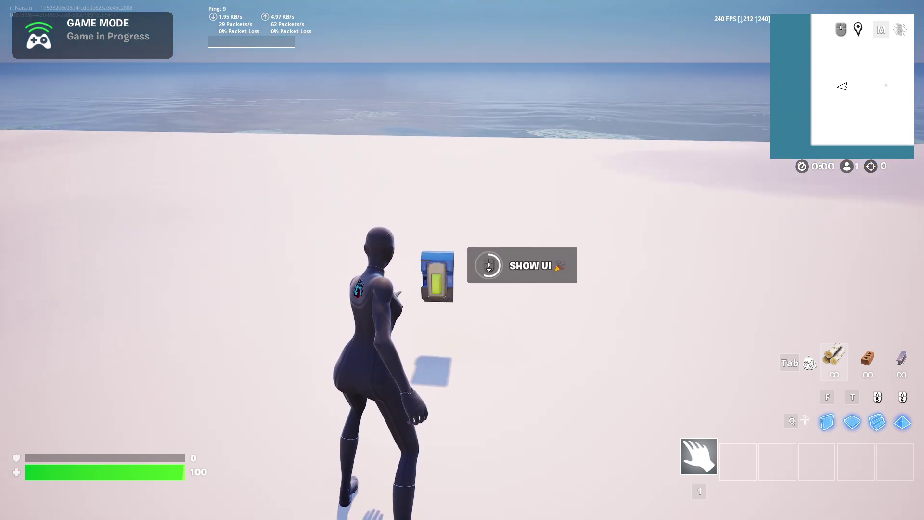
{"action": "scroll", "coordinate": [463, 260], "scroll_direction": "down", "scroll_amount": 1}
{"action": "scroll", "coordinate": [462, 260], "scroll_direction": "down", "scroll_amount": 7}
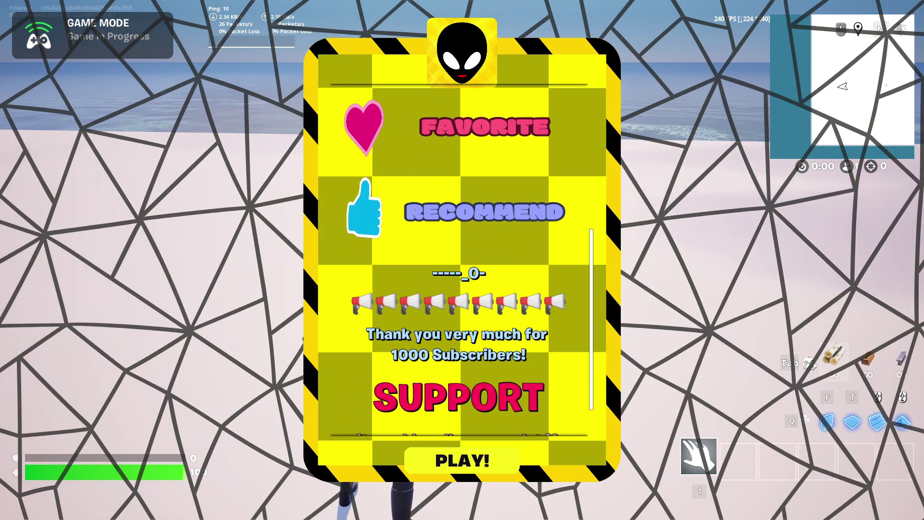
{"action": "scroll", "coordinate": [459, 260], "scroll_direction": "up", "scroll_amount": 2}
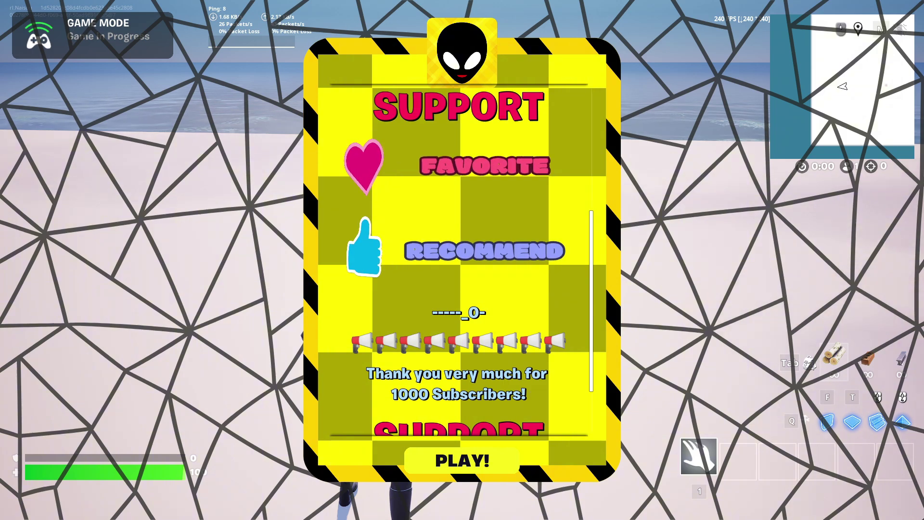
{"action": "scroll", "coordinate": [458, 260], "scroll_direction": "down", "scroll_amount": 2}
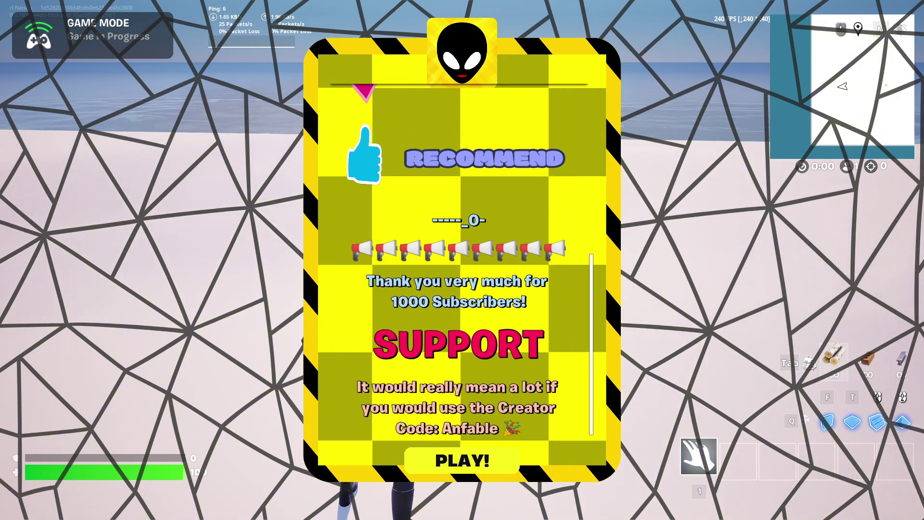
{"action": "scroll", "coordinate": [459, 260], "scroll_direction": "up", "scroll_amount": 4}
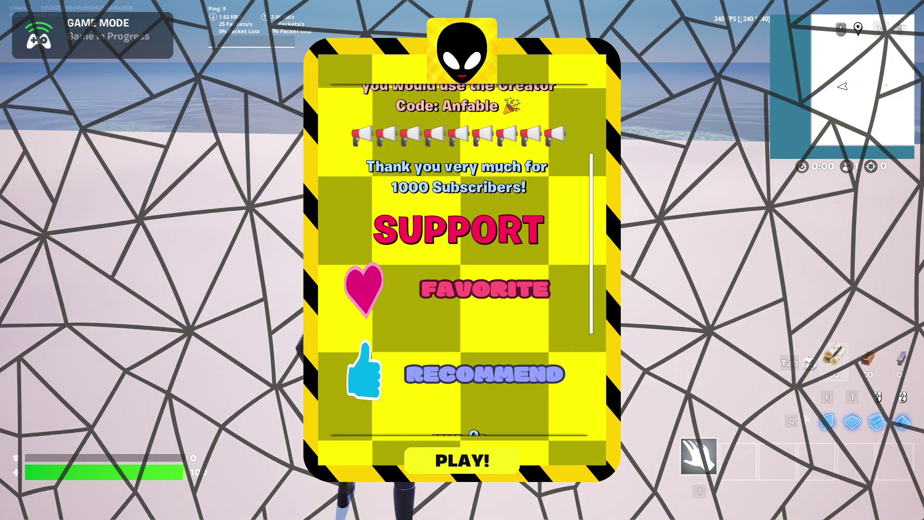
{"action": "scroll", "coordinate": [463, 260], "scroll_direction": "down", "scroll_amount": 4}
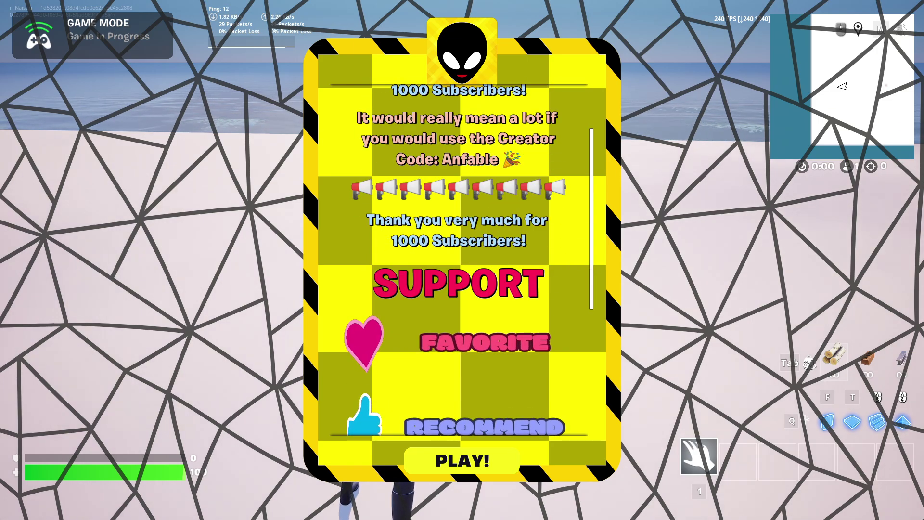
{"action": "scroll", "coordinate": [462, 260], "scroll_direction": "up", "scroll_amount": 4}
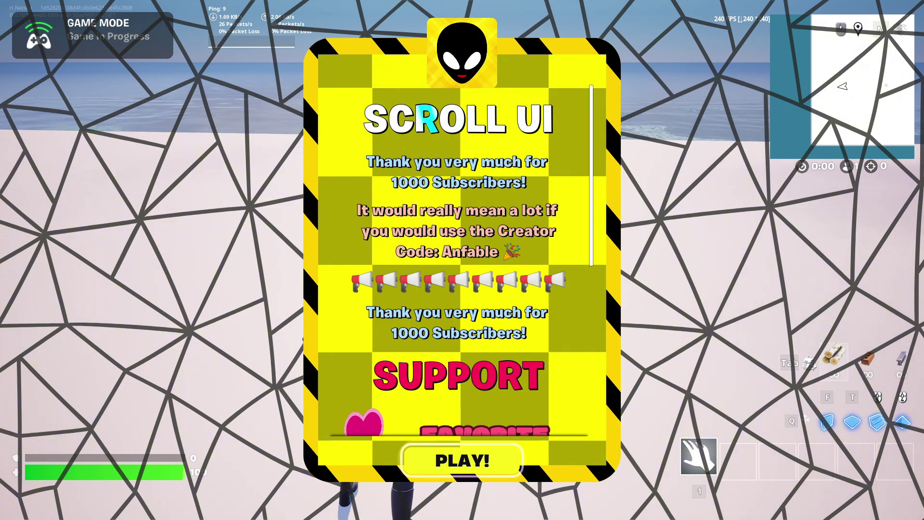
{"action": "left_click", "coordinate": [462, 459]}
{"action": "key", "text": "shift+w"}
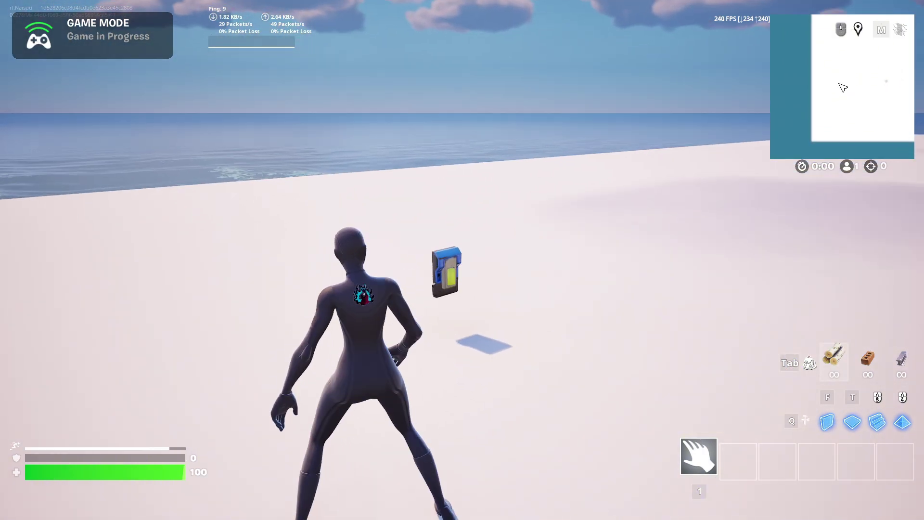
{"action": "key", "text": "w"}
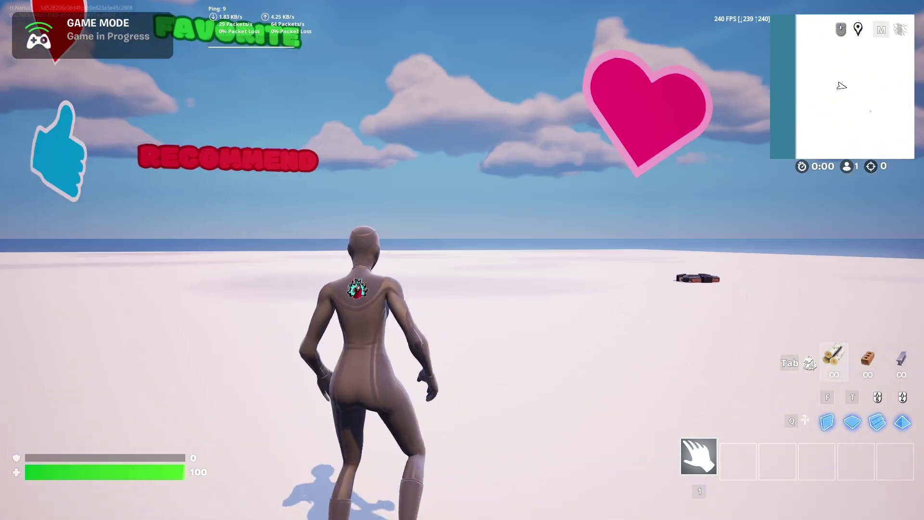
{"action": "key", "text": "shift+w"}
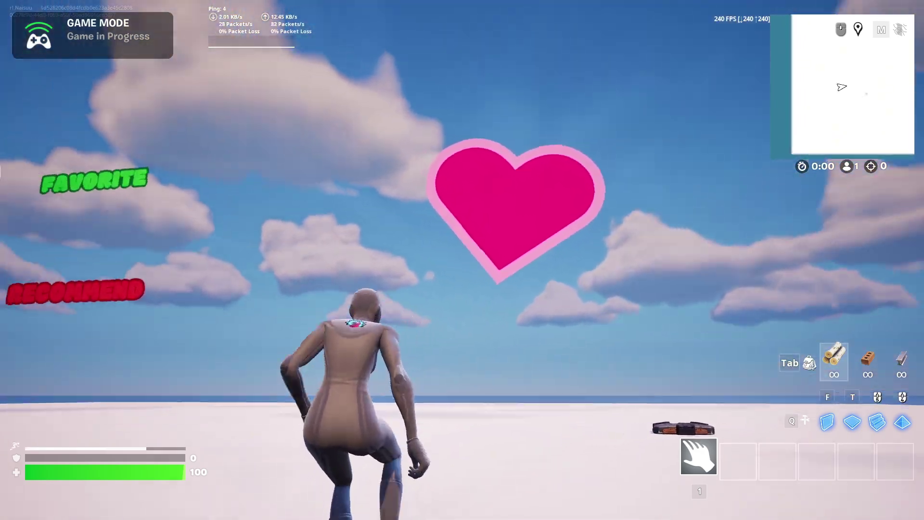
{"action": "key", "text": "w"}
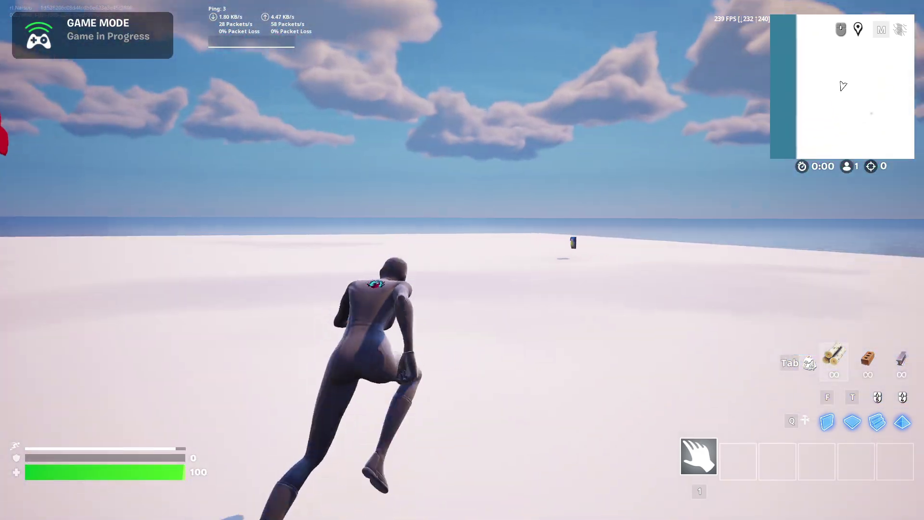
{"action": "key", "text": "w"}
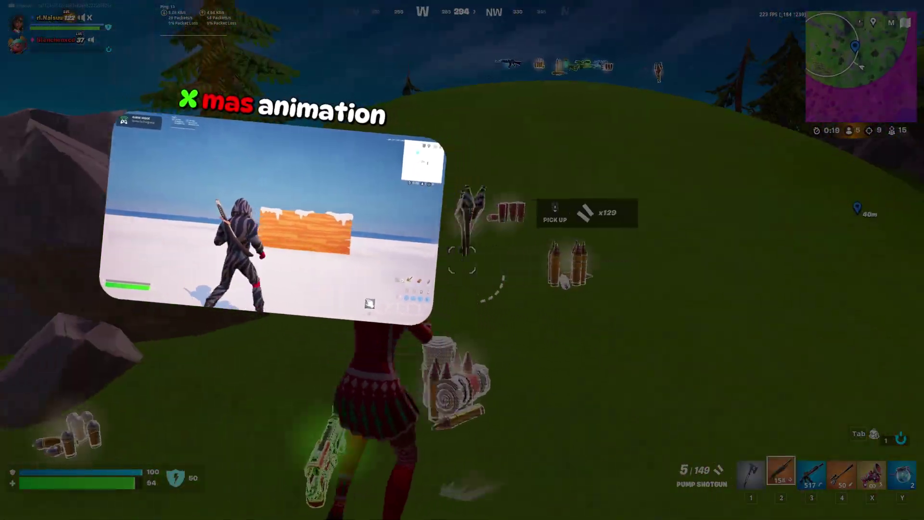
{"action": "key", "text": "w"}
{"action": "key", "text": "3"}
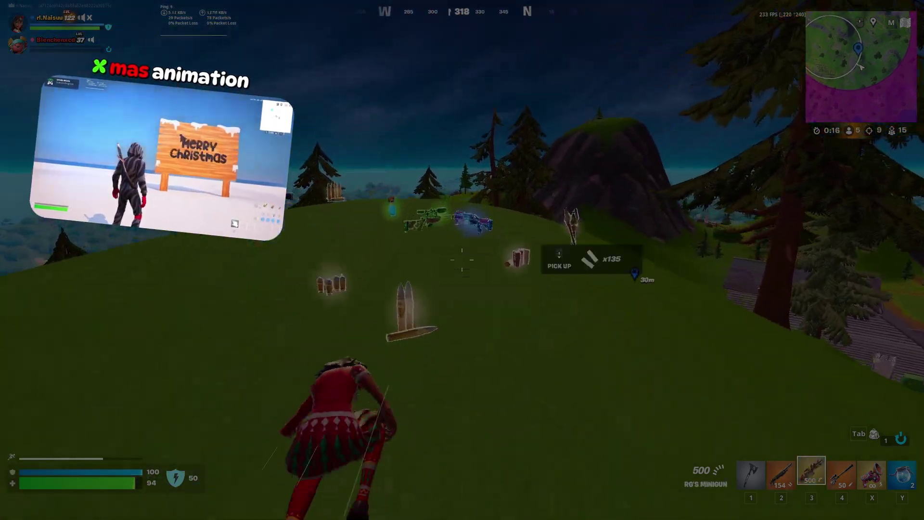
{"action": "key", "text": "w"}
{"action": "key", "text": "space"}
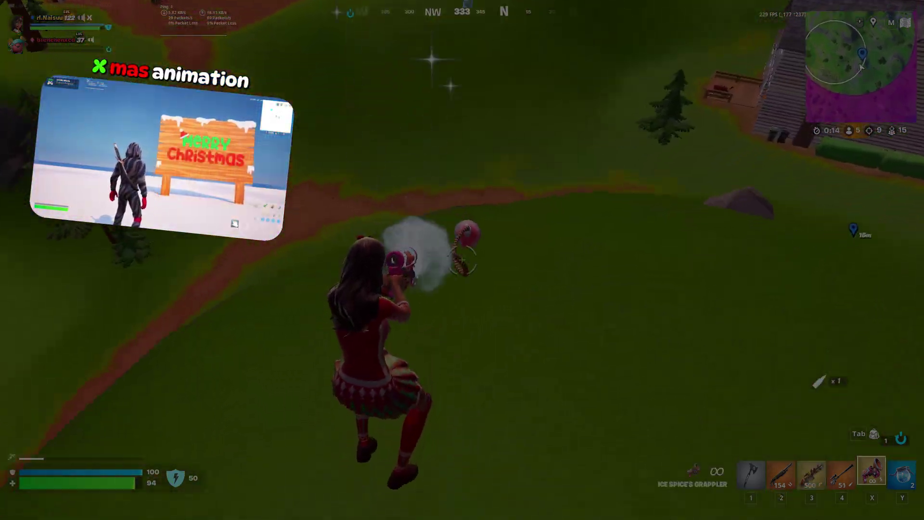
{"action": "key", "text": "w"}
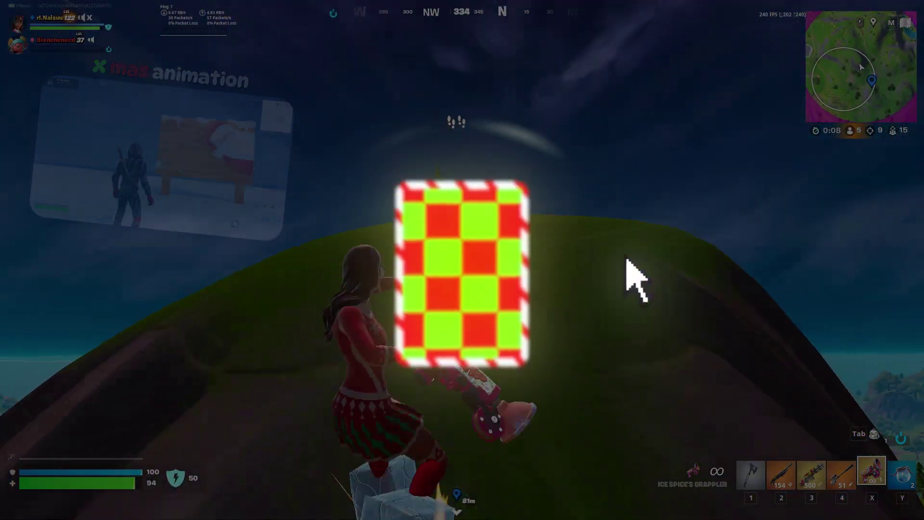
{"action": "key", "text": "3"}
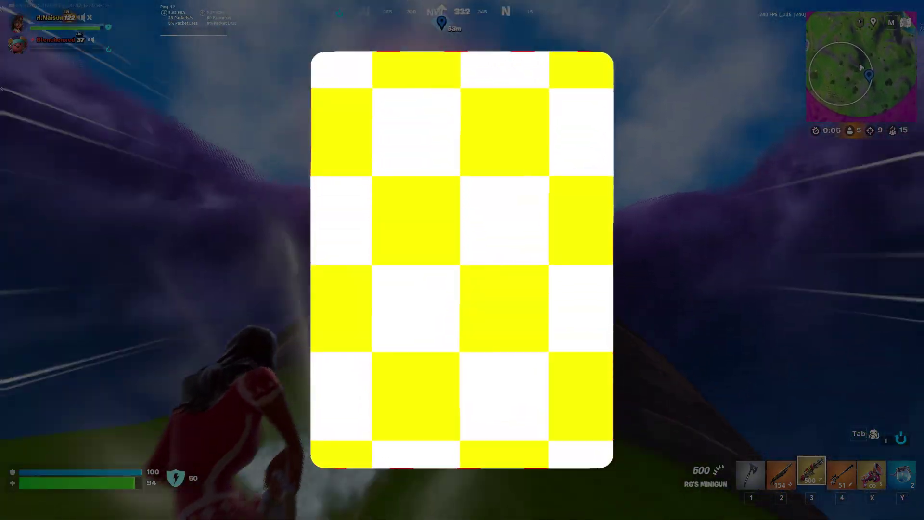